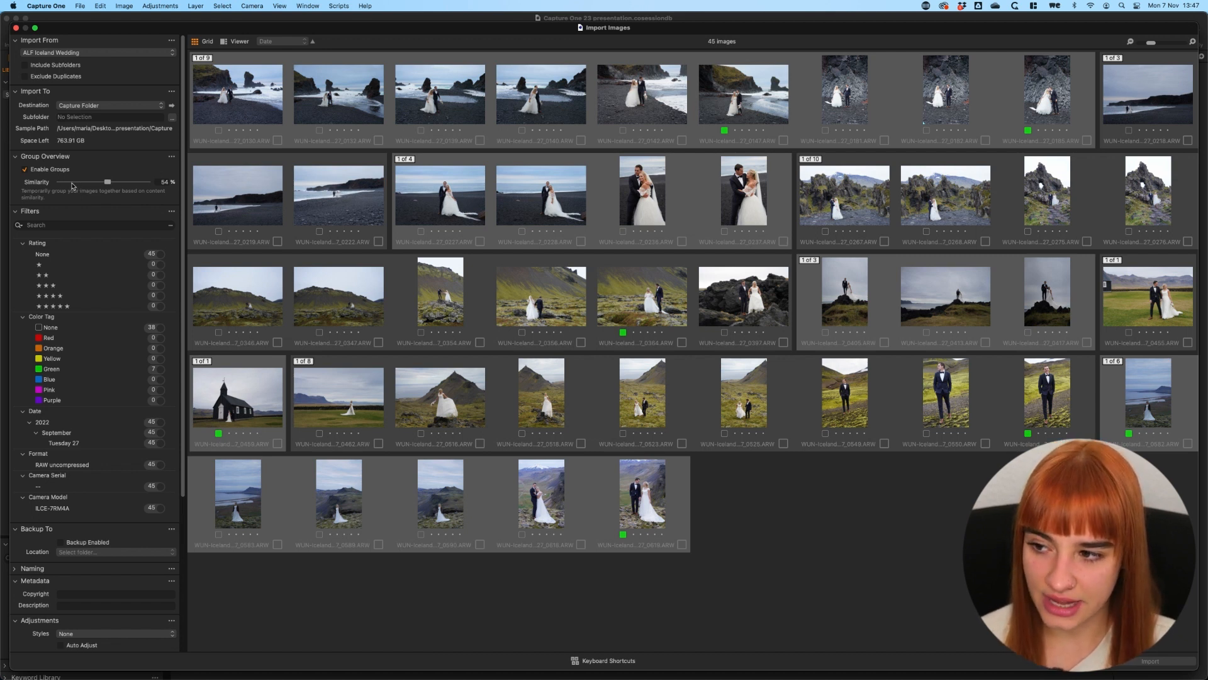
Try image group similarity levels of 84% and 40%, and settle on 50%
drag(107, 183, 133, 183)
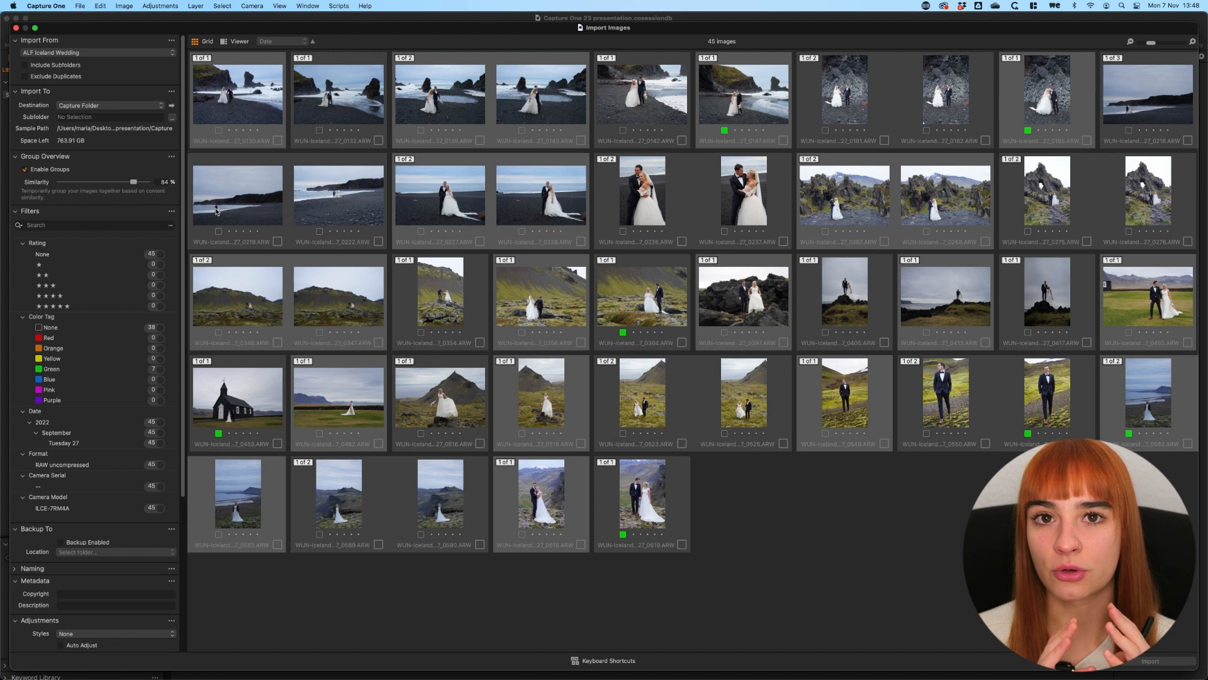
drag(133, 182, 95, 183)
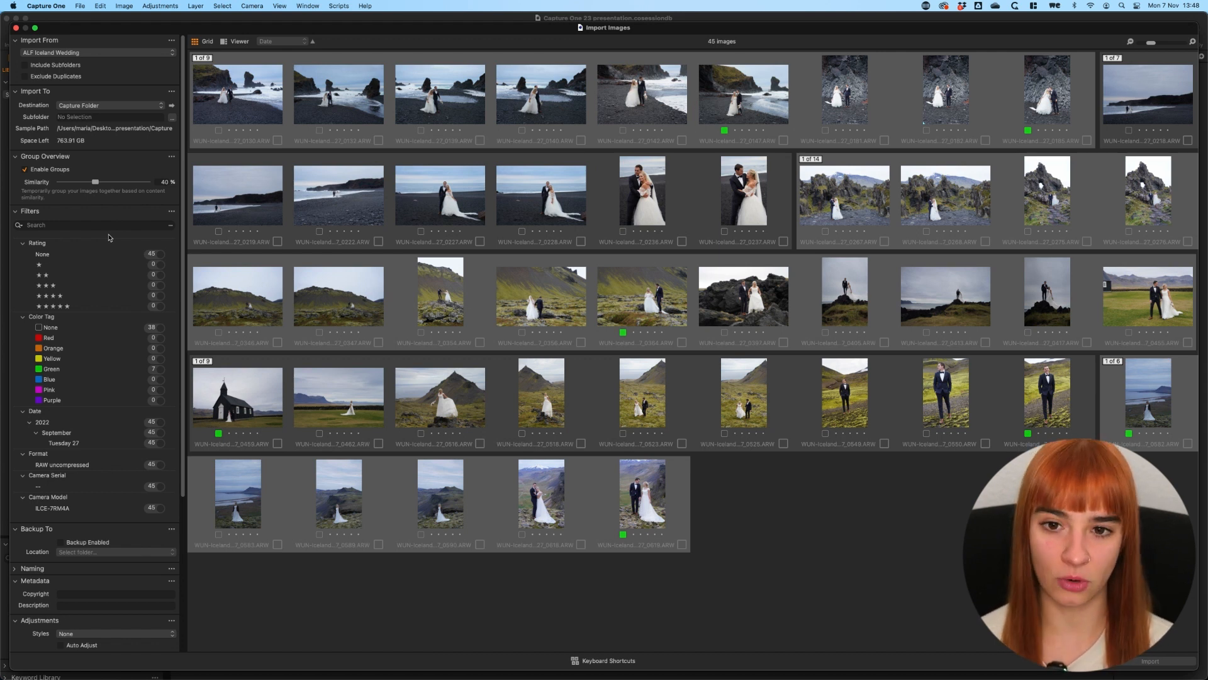
drag(93, 179, 104, 182)
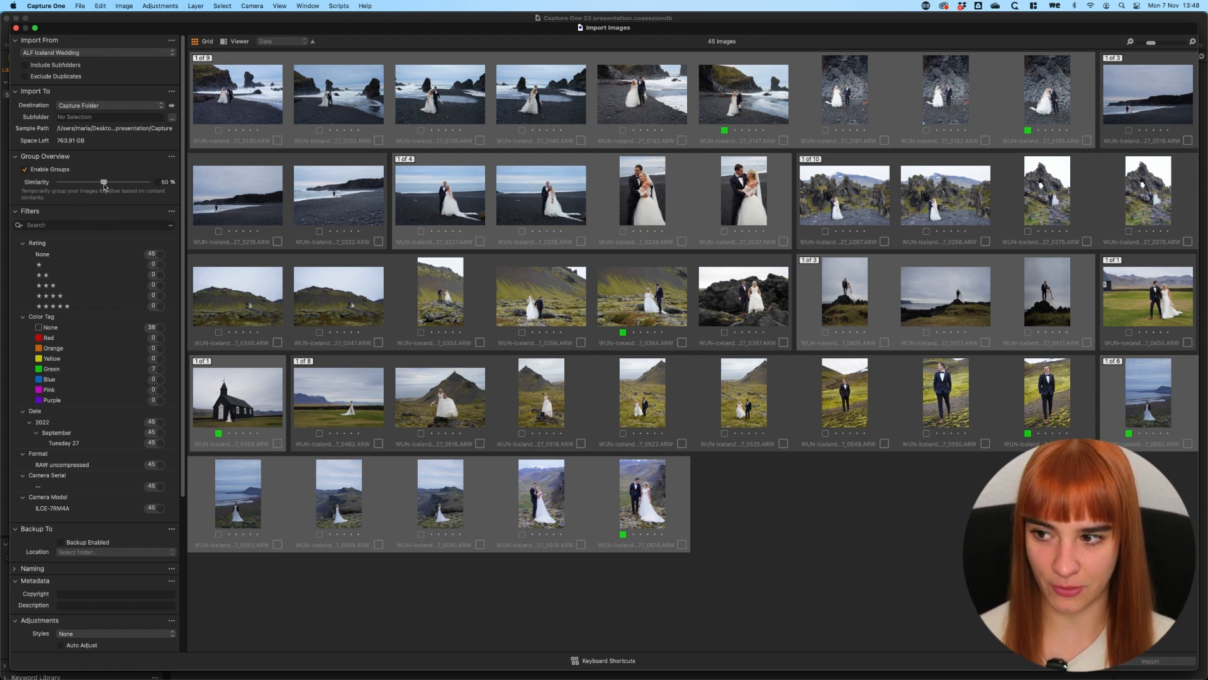
Switch the import window to the single-image viewer and look through the photos in the first group
click(226, 43)
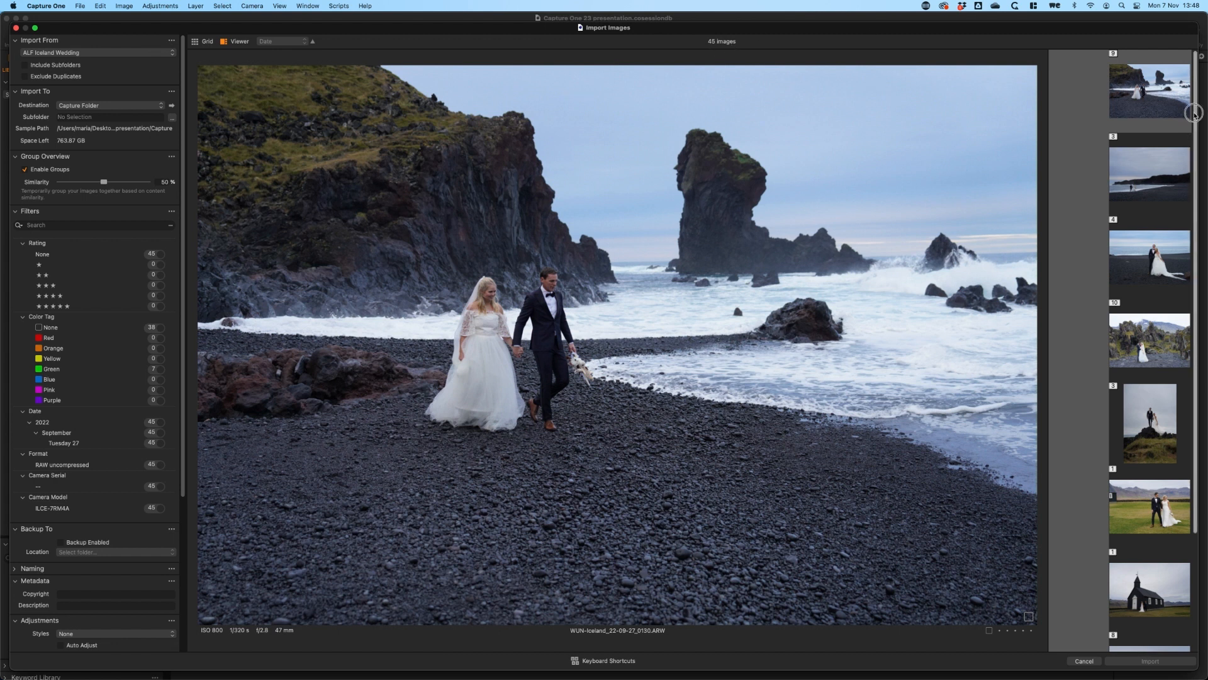
click(1147, 115)
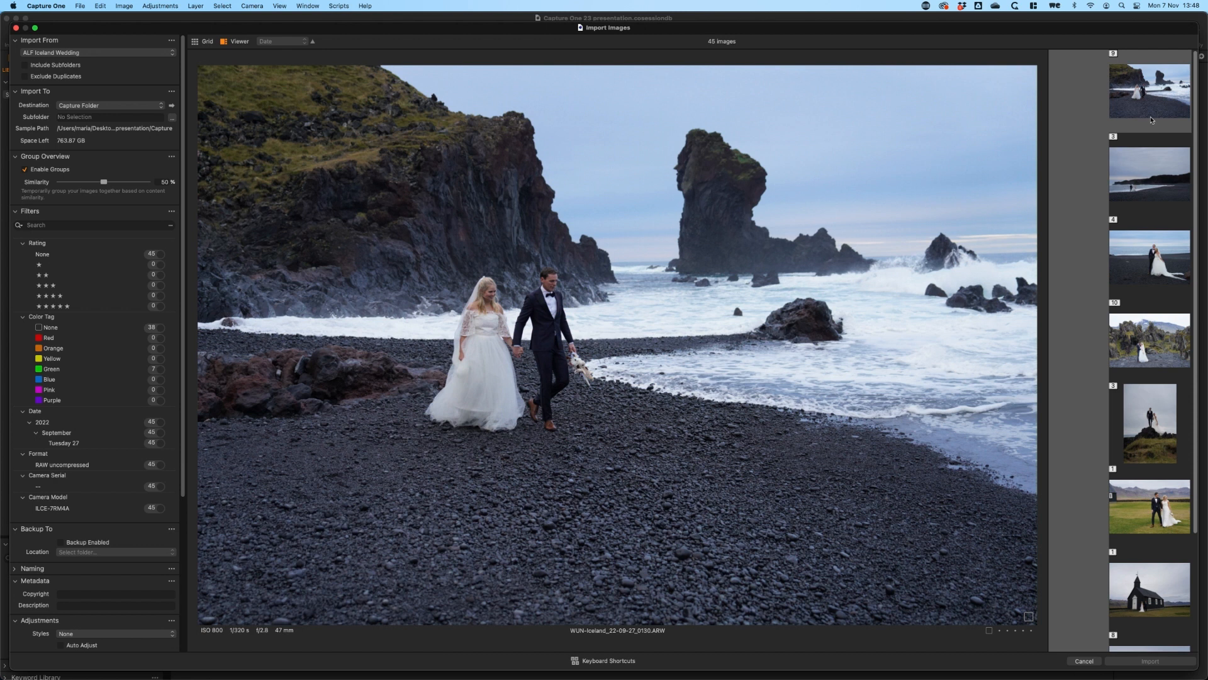
click(1147, 107)
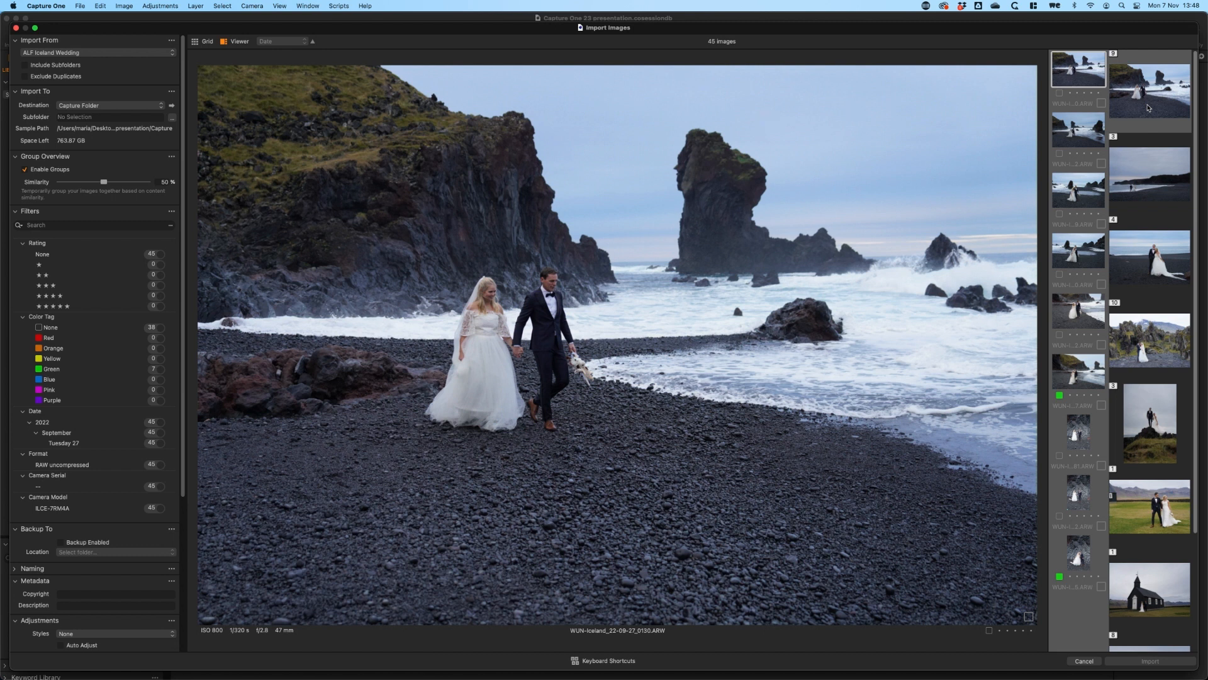
key(Down)
key(Down)
key(Down)
key(Down)
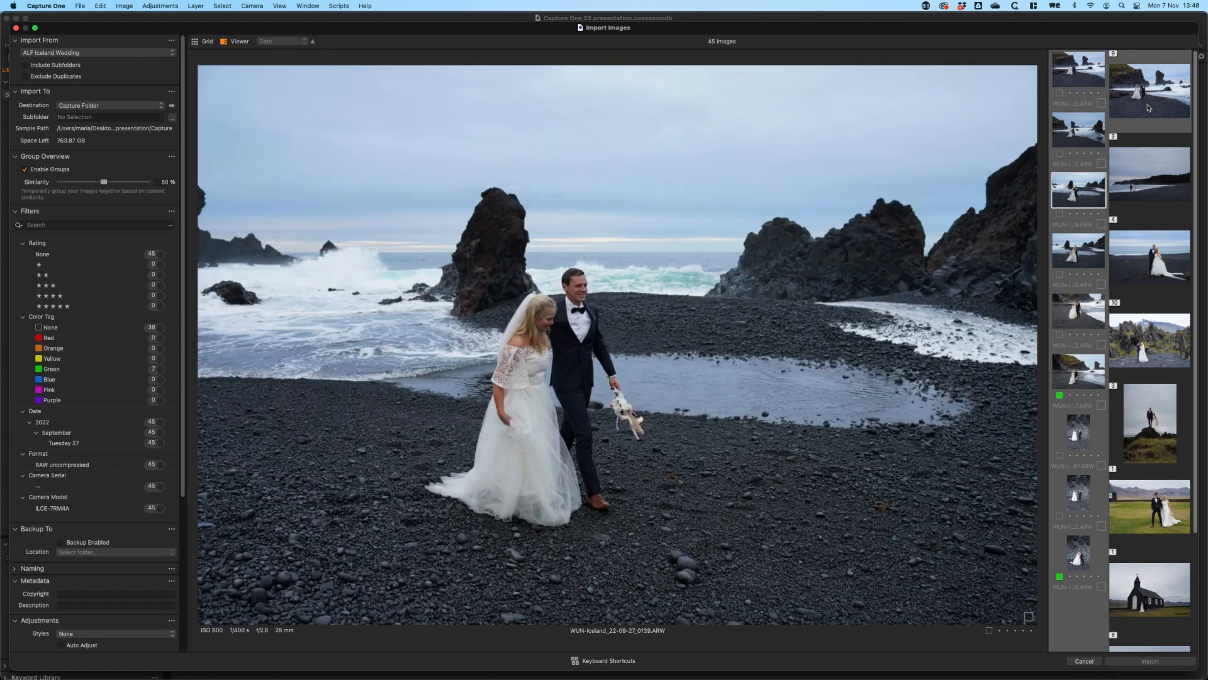
key(Down)
key(Down)
key(Down)
key(Down)
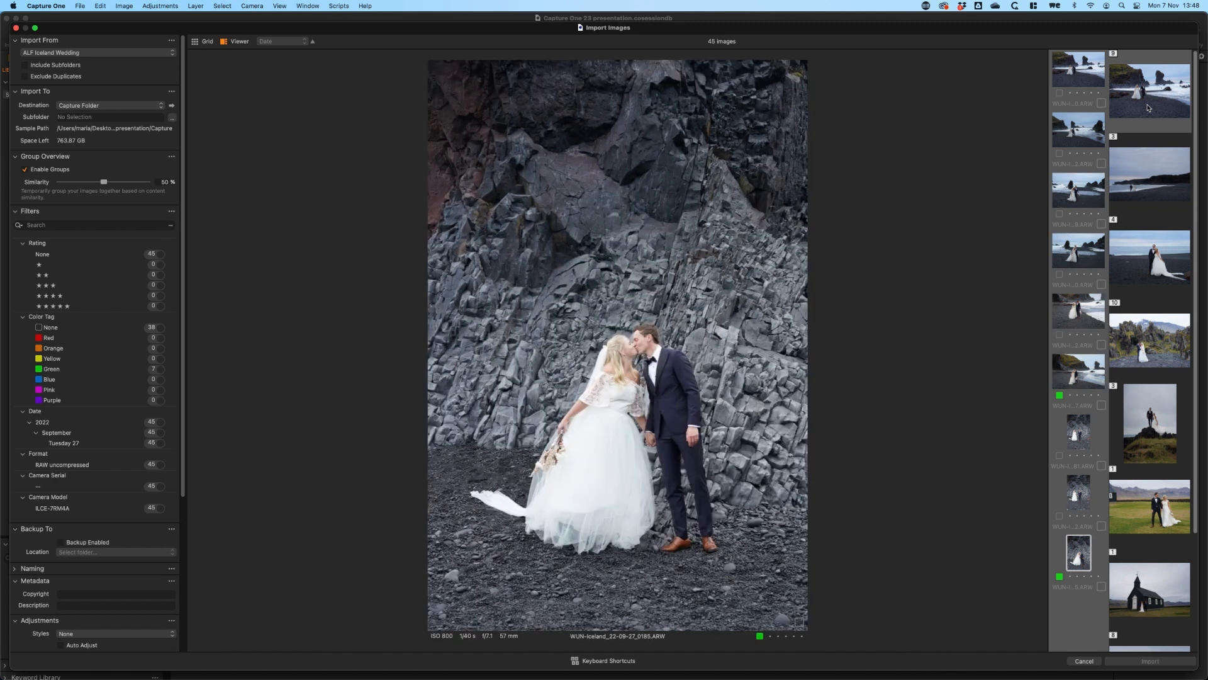
key(Up)
key(Up)
key(Up)
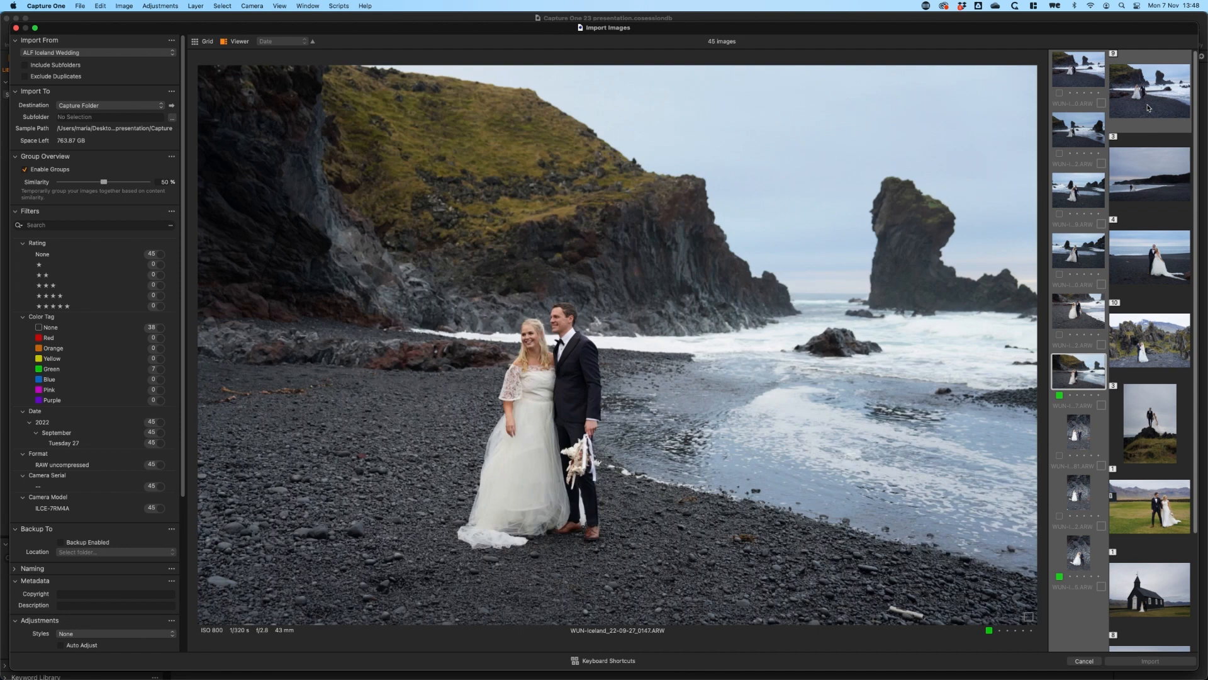
Set the group similarity to 62% and pick WUN-Iceland_22-09-27_0147.ARW from the first group for import
drag(104, 183, 113, 184)
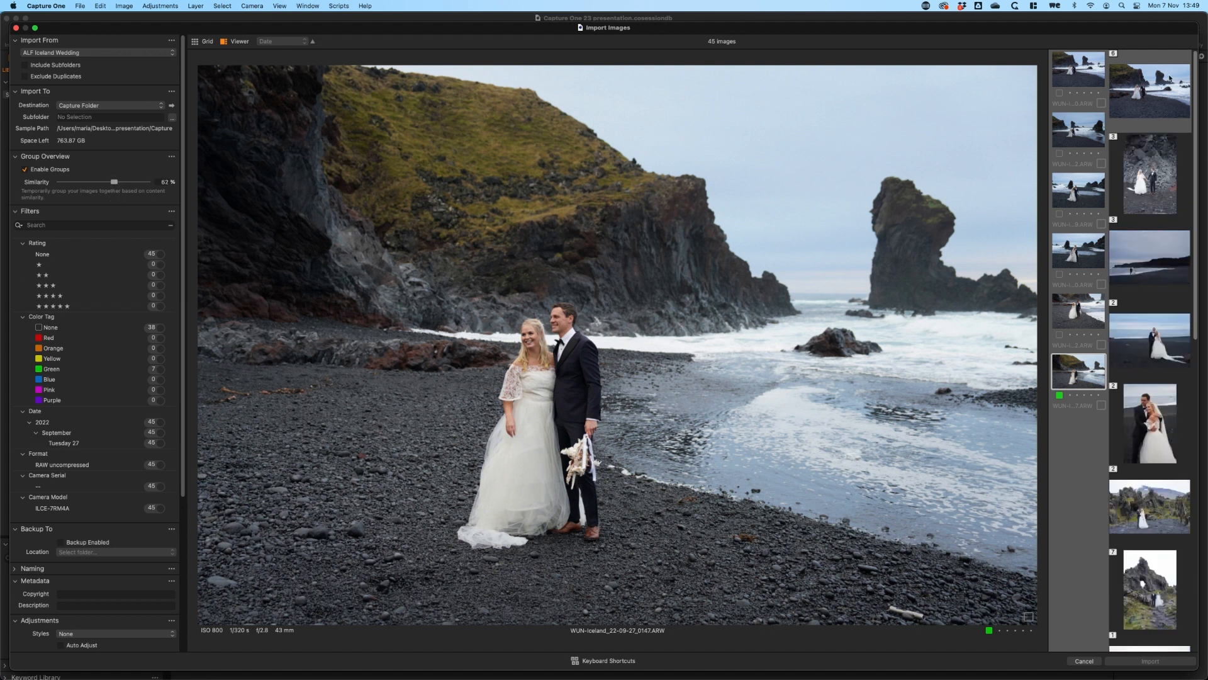
click(1084, 65)
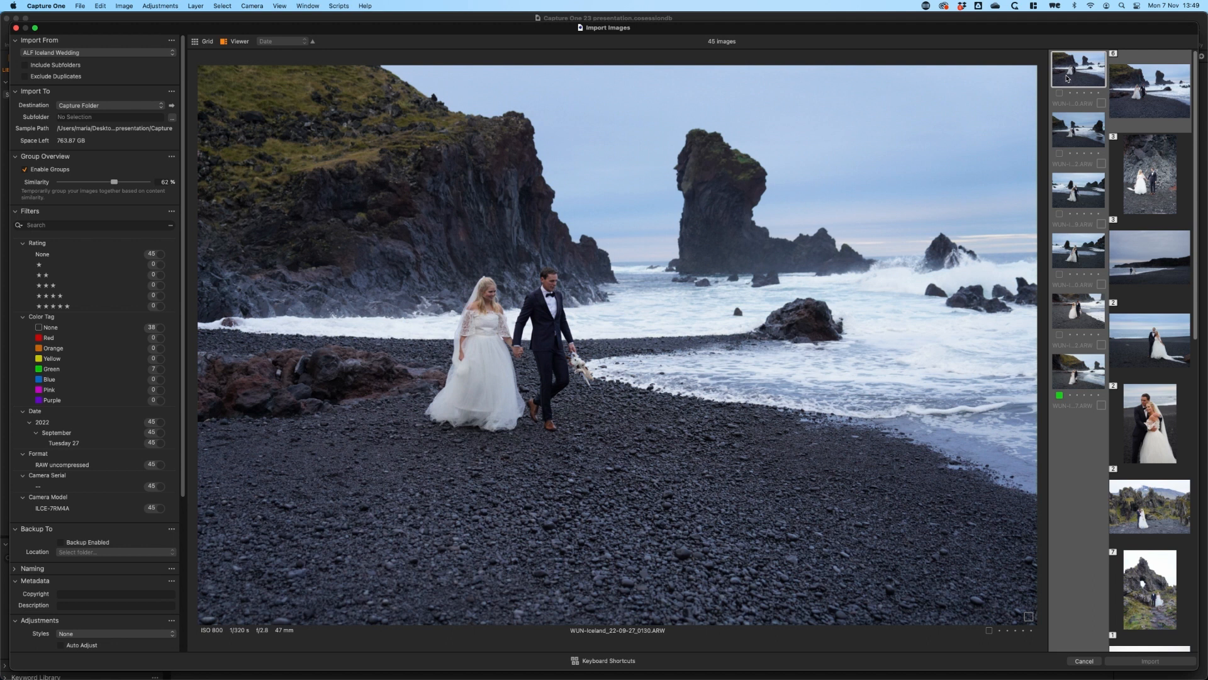
key(Down)
key(Down)
key(Down)
key(Down)
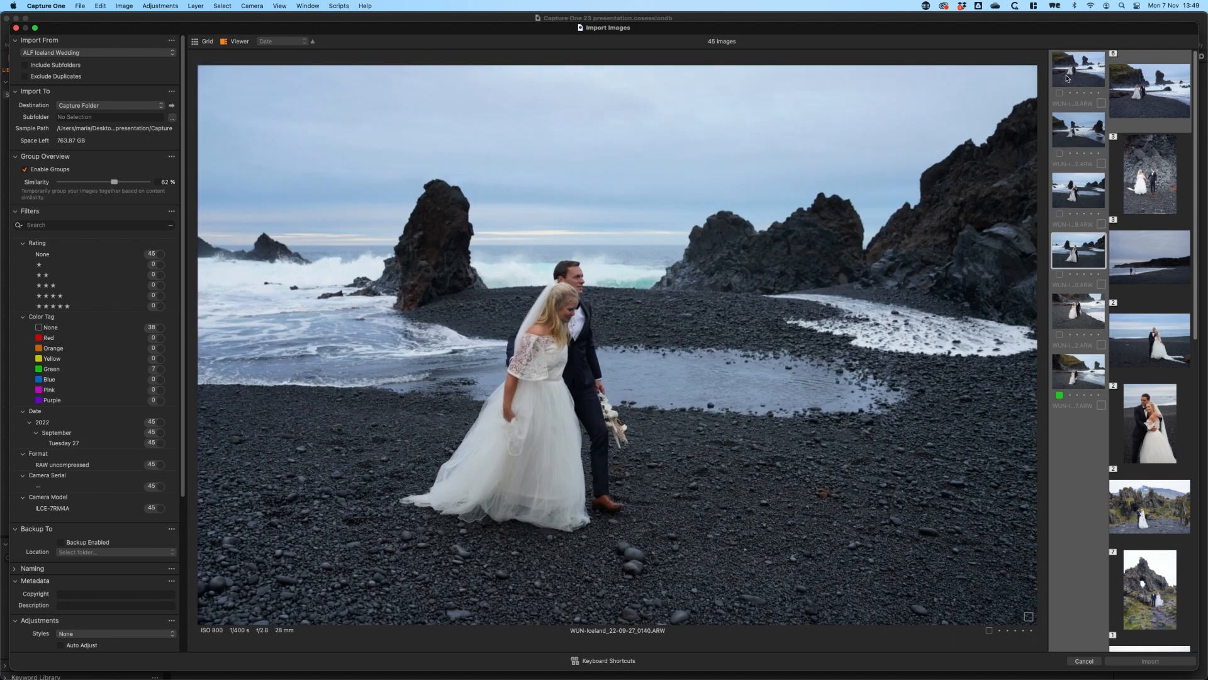
key(Down)
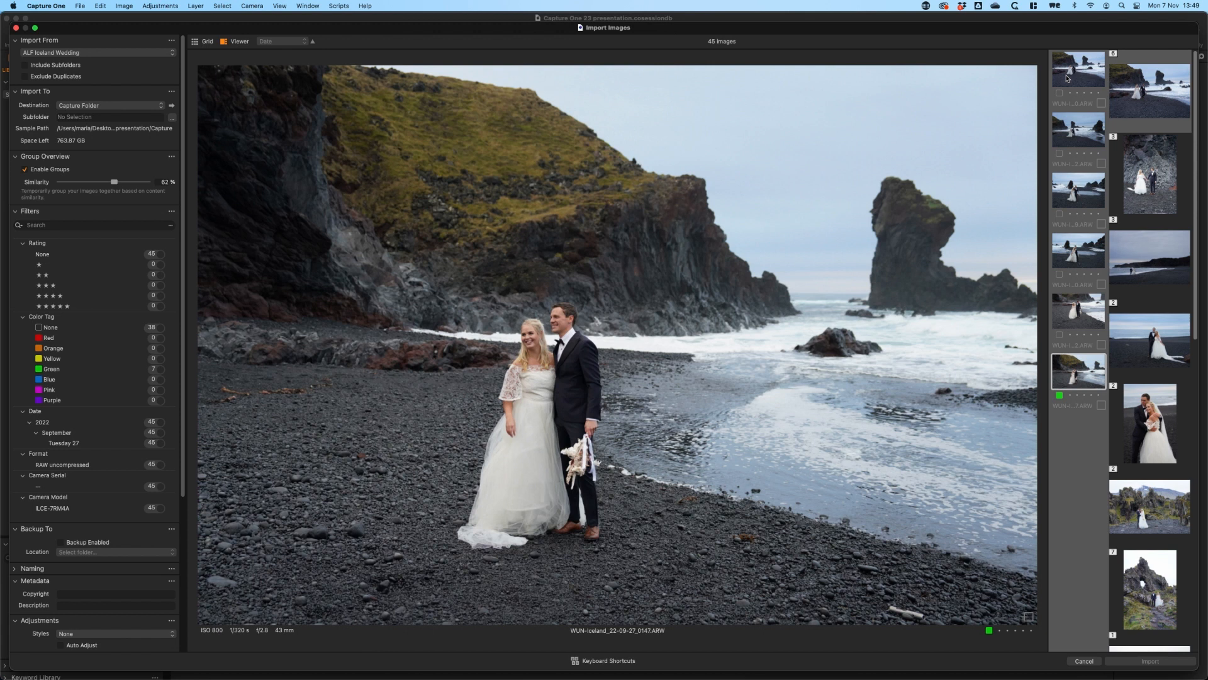
key(space)
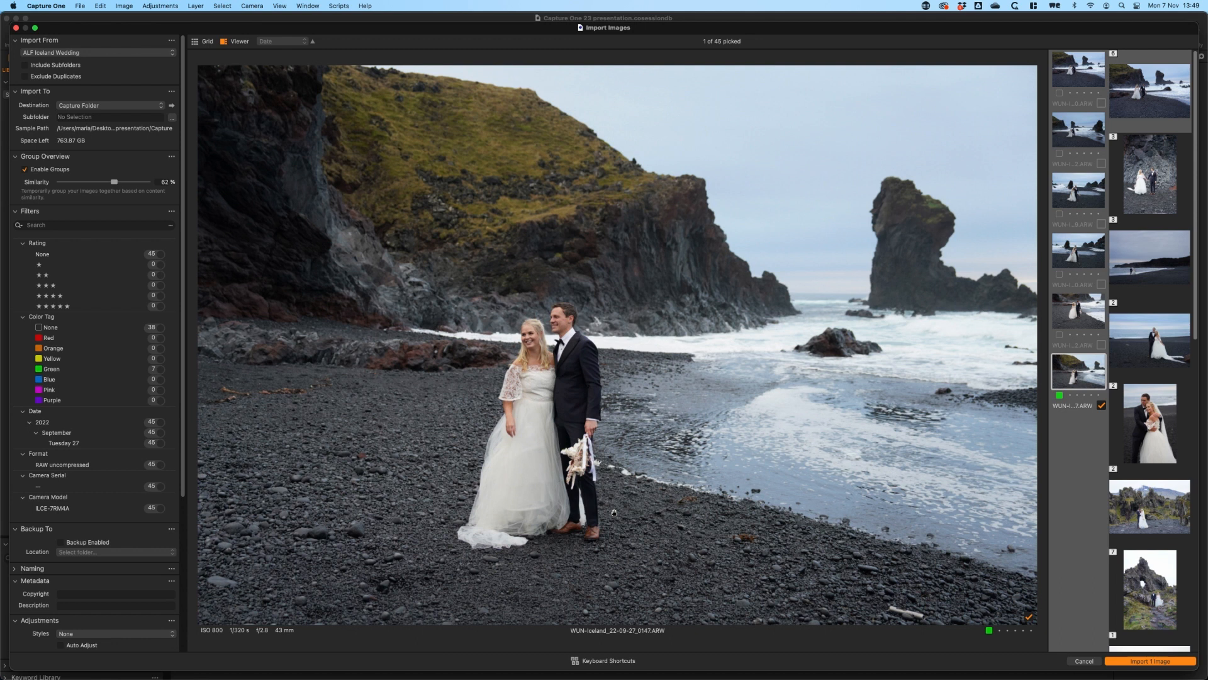
Go through the second group and pick WUN-Iceland_22-09-27_0185.ARW for import
key(Down)
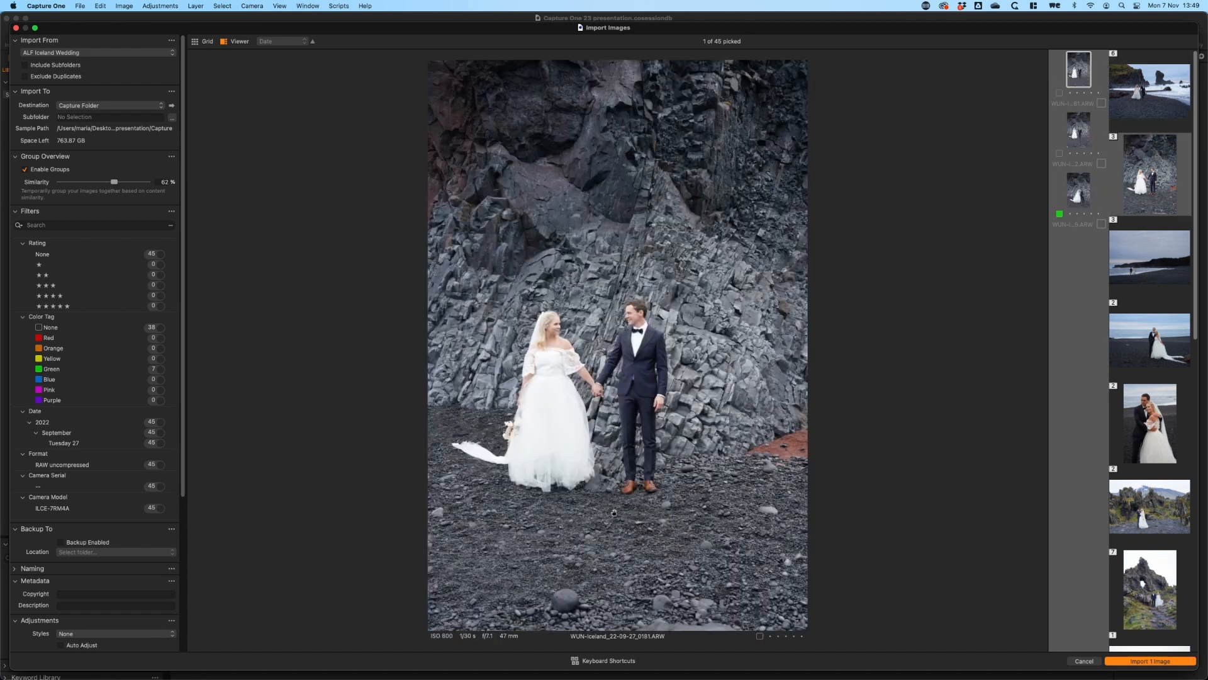
key(Down)
key(Down)
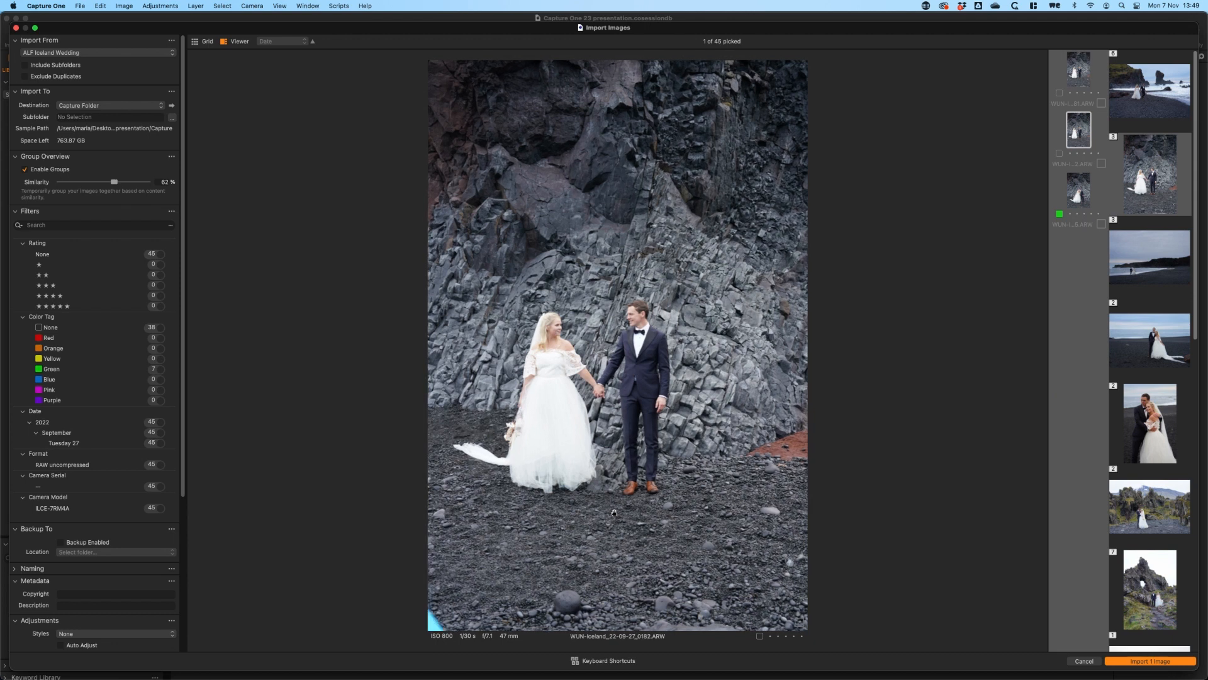
key(space)
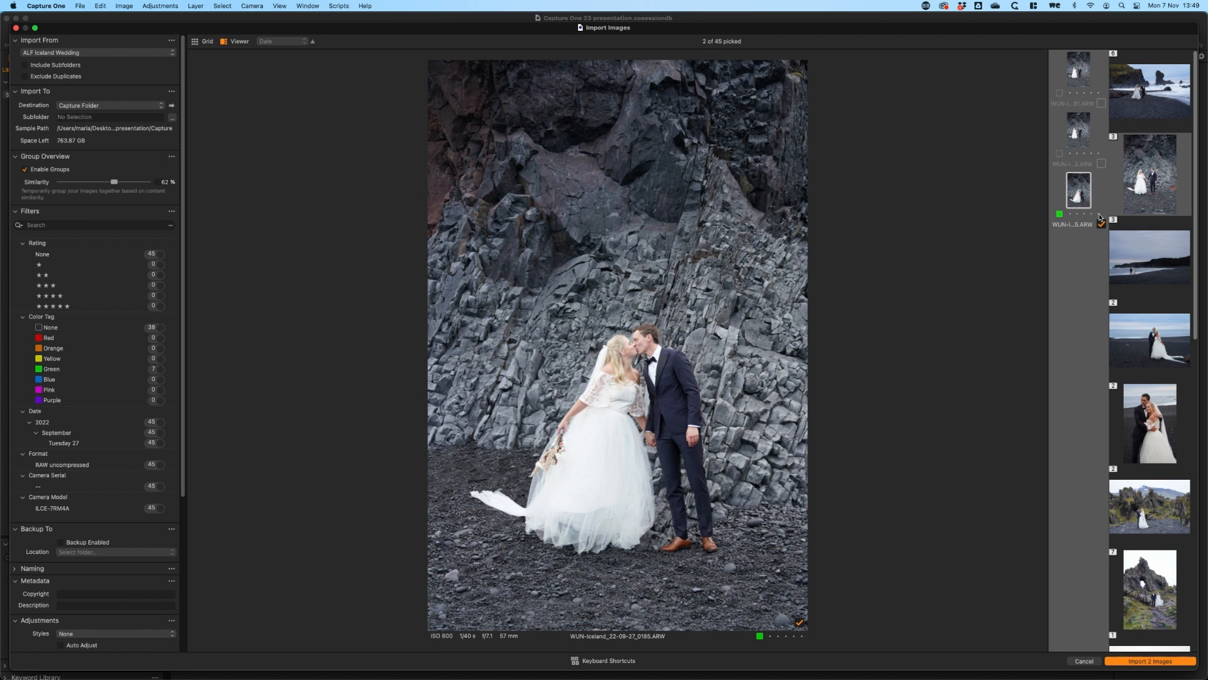
Rate WUN-Iceland_22-09-27_0185.ARW five stars and keep its green color tag
key(4)
key(2)
key(4)
click(1059, 214)
click(1063, 223)
key(plus)
Filter the images by the green color tag and show them in the grid
mouse_move(28, 217)
click(160, 370)
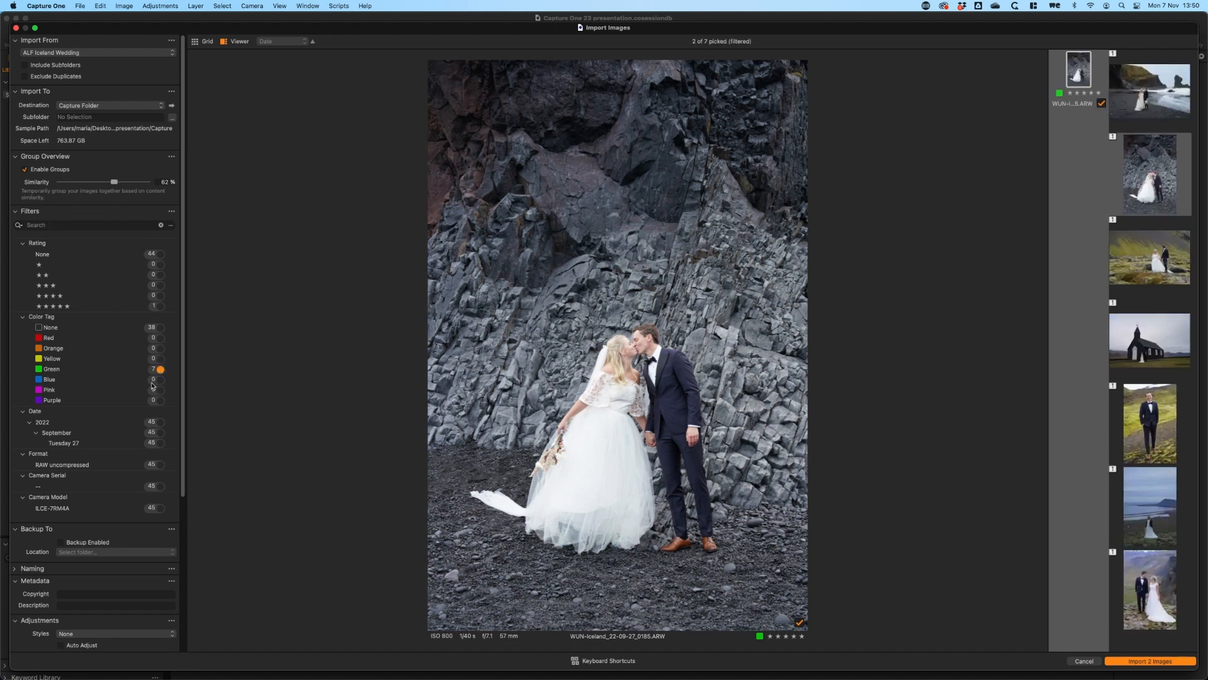
click(195, 42)
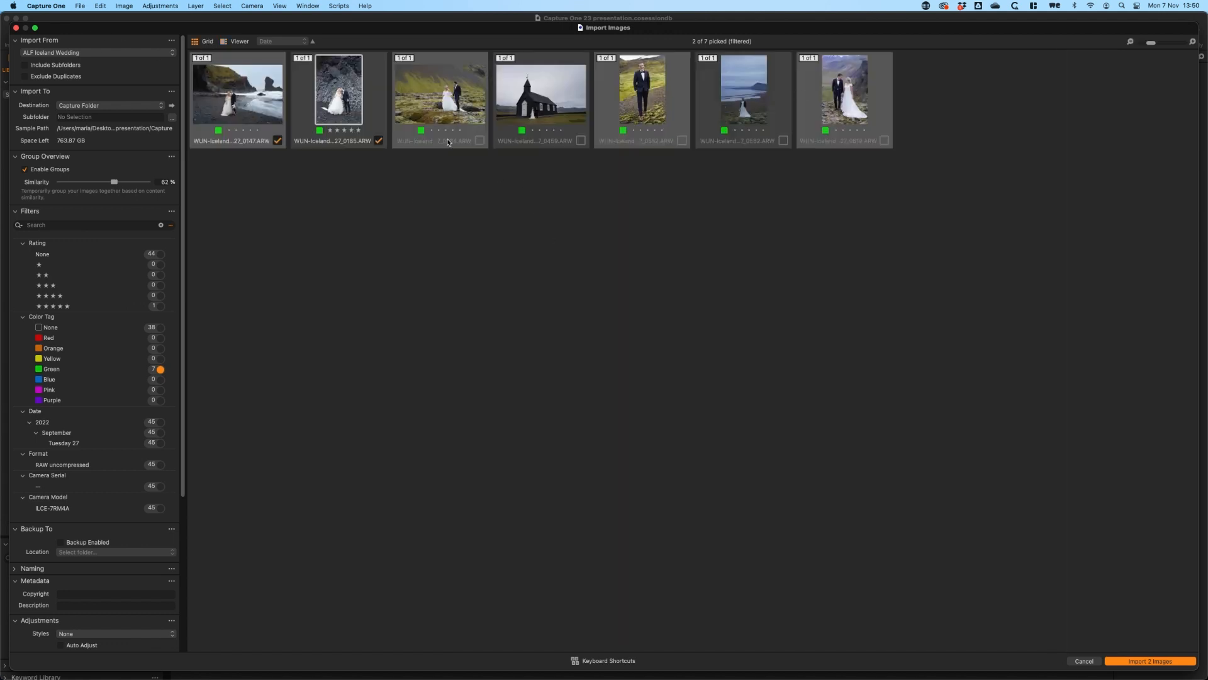
Pick all green-tagged images for import at once, and revert to only images 0147 and 0185
key(super+a)
key(space)
key(space)
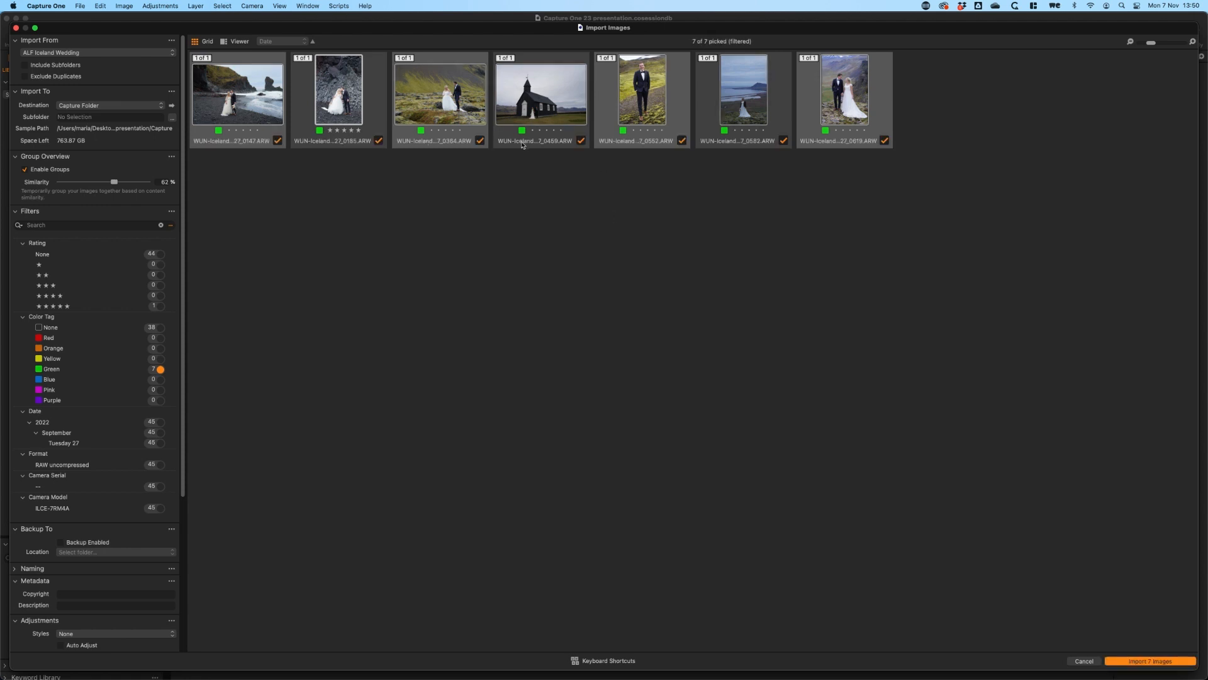
key(space)
click(289, 156)
click(278, 140)
click(377, 141)
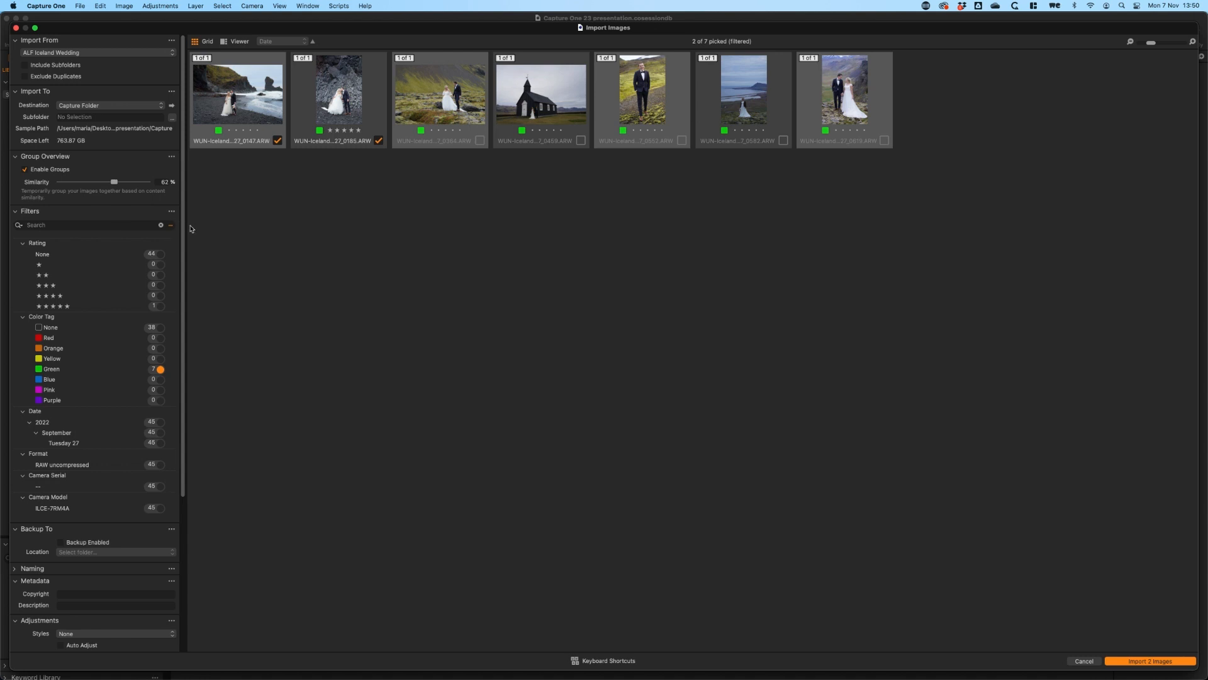
Inspect the file info of WUN-Iceland_22-09-27_0147.ARW and its Change Capture Time dialog without changing the date
drag(183, 224, 174, 289)
scroll(157, 329, down, 5)
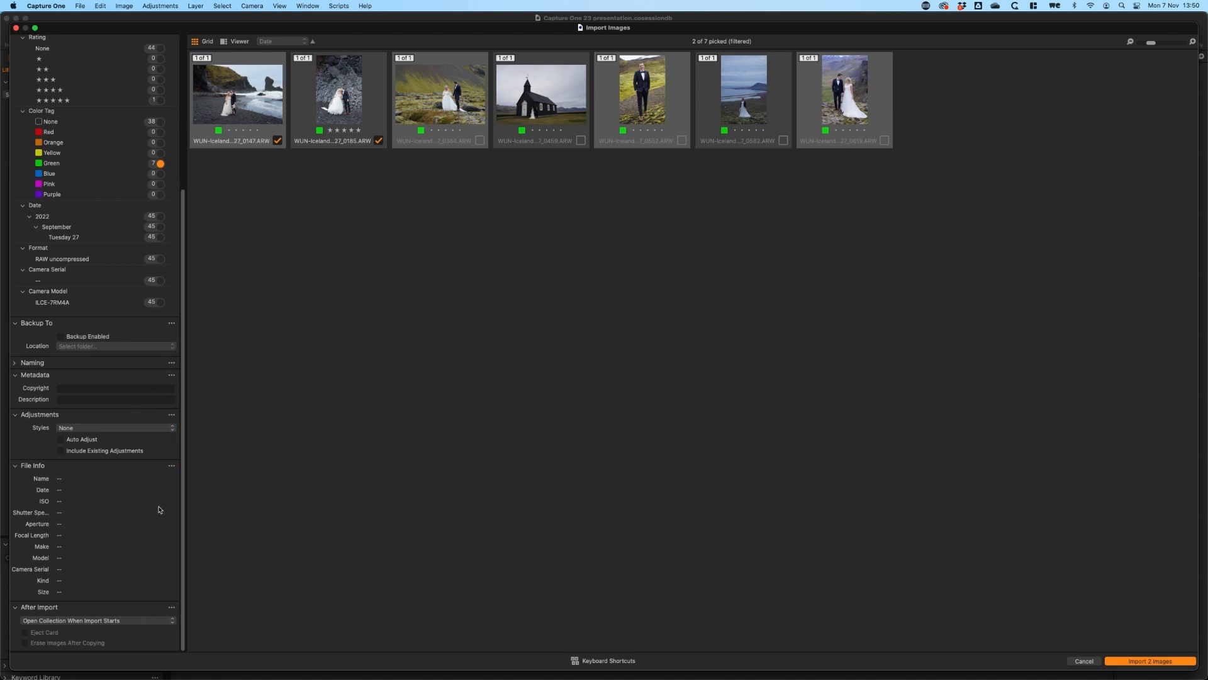
click(224, 95)
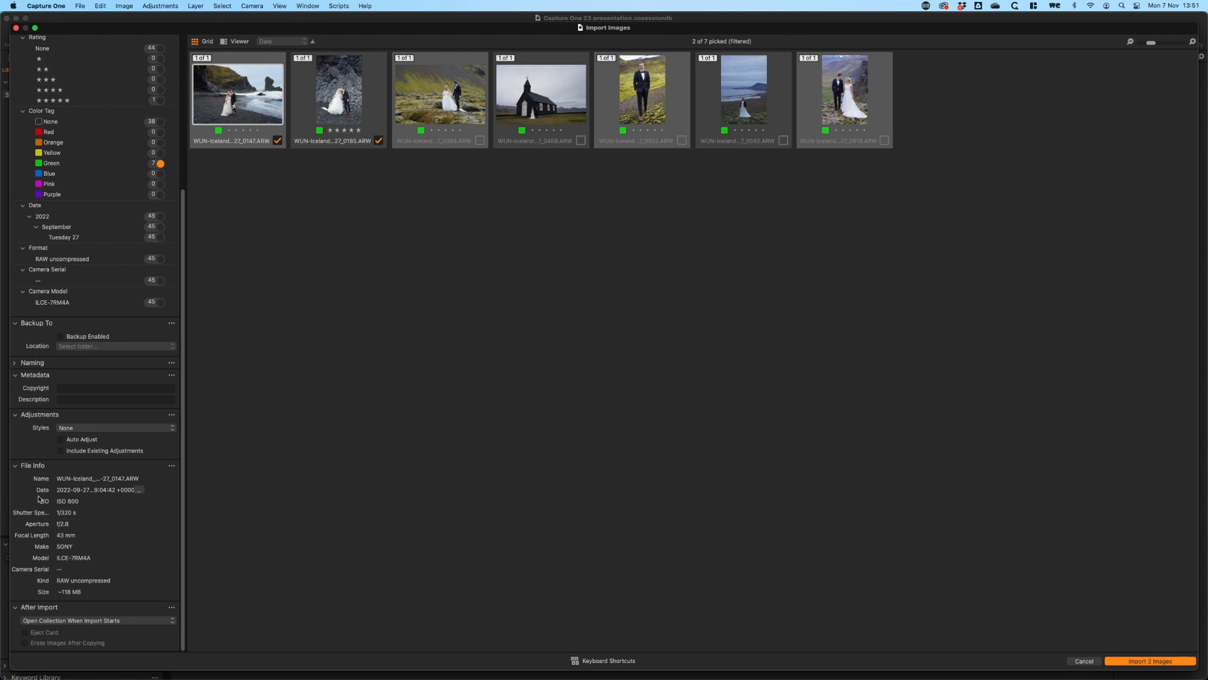
click(139, 490)
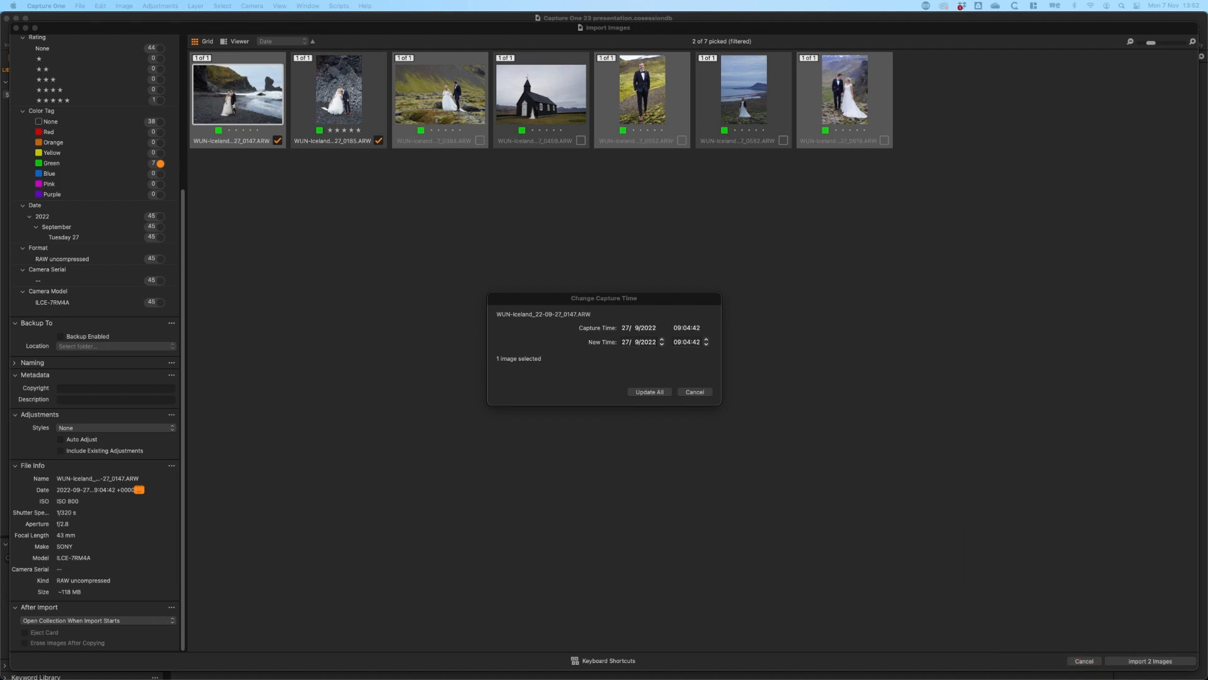
click(695, 392)
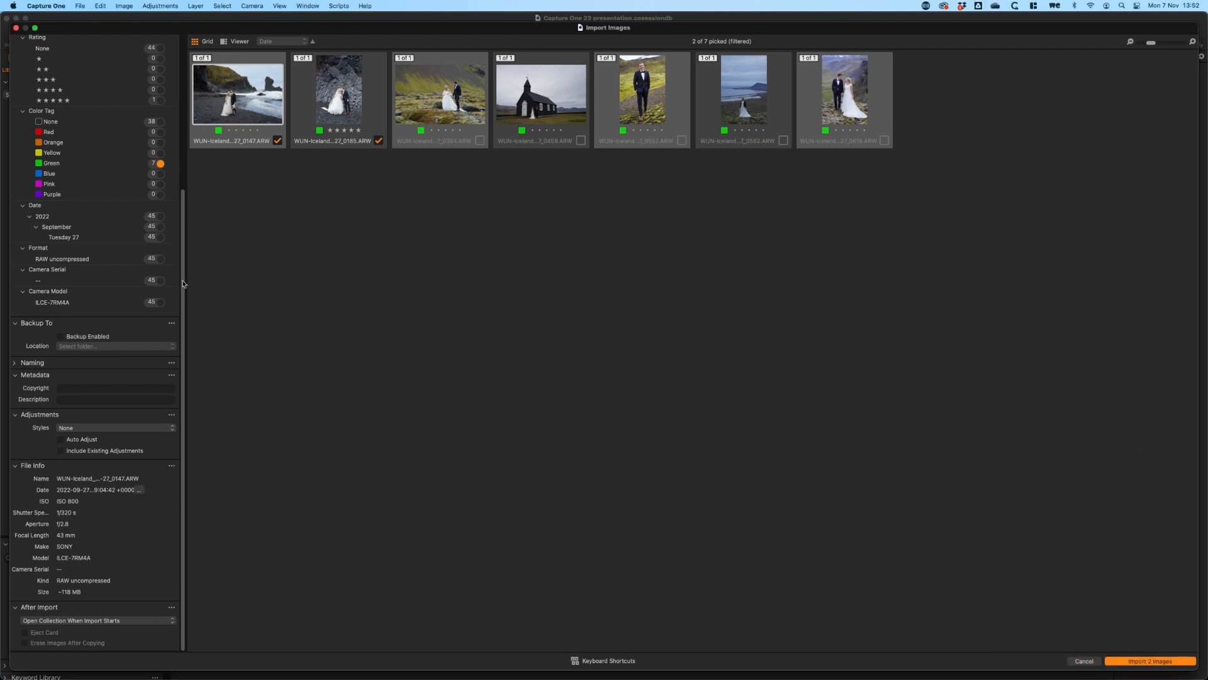
Return to the single-image viewer and clear the green color tag filter
drag(183, 283, 200, 115)
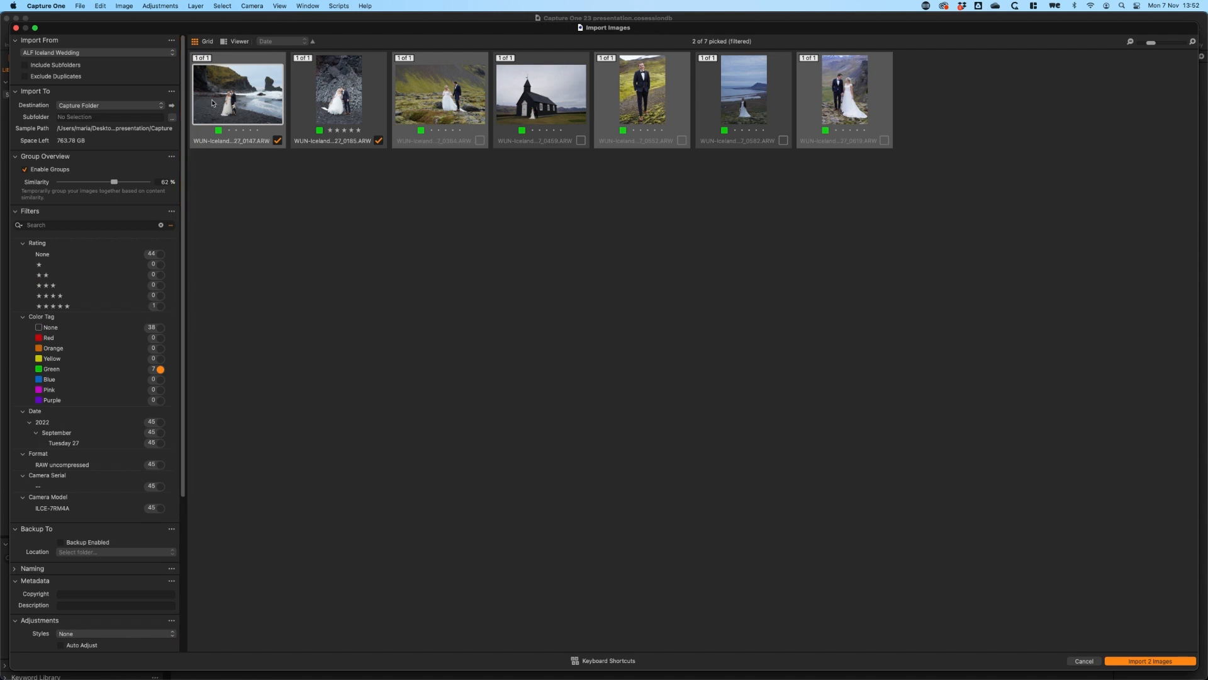
click(237, 41)
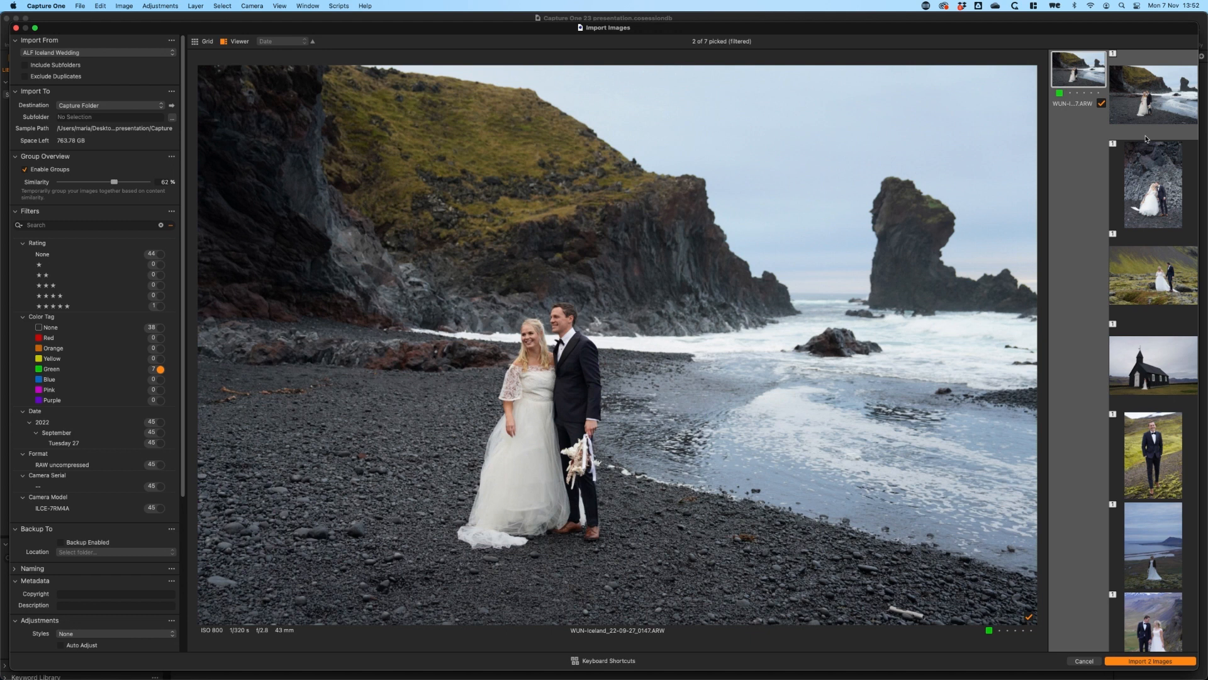
click(1146, 140)
click(160, 369)
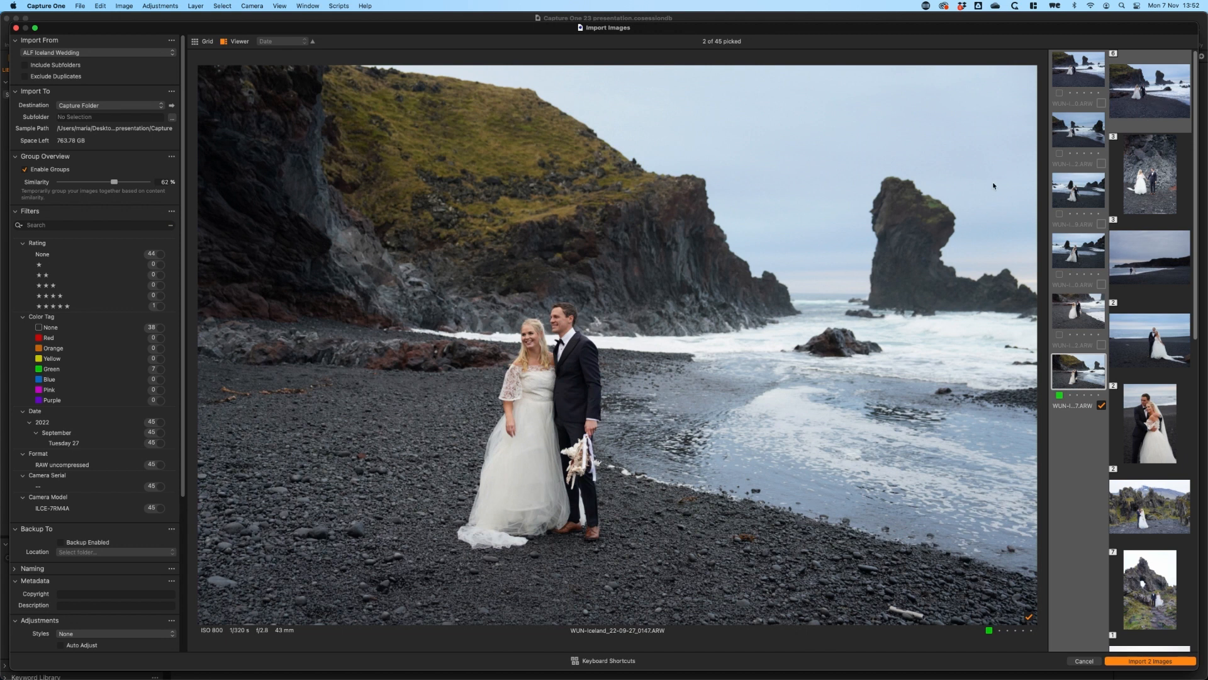
Move through the second and third groups and pick WUN-Iceland_22-09-27_0222.ARW, the couple running along the shoreline, for import
key(Left)
key(Right)
key(Down)
key(Right)
key(Right)
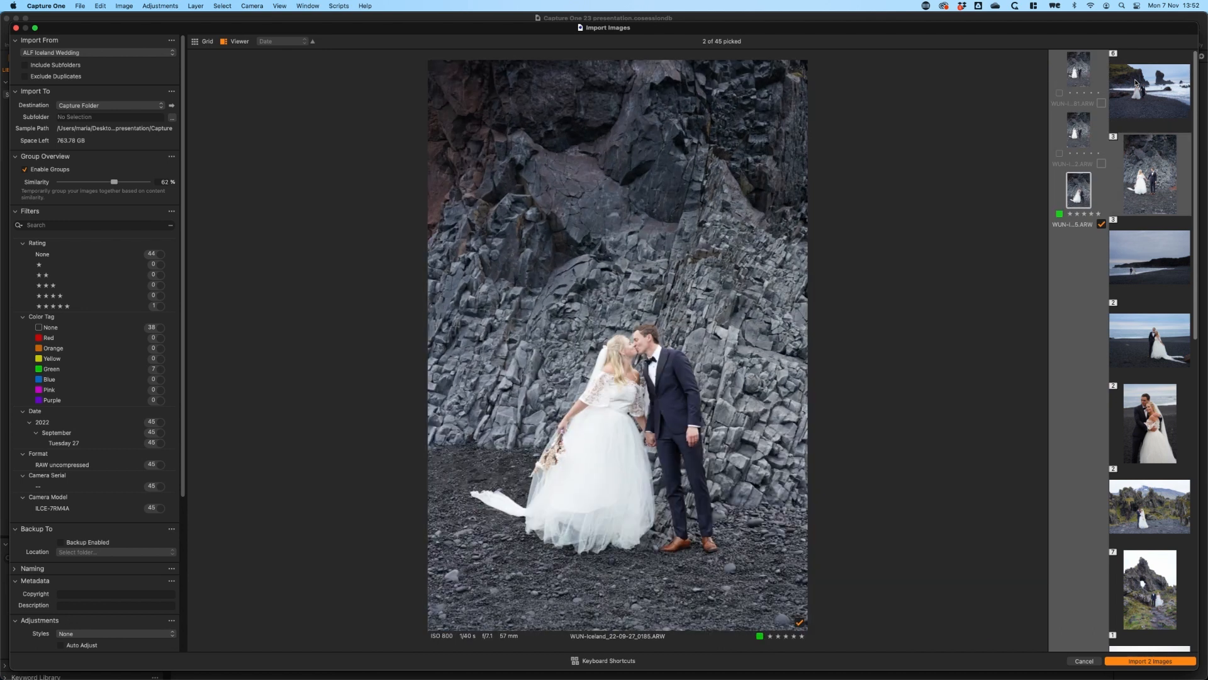
key(Down)
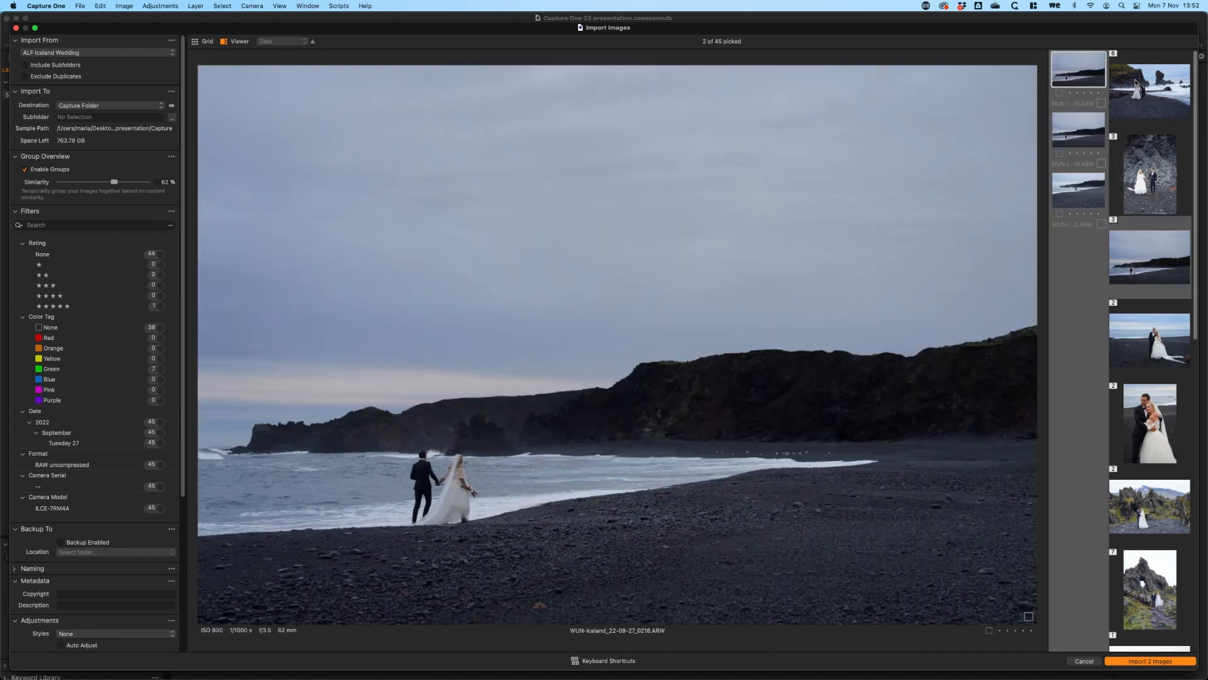
key(Right)
key(Right)
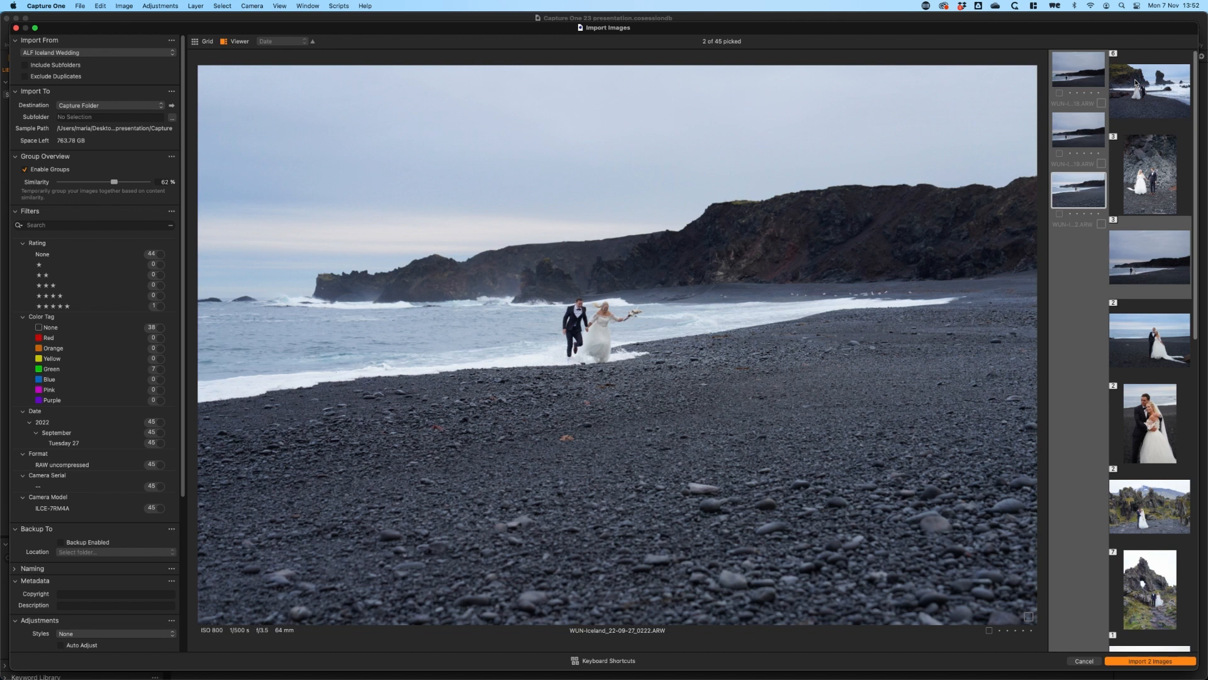
key(space)
Pick the second portrait in the group of the couple embracing on the beach, and advance to the following group
key(Left)
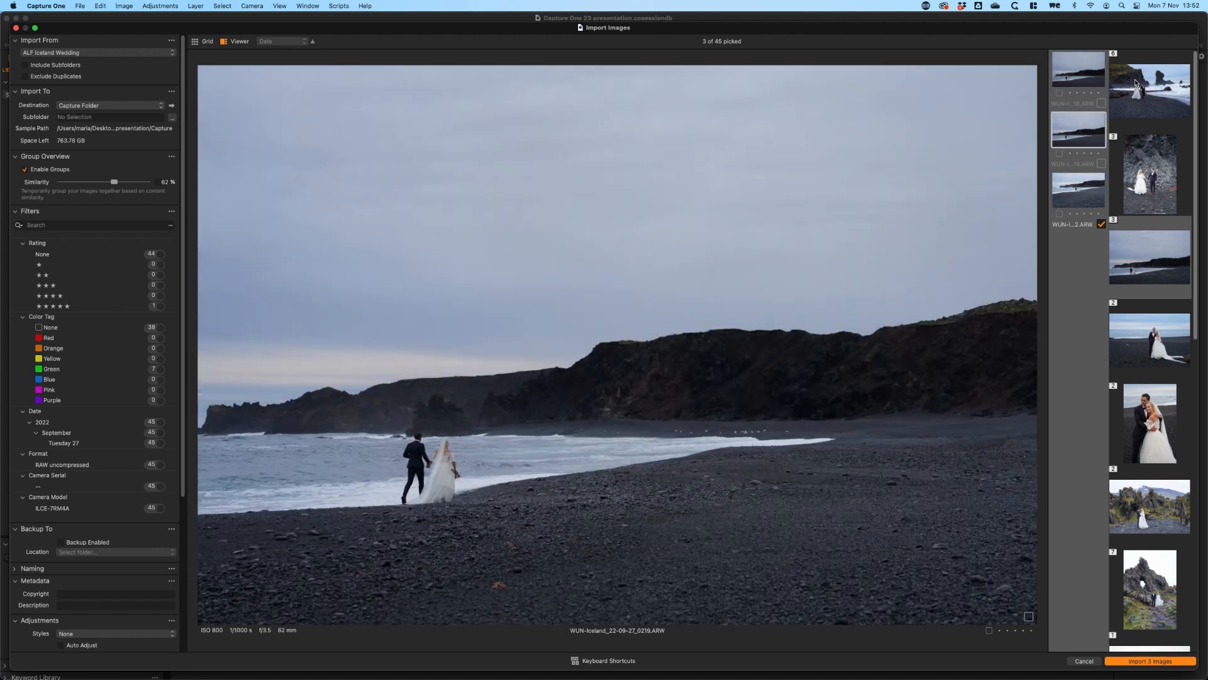
key(Down)
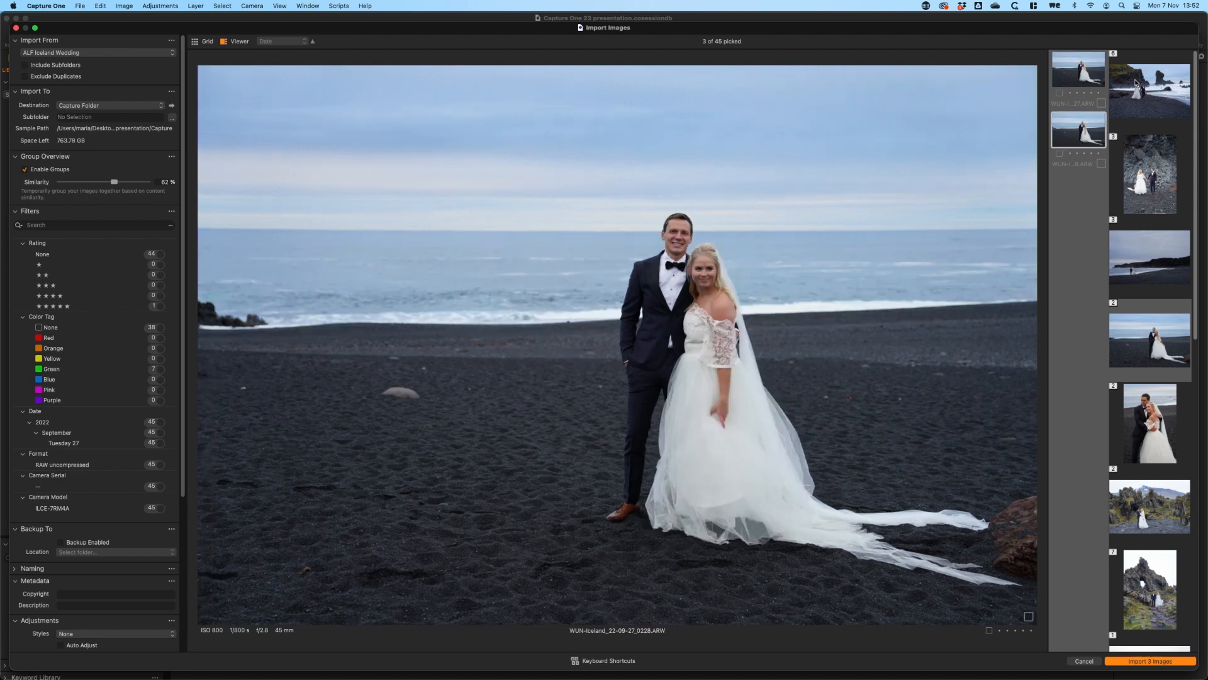
key(Down)
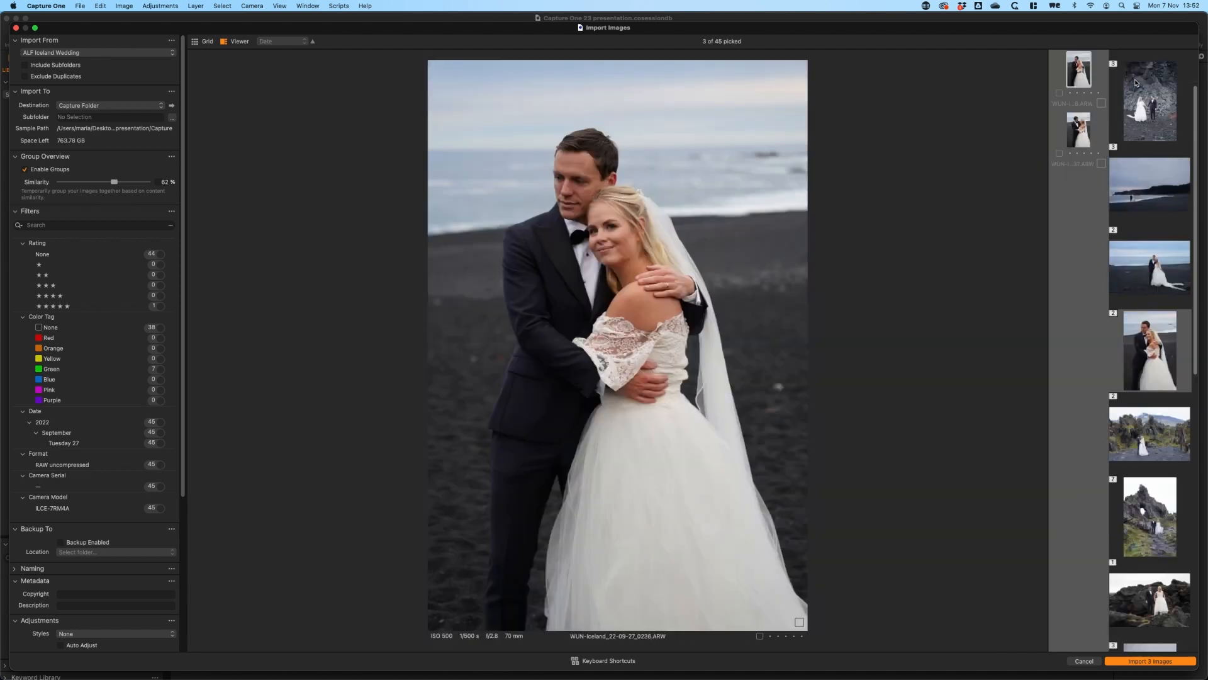
key(Right)
key(space)
key(Down)
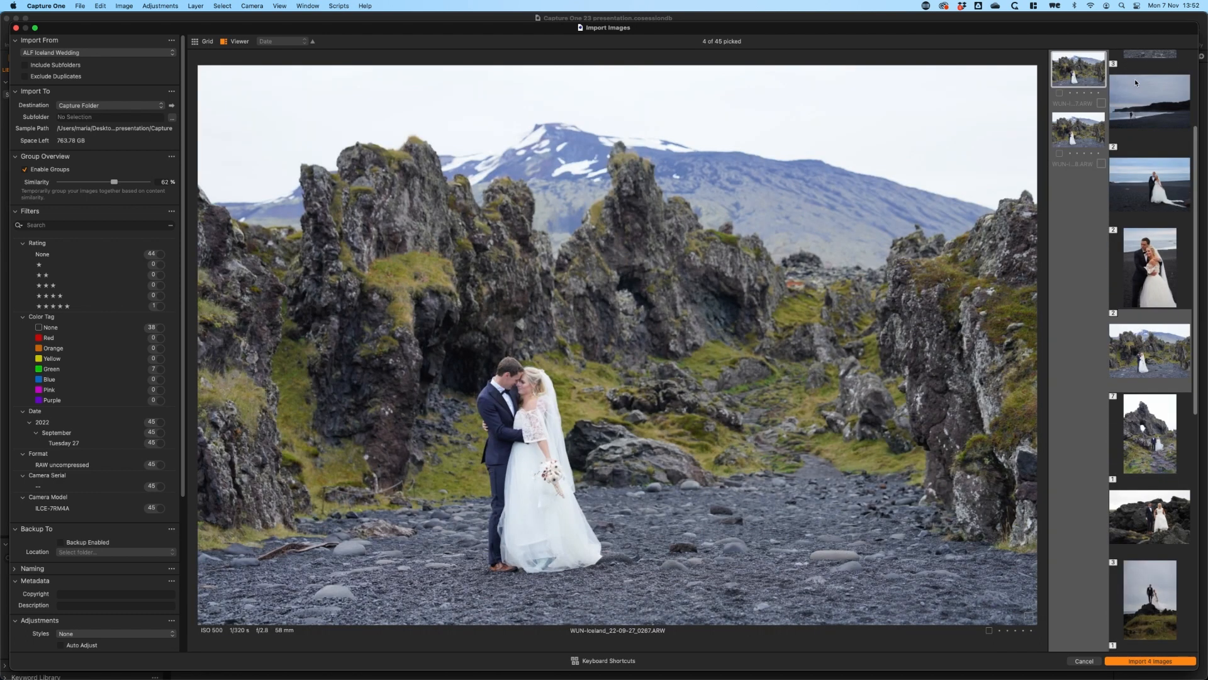
Pick WUN-Iceland_22-09-27_0268.ARW, the second shot of the couple among the rock formations, and advance to the next group
key(Right)
key(space)
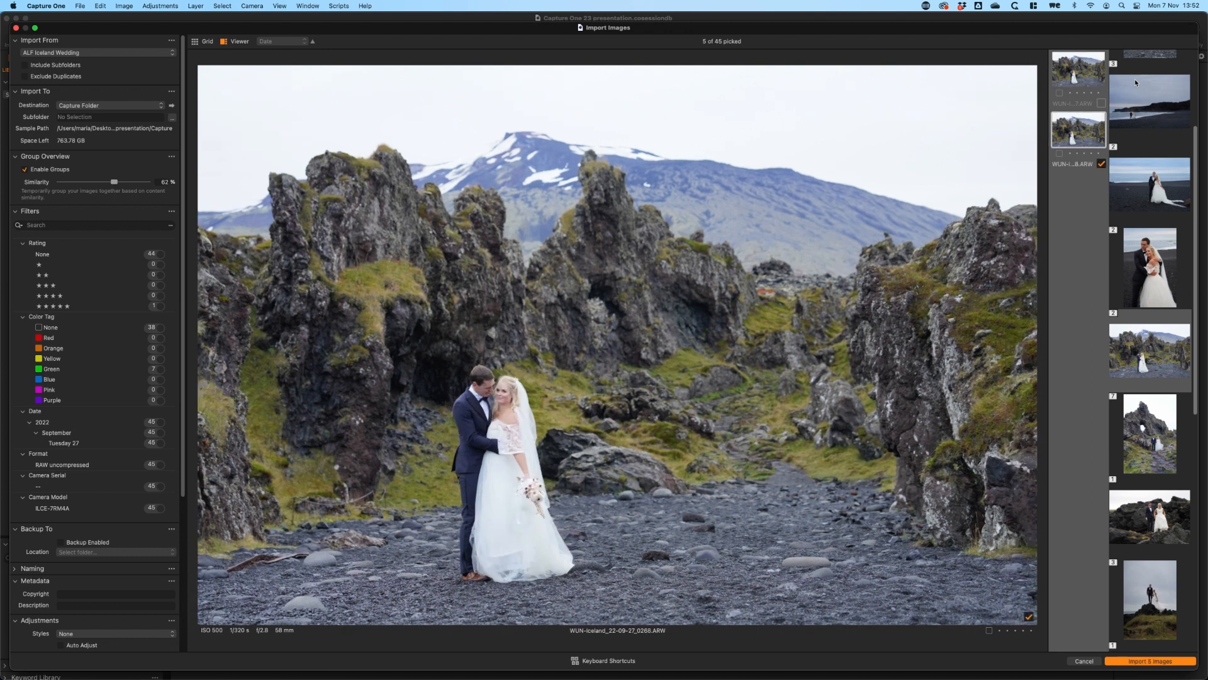
key(Down)
Pick the green-tagged WUN-Iceland_22-09-27_0364.ARW, the couple on the mossy lava field, from its group and advance to the following group
key(Right)
key(Right)
key(Right)
key(Right)
key(Right)
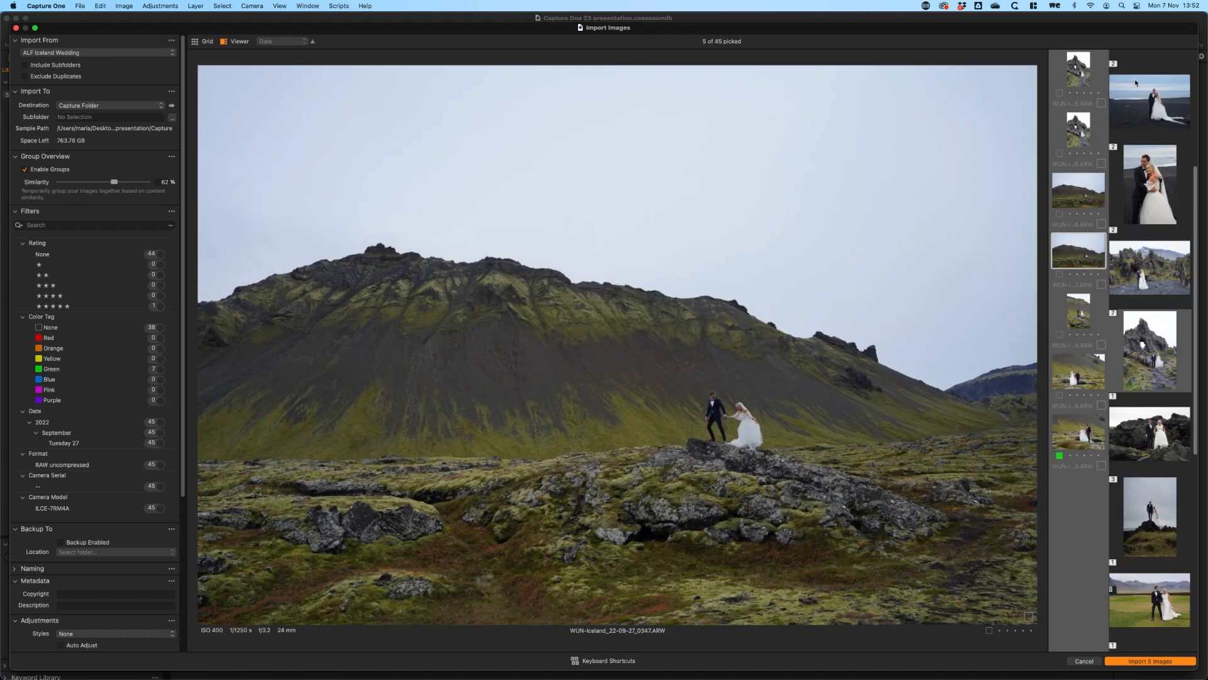
key(Right)
key(space)
key(Down)
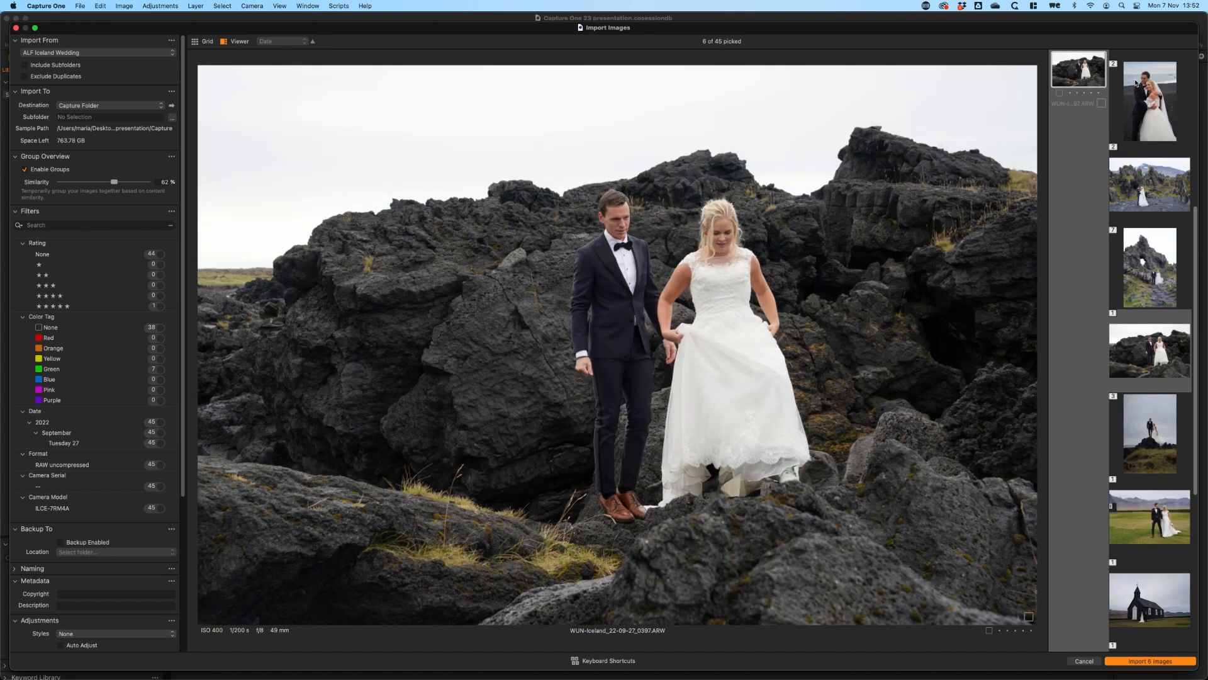
Skip the couple climbing the black rocks and pick WUN-Iceland_22-09-27_0413.ARW, the wide coastal shot, from the following group
key(Down)
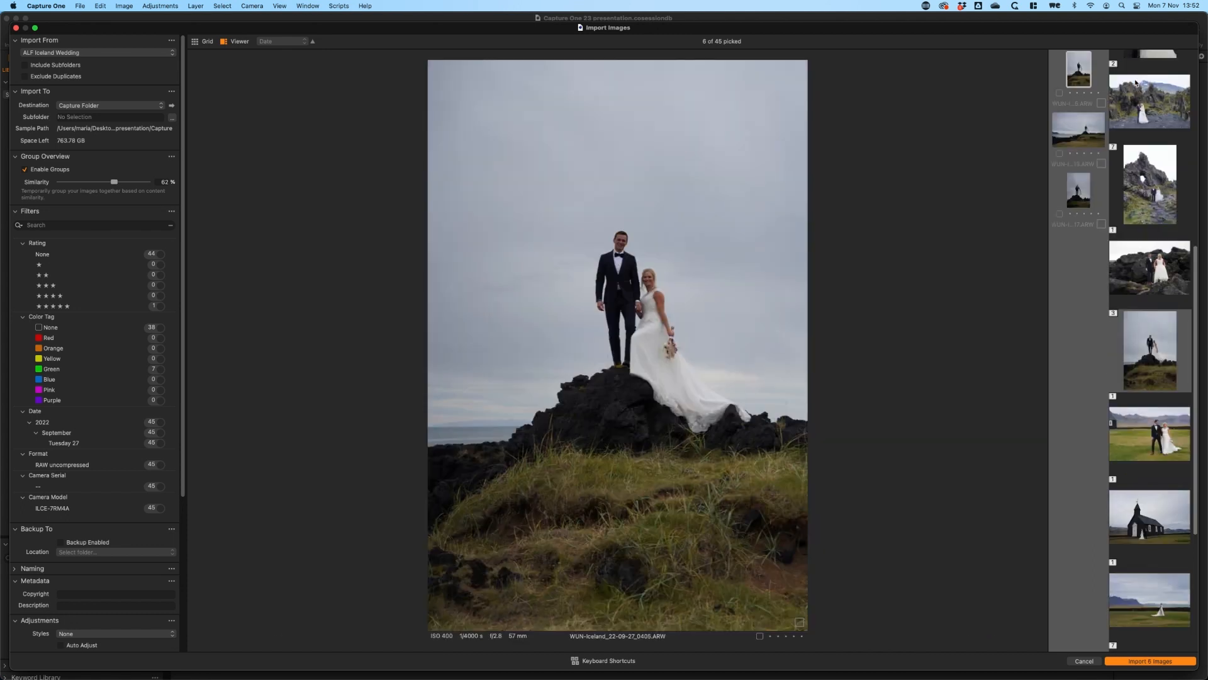
key(Right)
key(Left)
key(Right)
key(space)
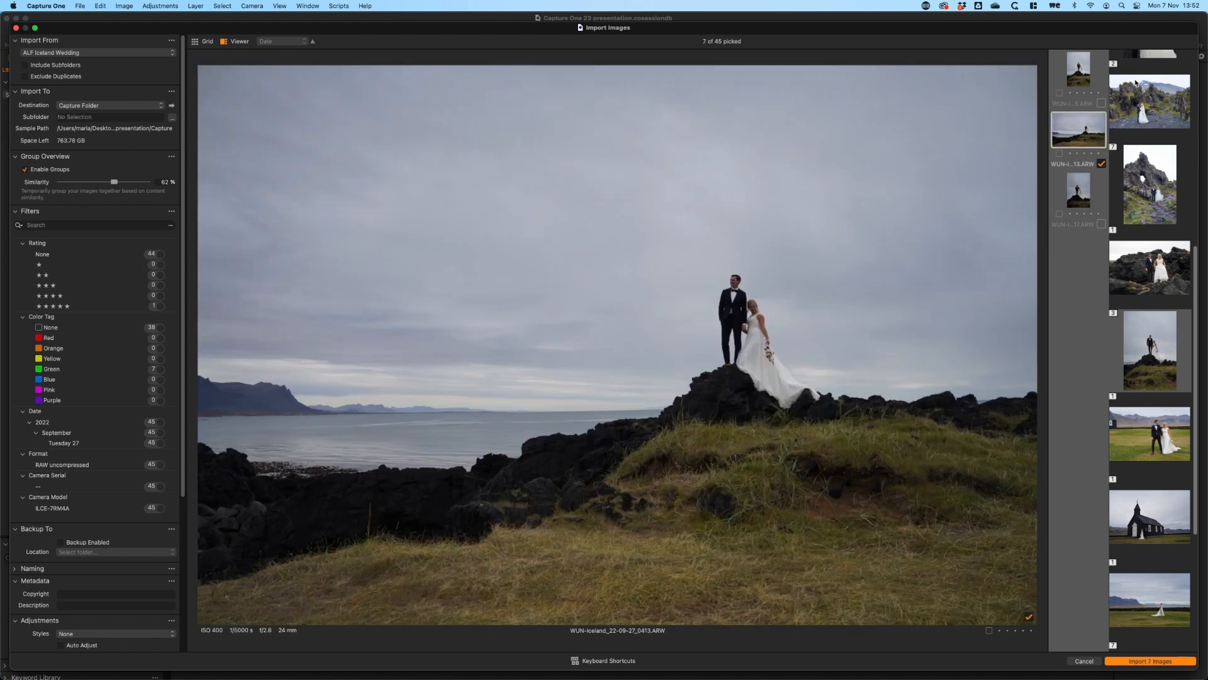
Pick the single images WUN-Iceland_22-09-27_0455.ARW, the couple on the lawn, and WUN-Iceland_22-09-27_0459.ARW, the black church
key(Down)
key(Down)
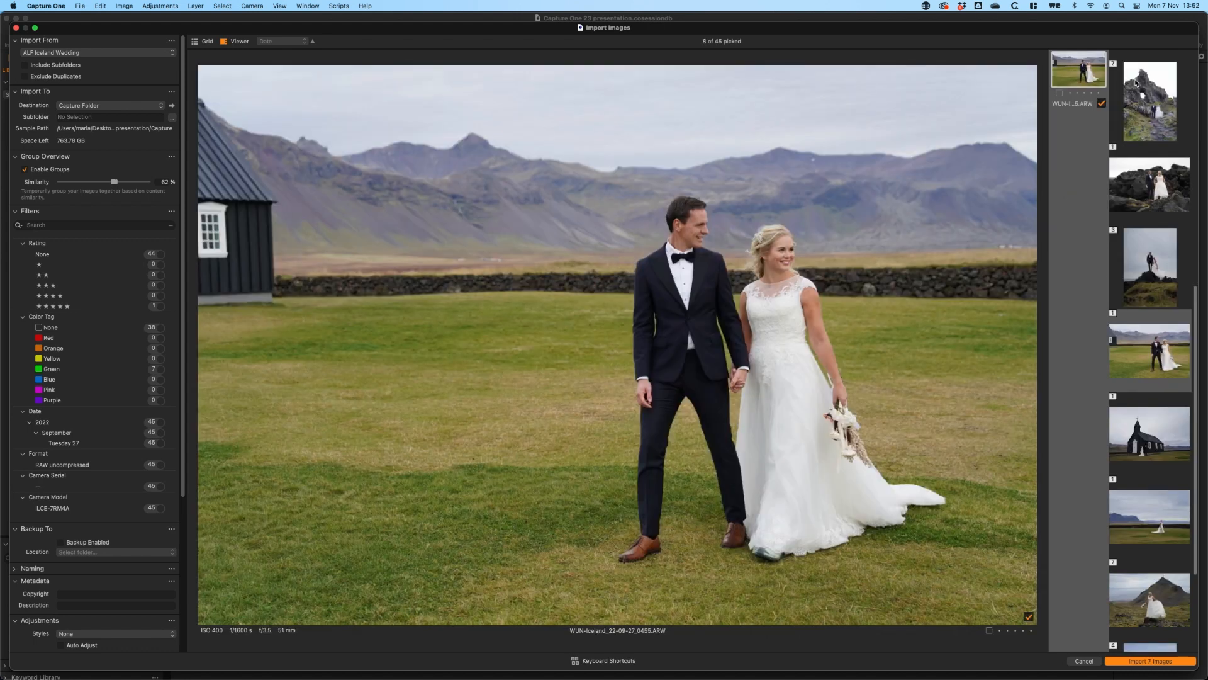
key(space)
key(space)
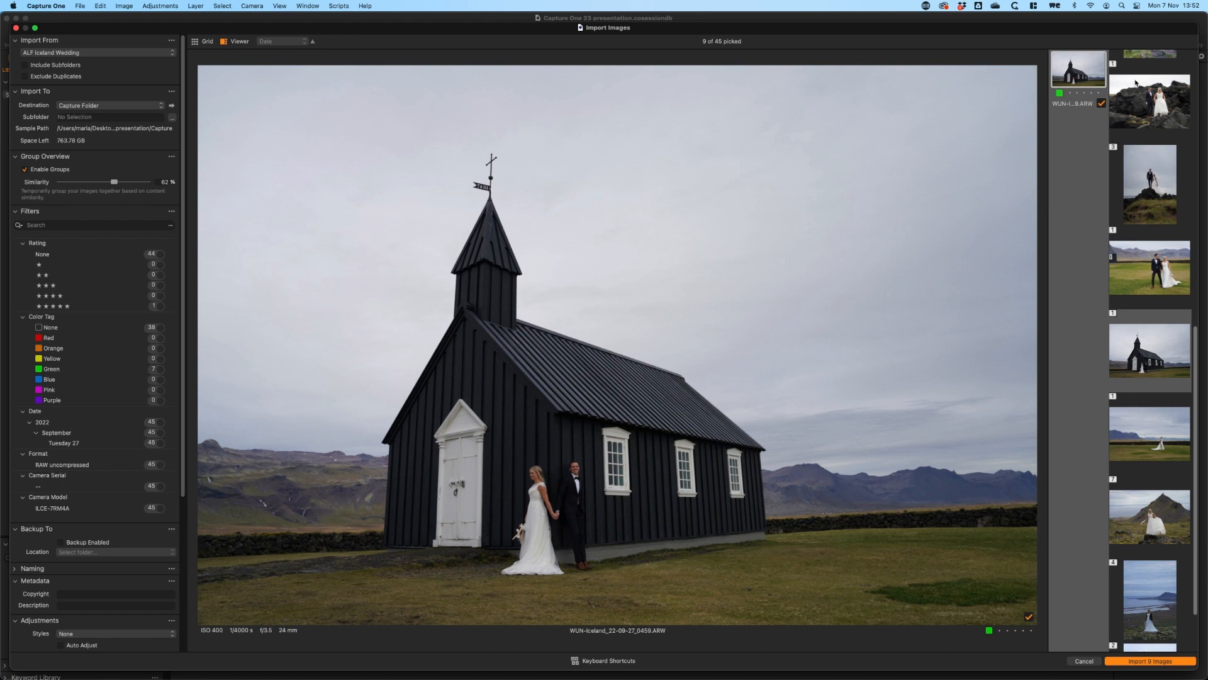
Pass over the distant lawn shot and pick WUN-Iceland_22-09-27_0552.ARW, the green-tagged portrait of the laughing groom, from the seven-image group
key(Down)
key(Down)
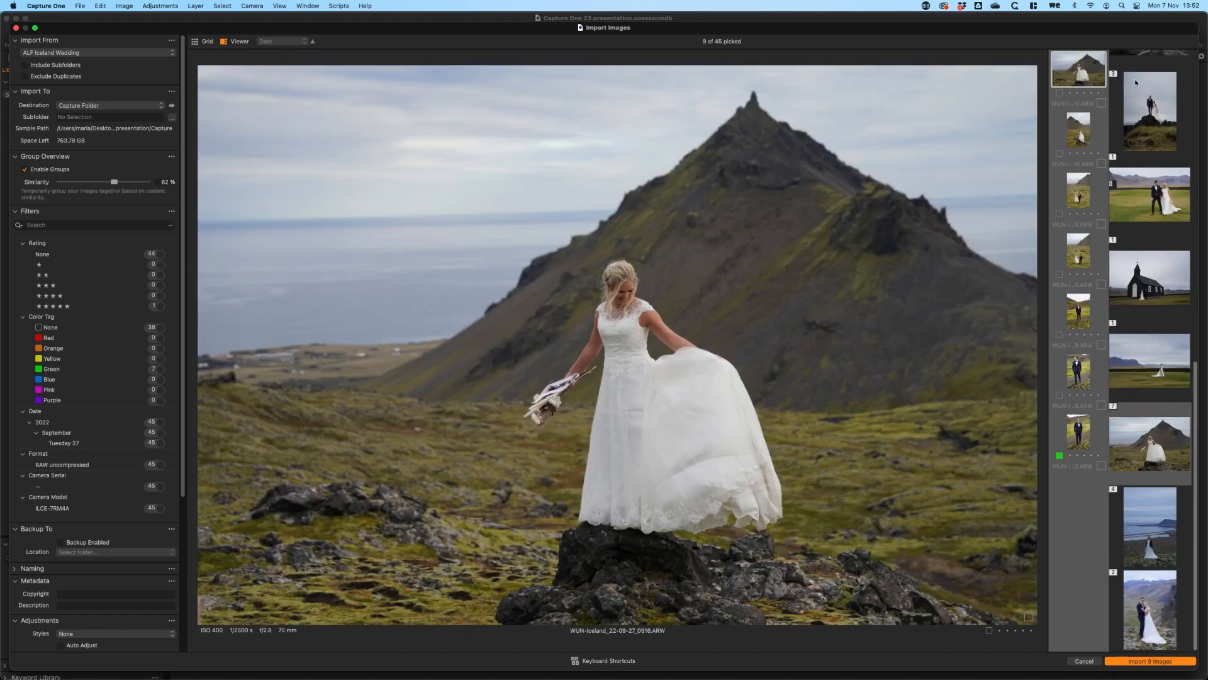
key(Right)
key(Right)
key(Right)
key(Right)
key(Right)
key(Right)
key(space)
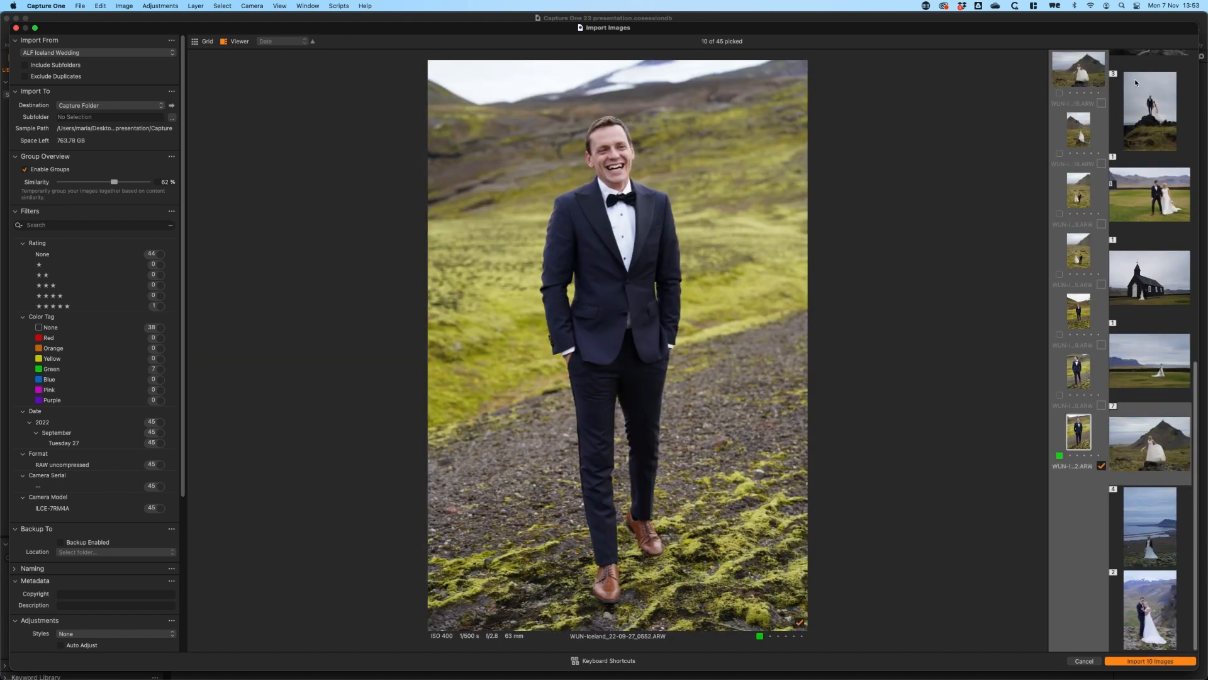
Pick the green-tagged image in each of the next two groups, WUN-Iceland_22-09-27_0582.ARW and WUN-Iceland_22-09-27_0619.ARW
key(Down)
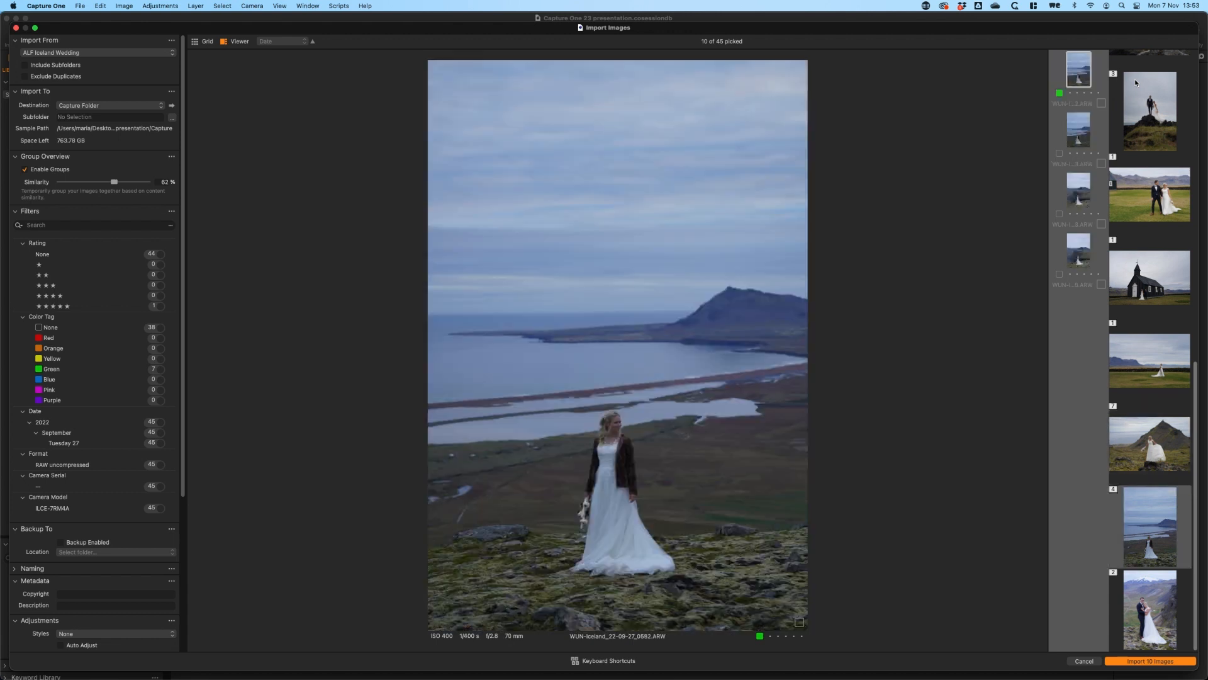
key(space)
key(Down)
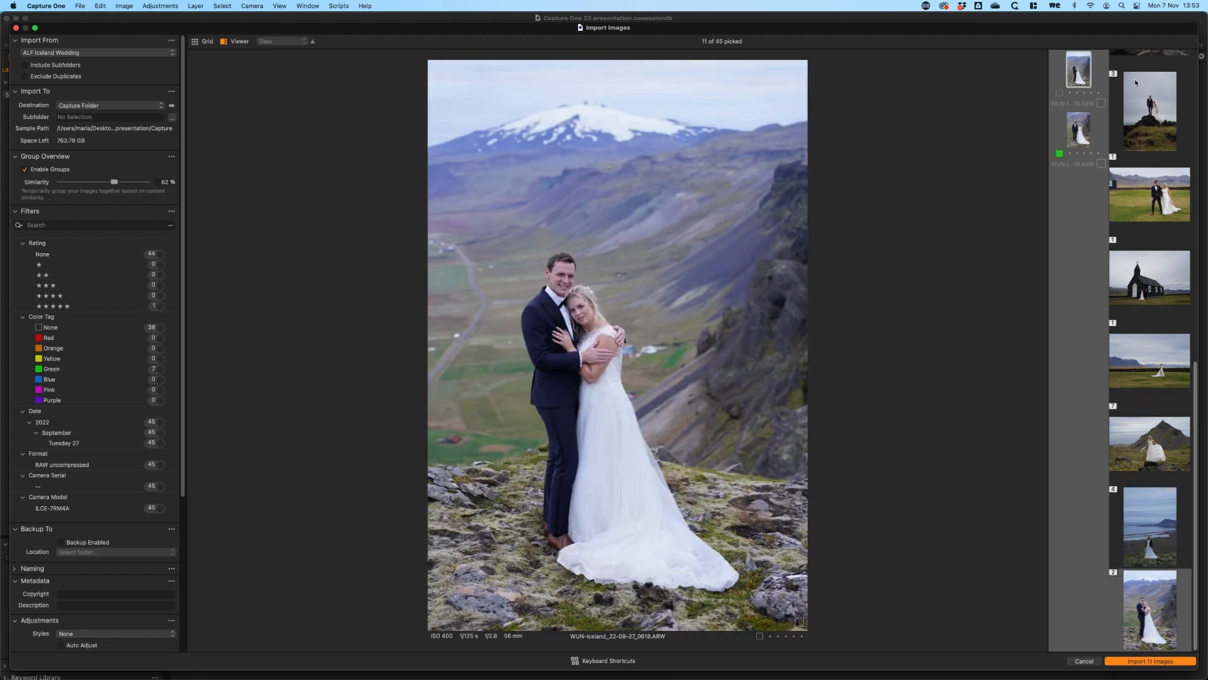
key(Right)
key(space)
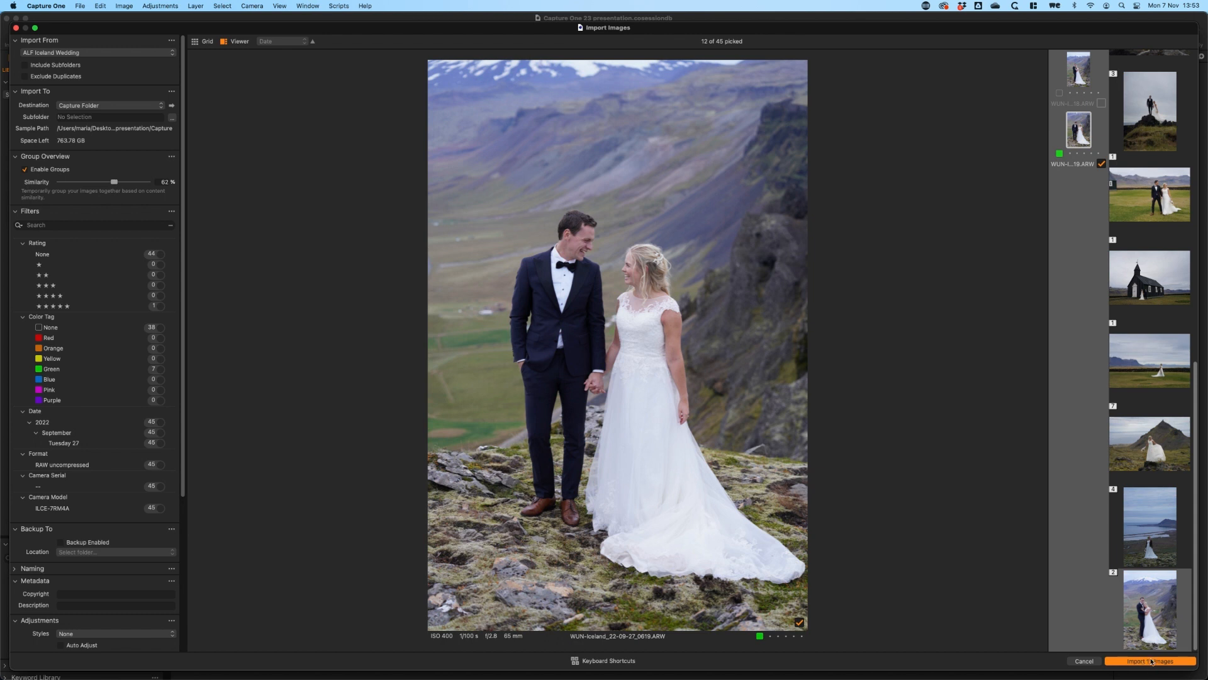
Import the picked images into the Capture Folder and open them in the culling window as a grid
click(1160, 662)
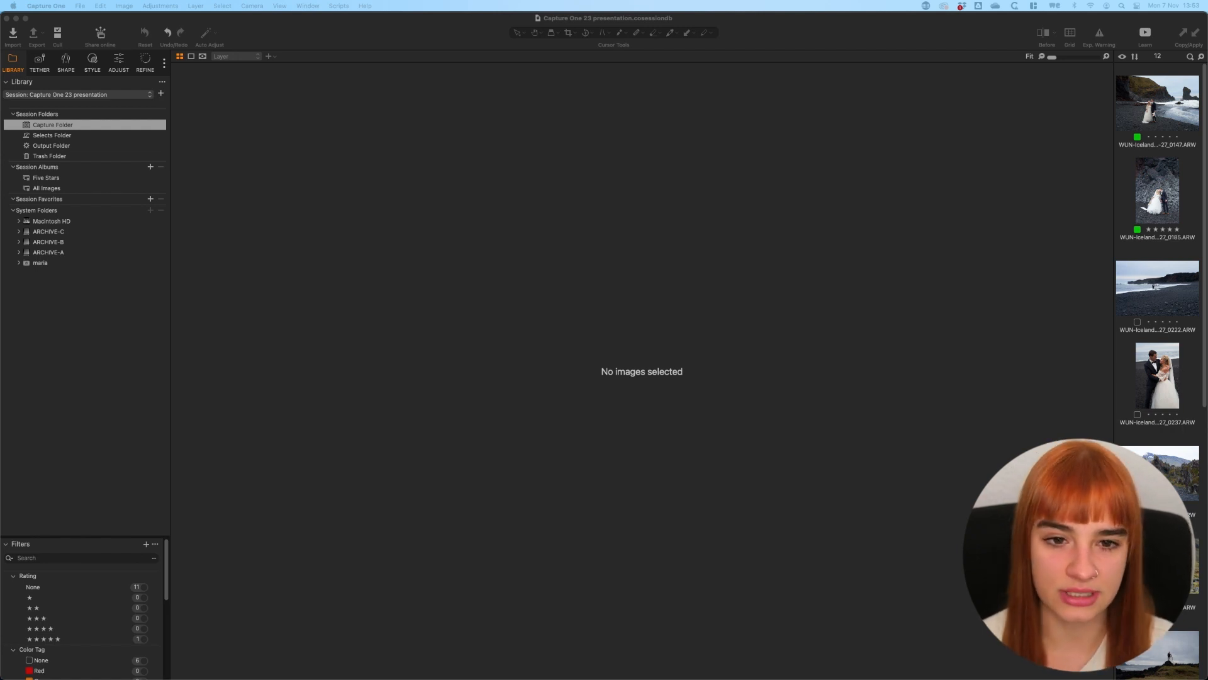
click(67, 34)
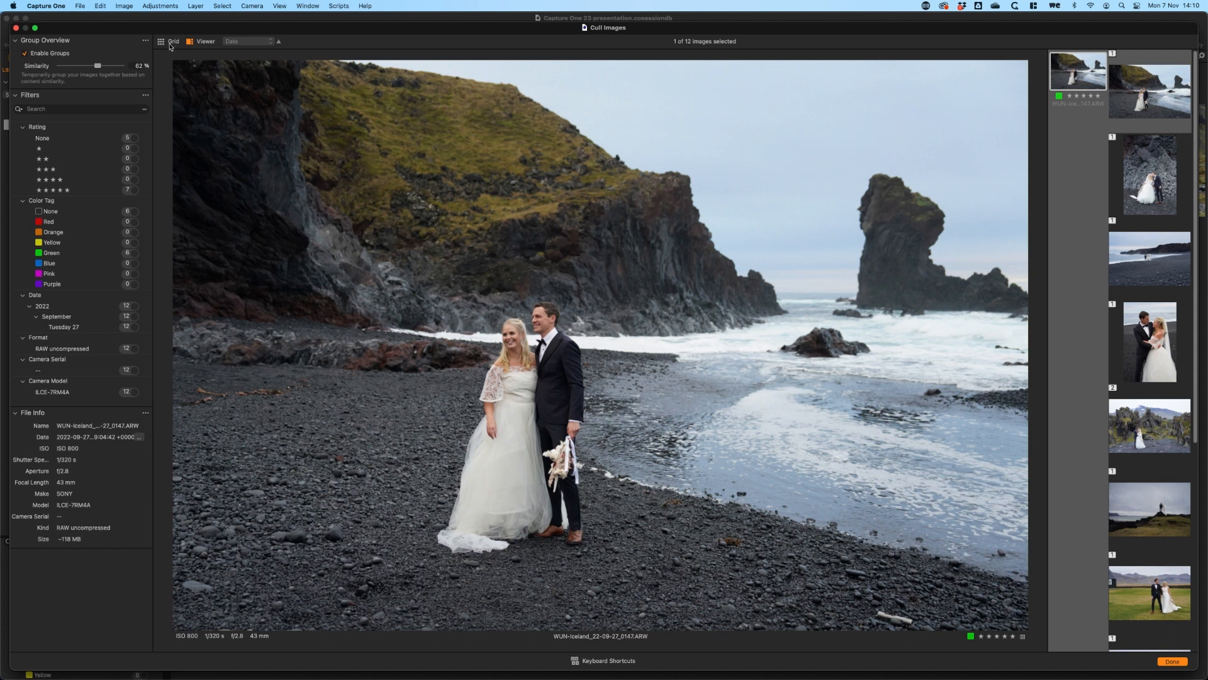
click(170, 43)
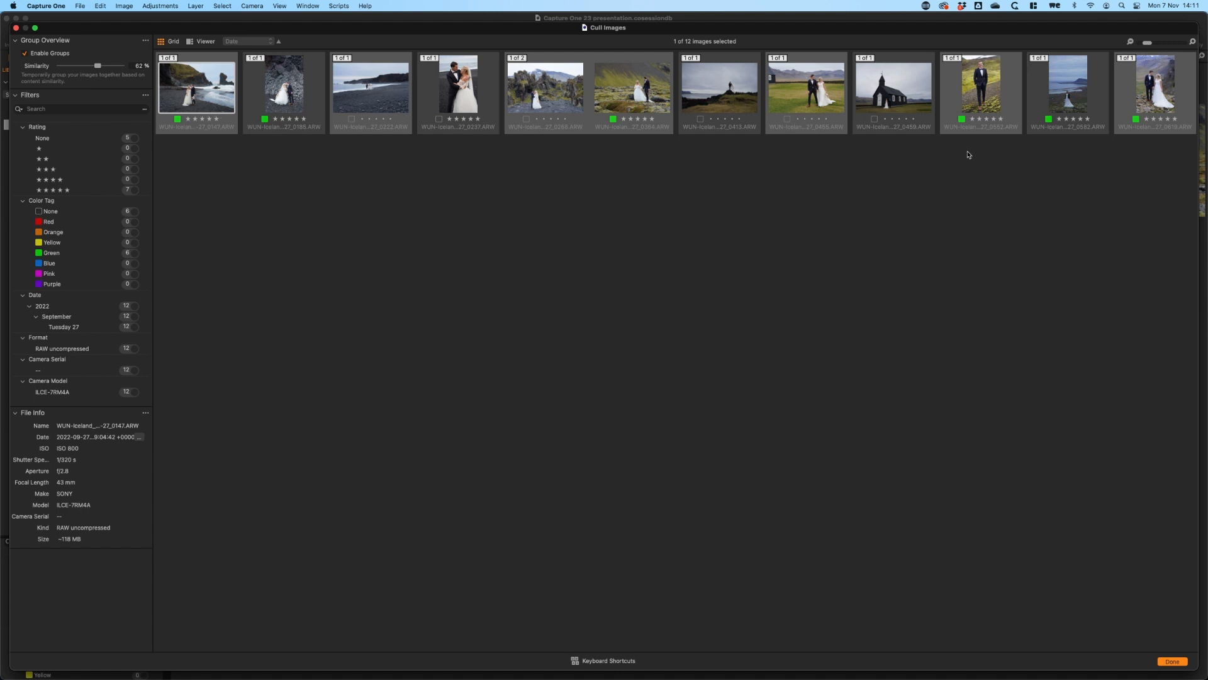
Change the color tags of the groom portrait 0552 and the bride image 0582 to Red, and set image 0185's tag to None
click(1048, 121)
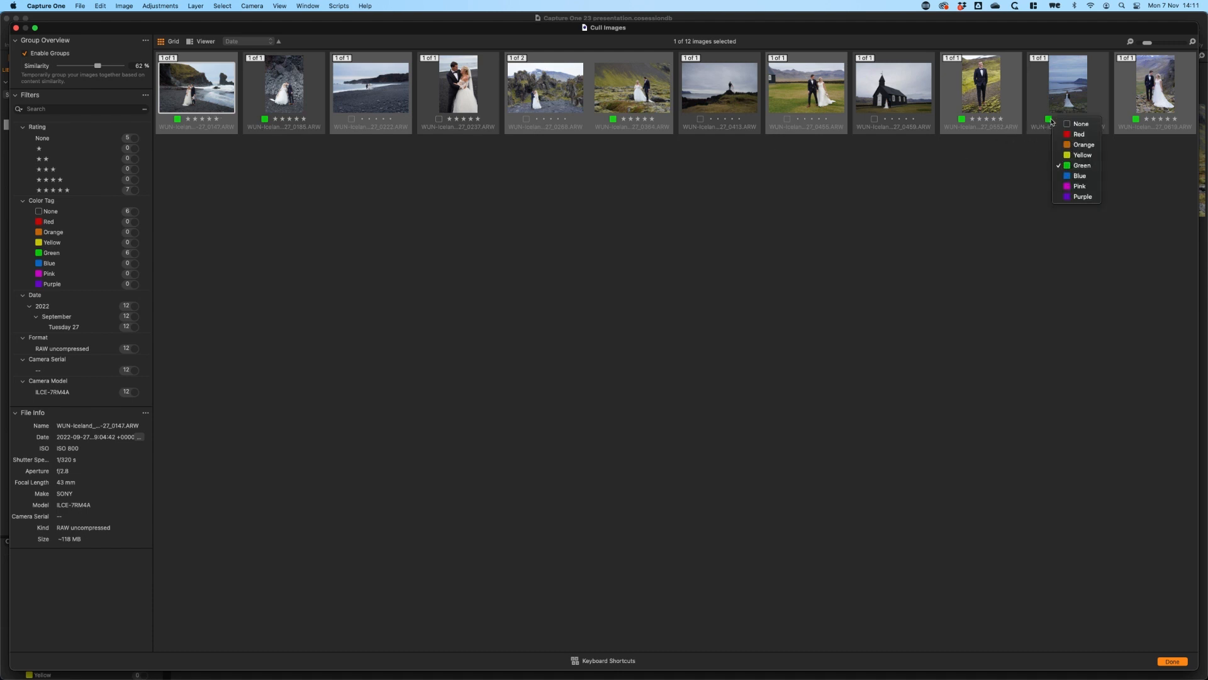
click(994, 124)
click(961, 119)
click(991, 131)
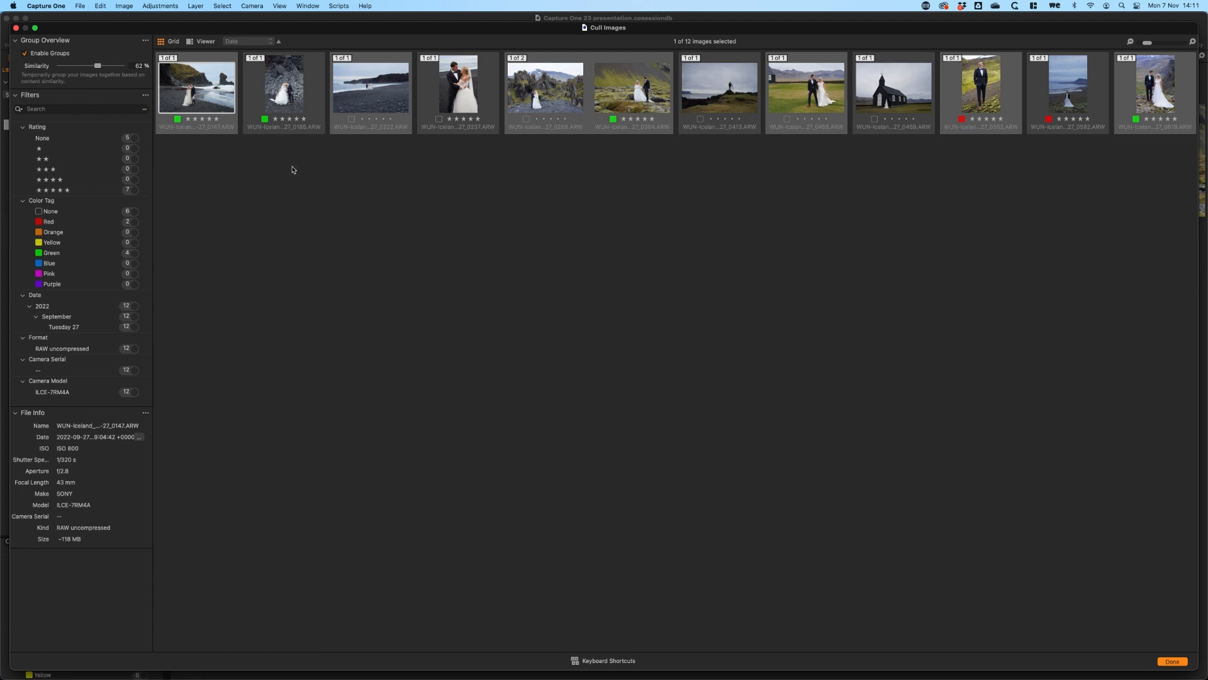
click(263, 119)
click(288, 122)
Filter the images by the Green color tag, switch the filter to Red, and show the filtered images in the single-image viewer
click(134, 253)
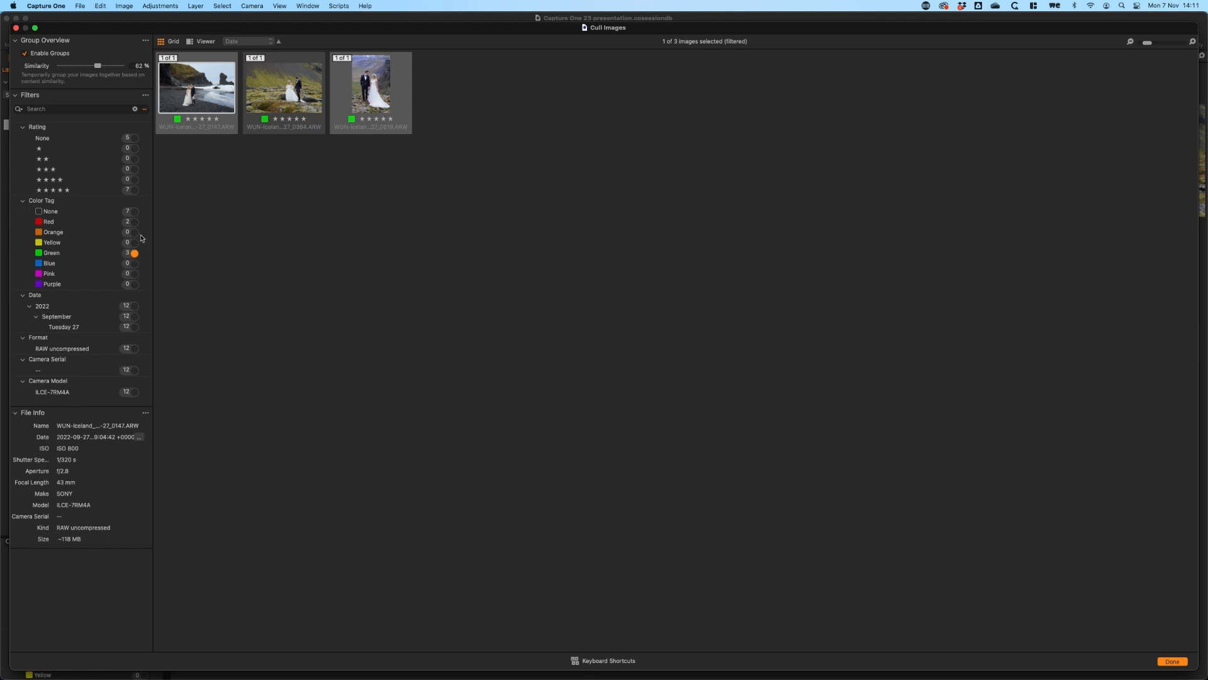
click(134, 224)
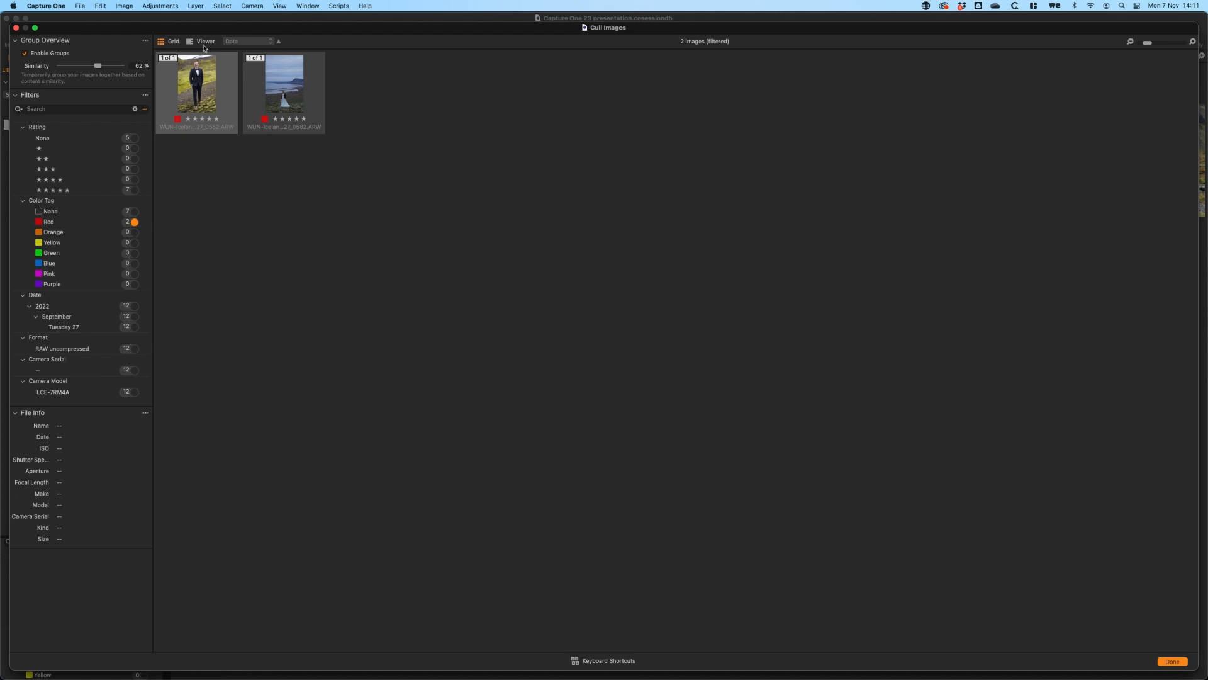
click(205, 43)
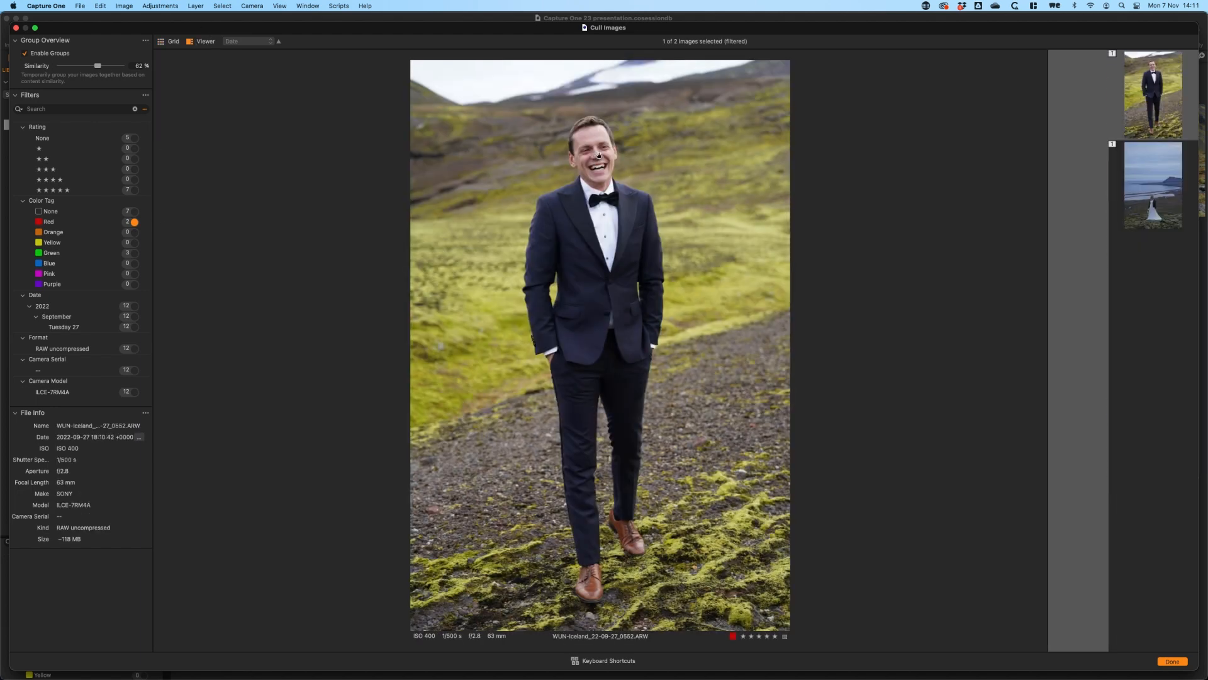
Check the sharpness of the faces in the two red-tagged images at close zoom, returning to the full view after each
click(592, 159)
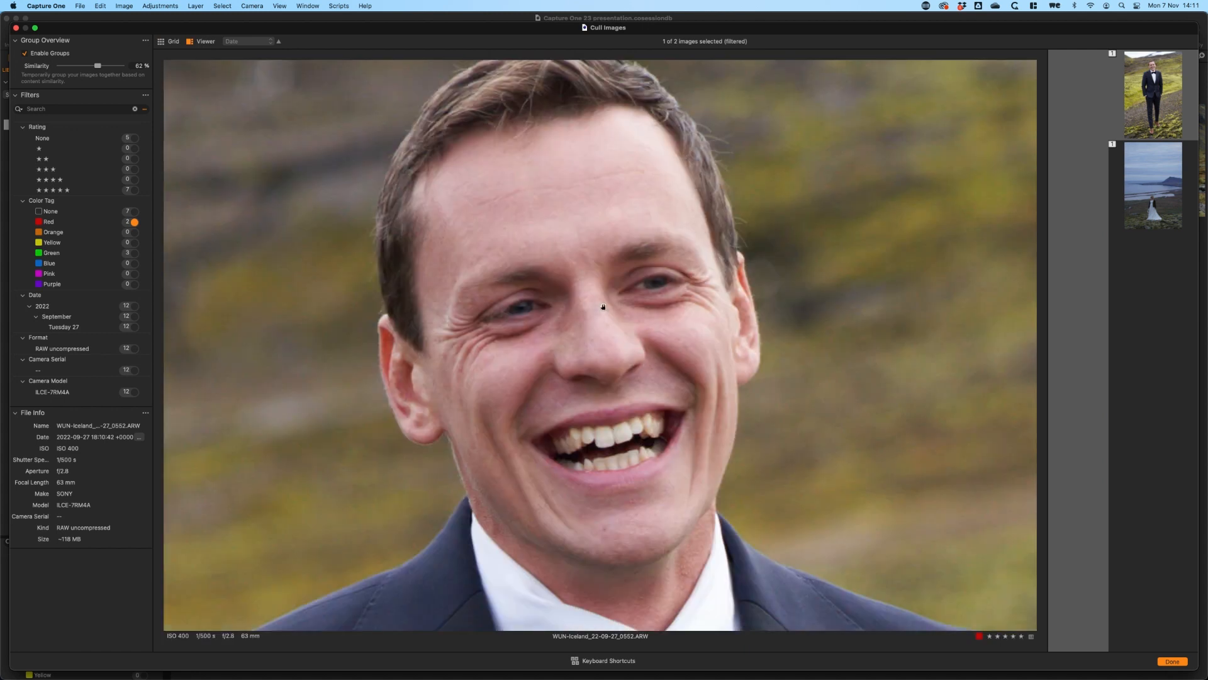
click(698, 257)
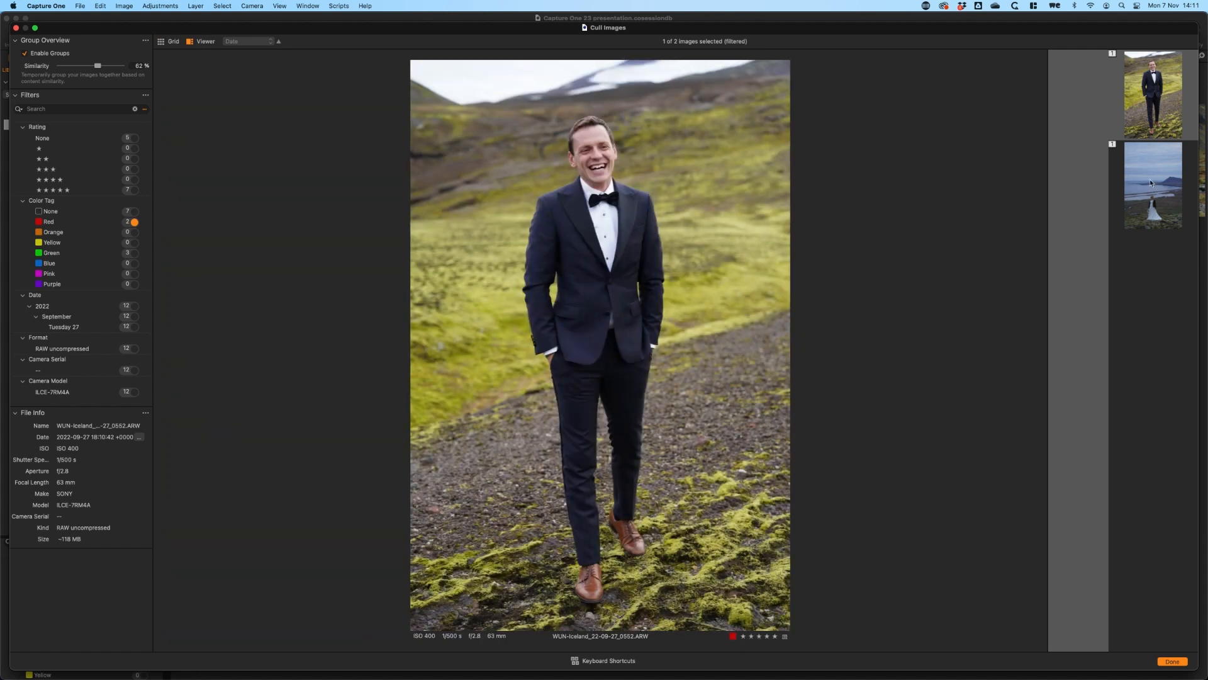
key(Right)
click(587, 452)
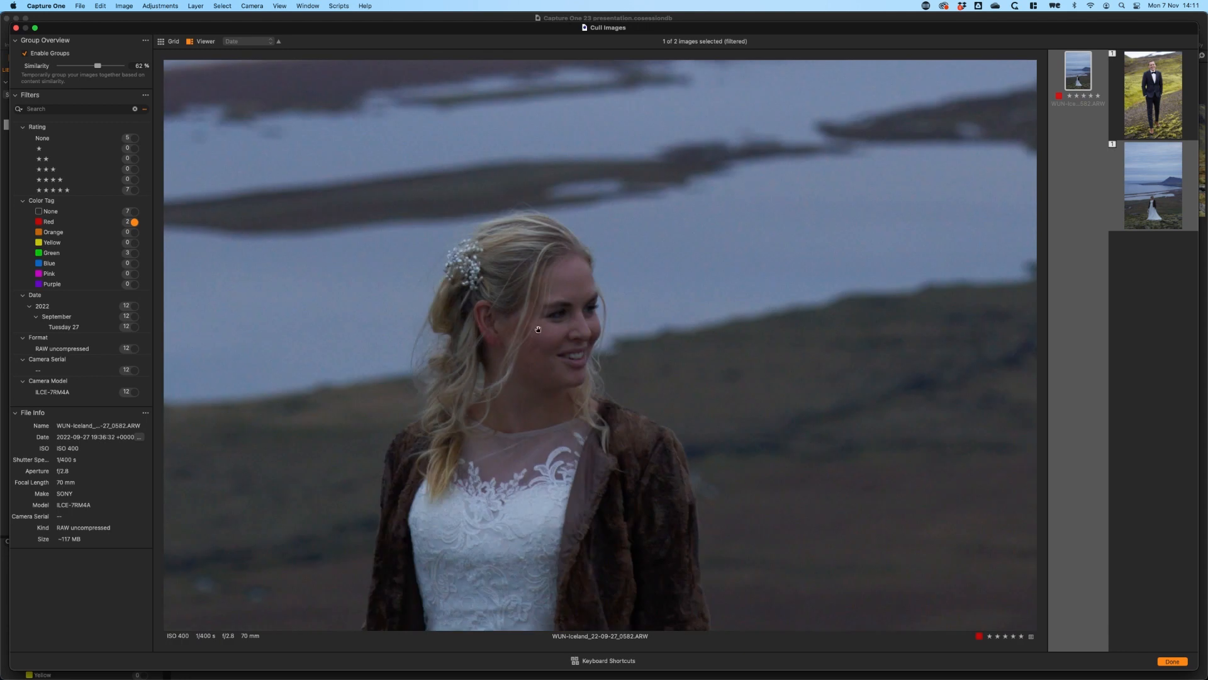
click(570, 329)
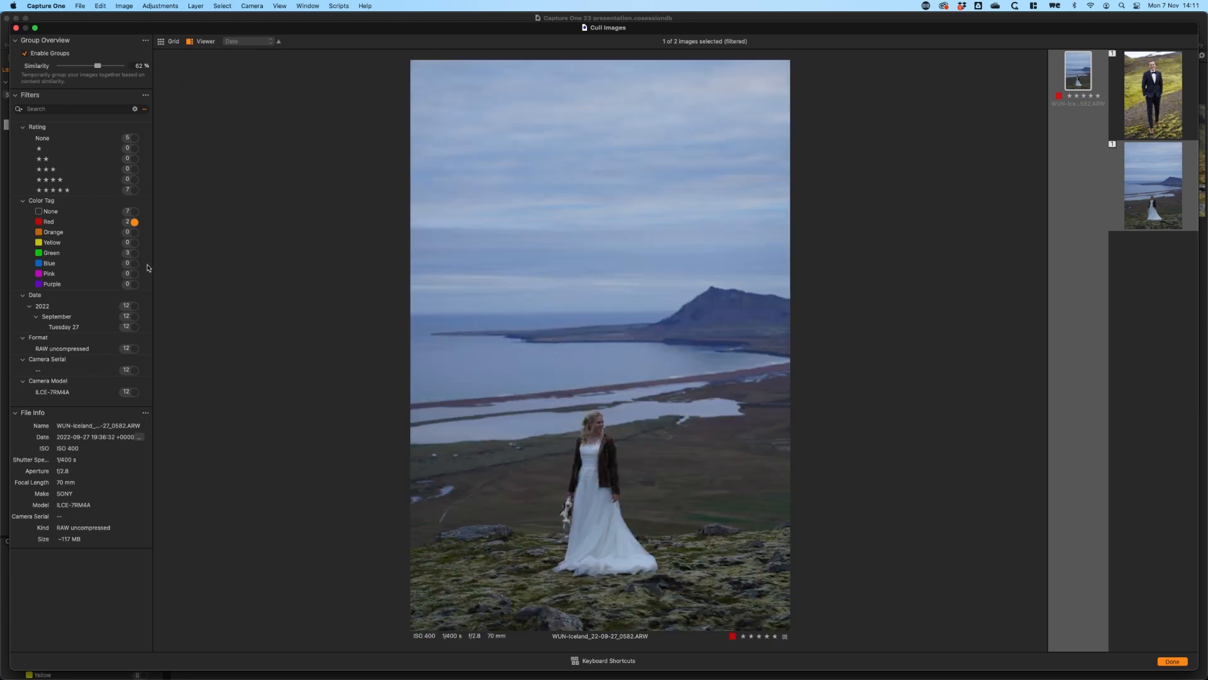
Filter by the Green color tag and examine the couple's faces in the three tagged images at close zoom
click(134, 252)
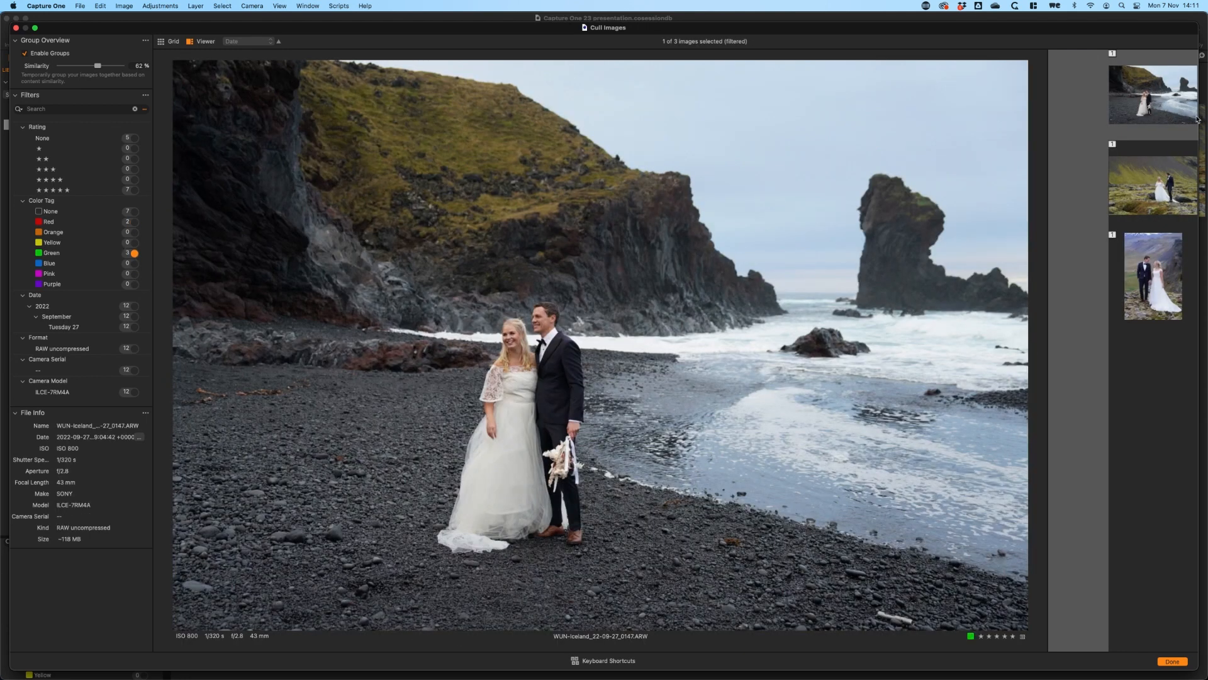
click(514, 348)
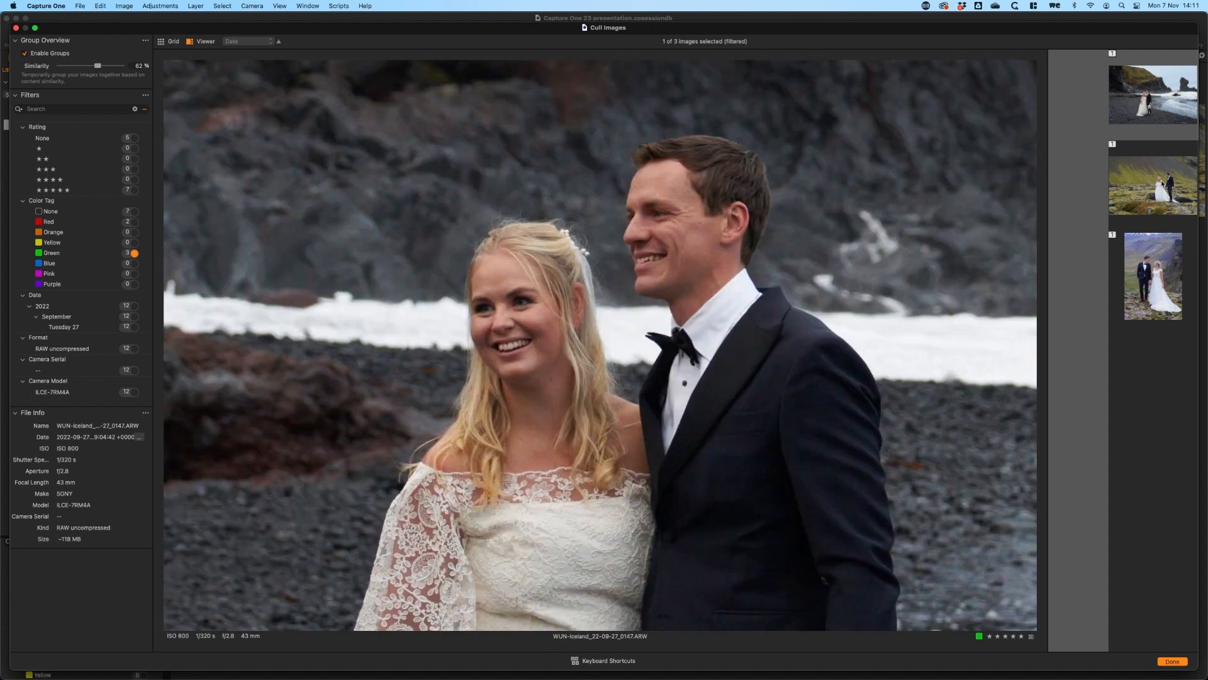
click(1128, 200)
double_click(554, 295)
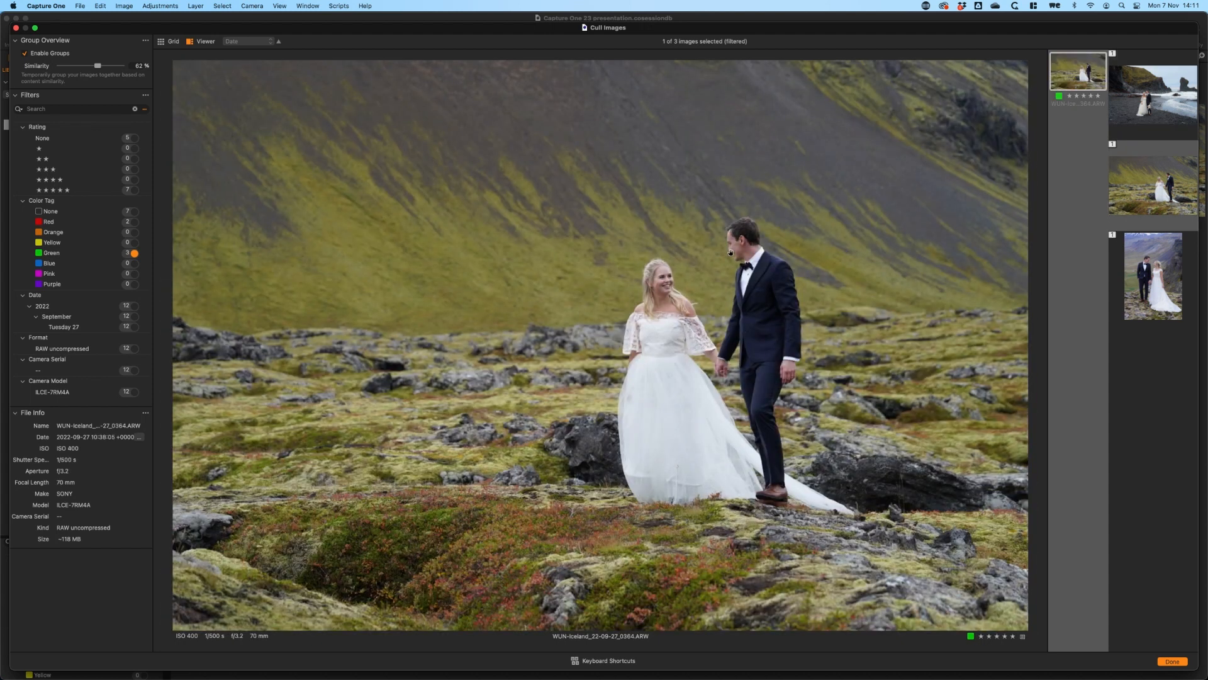
double_click(729, 250)
drag(523, 356, 700, 297)
key(Right)
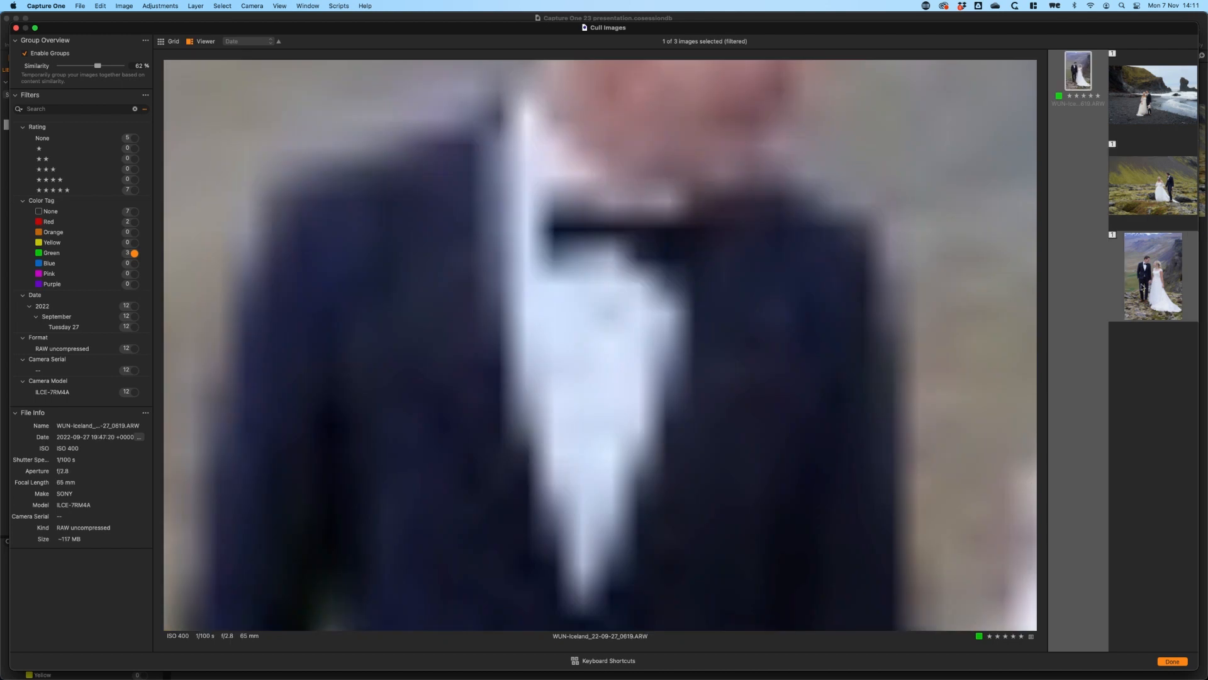
drag(734, 147, 610, 383)
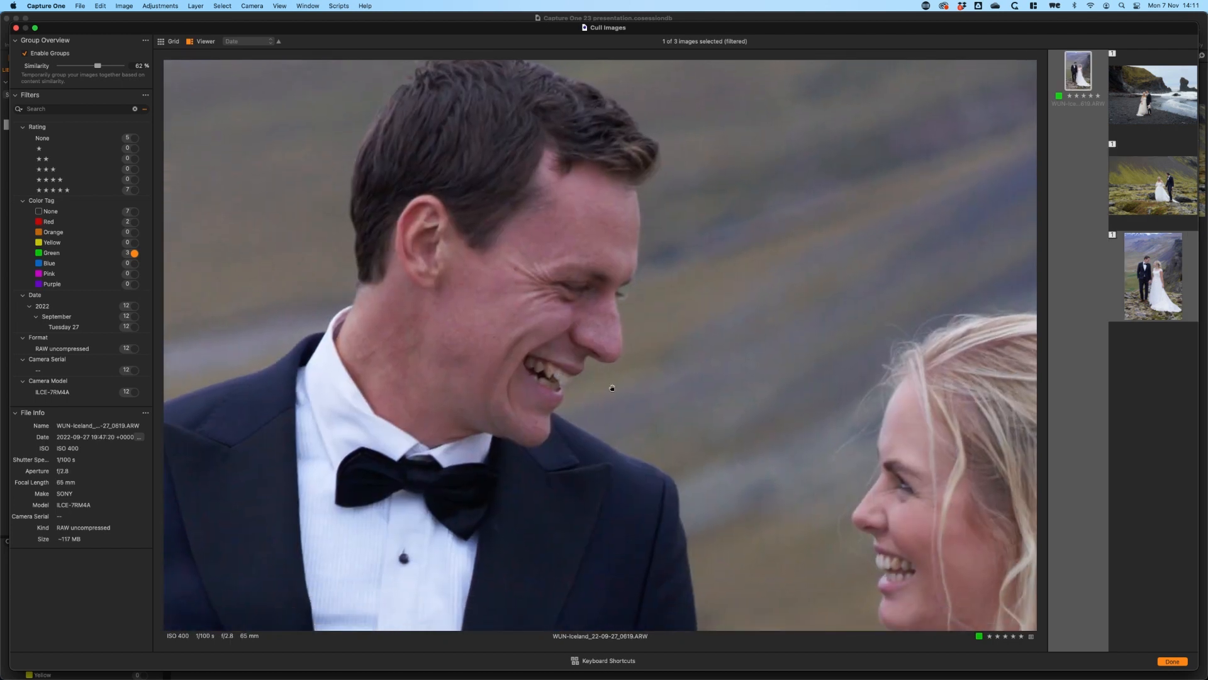
double_click(610, 387)
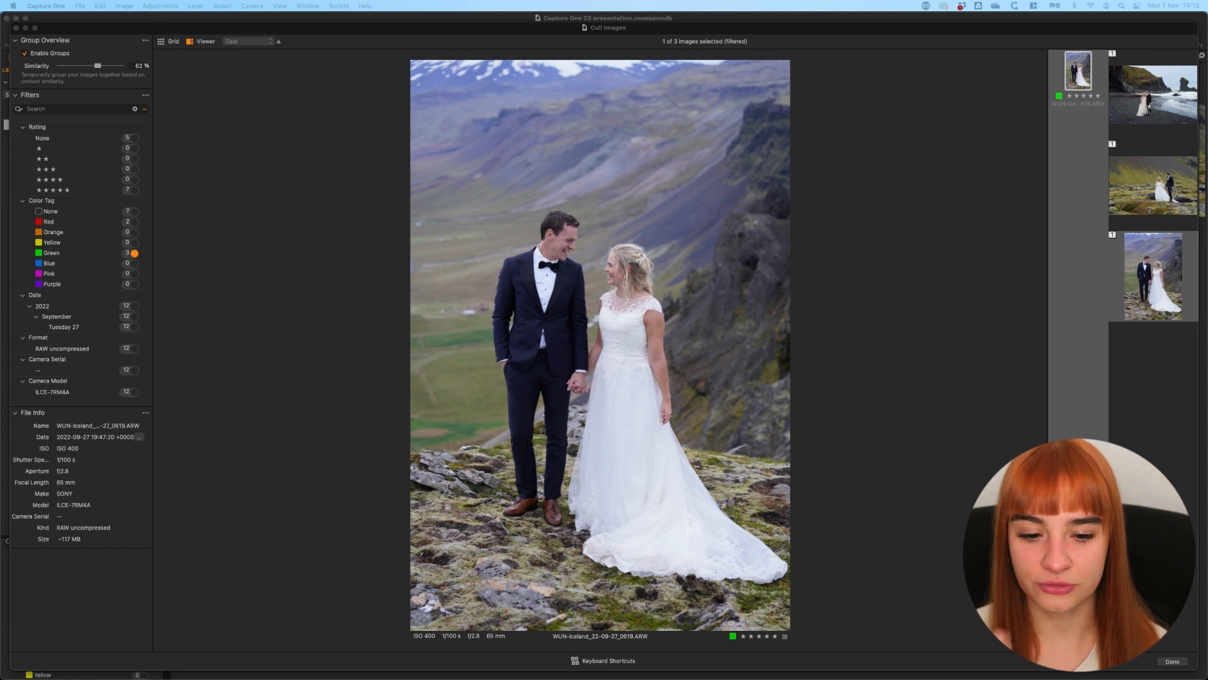
Finish culling and open WUN-Iceland_22-09-27_0364.ARW, the couple on the mossy lava field, in the main viewer
click(1173, 661)
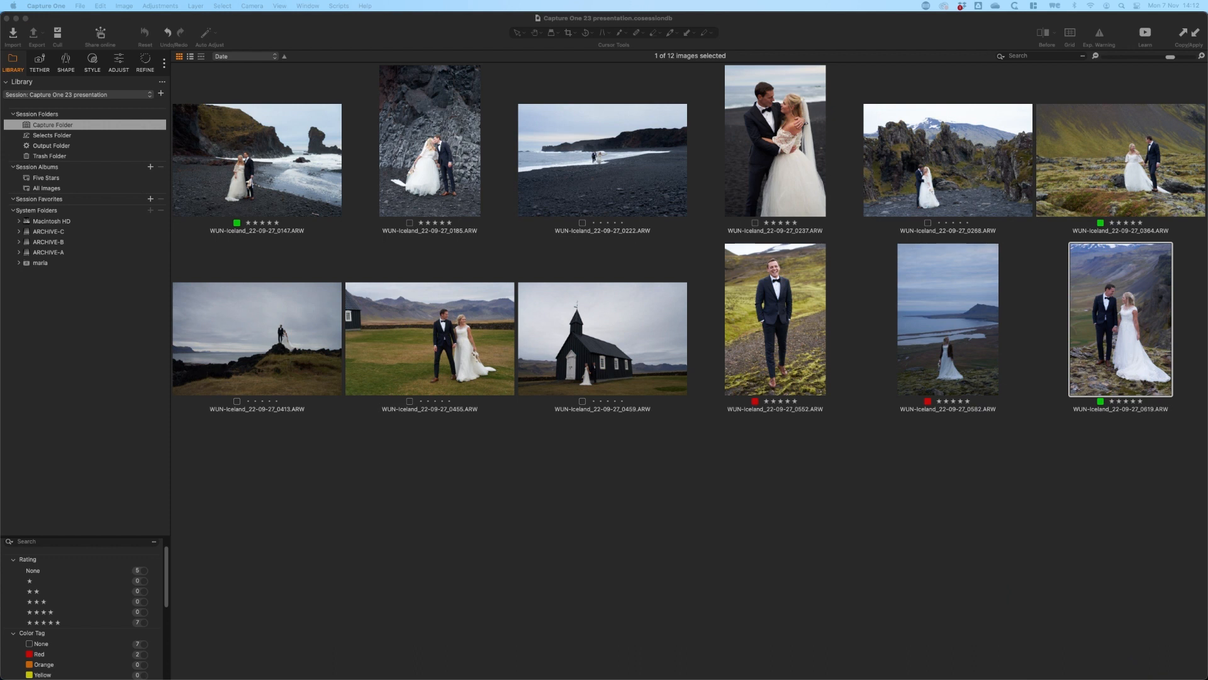
click(1126, 161)
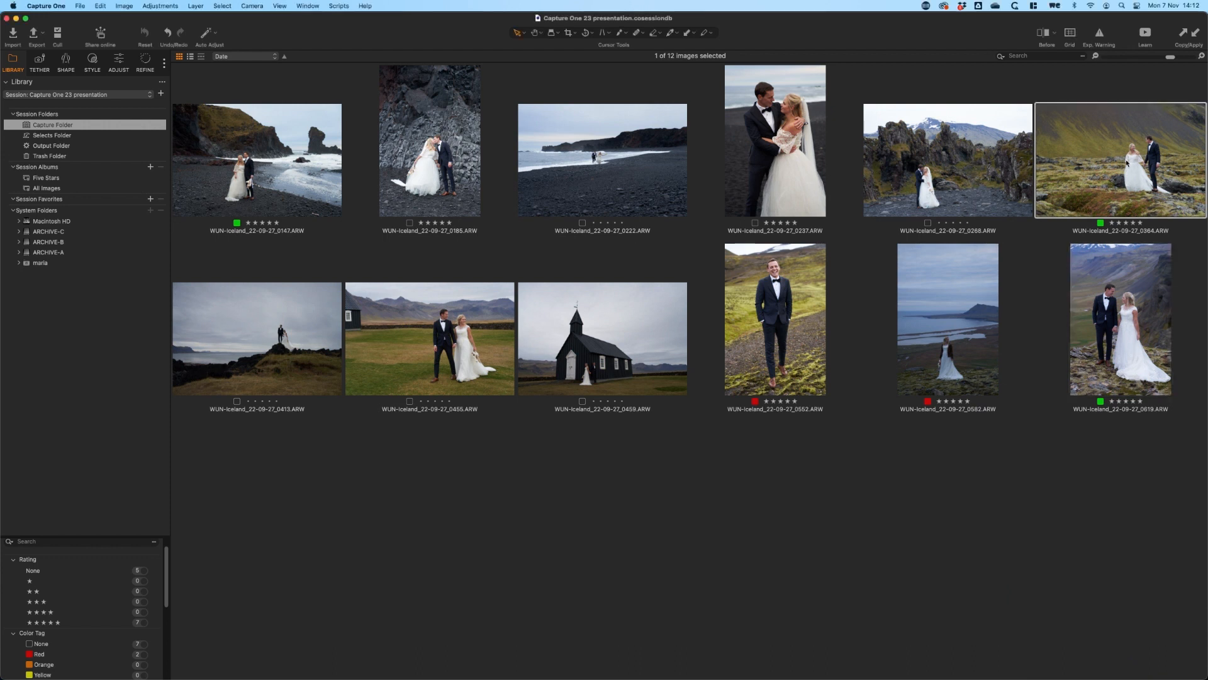
double_click(1111, 165)
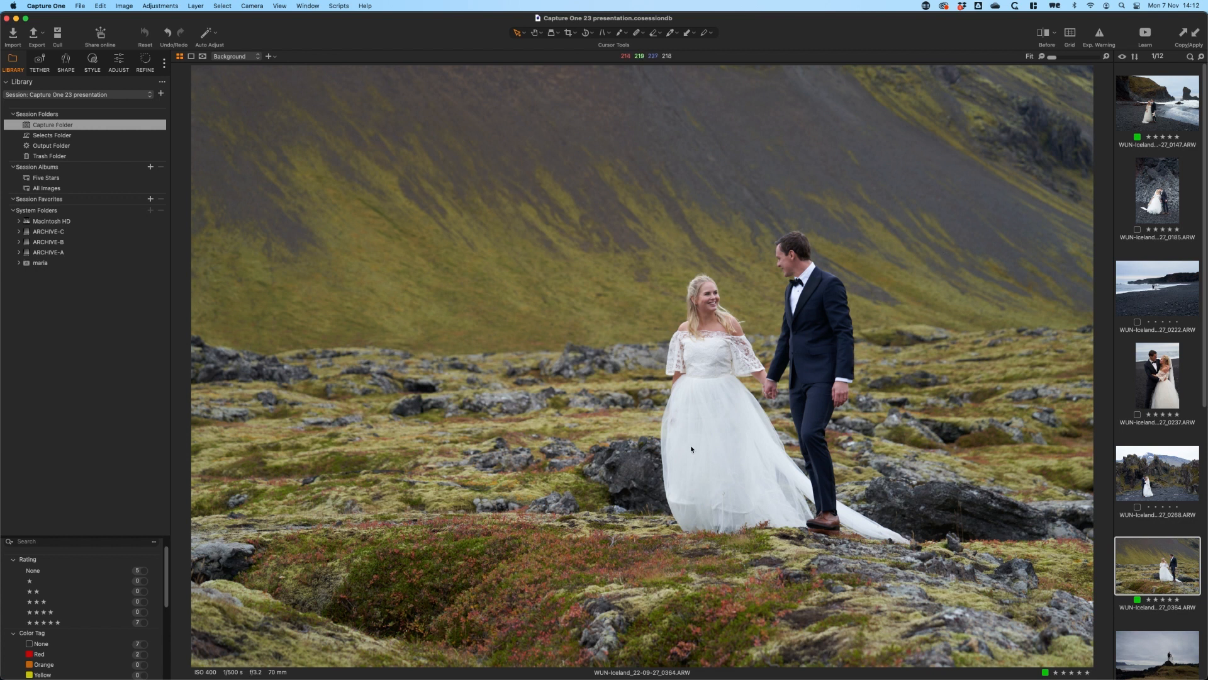
Show the adjustment tools and set the Exposure of the mossy lava field image to 0.21
click(120, 63)
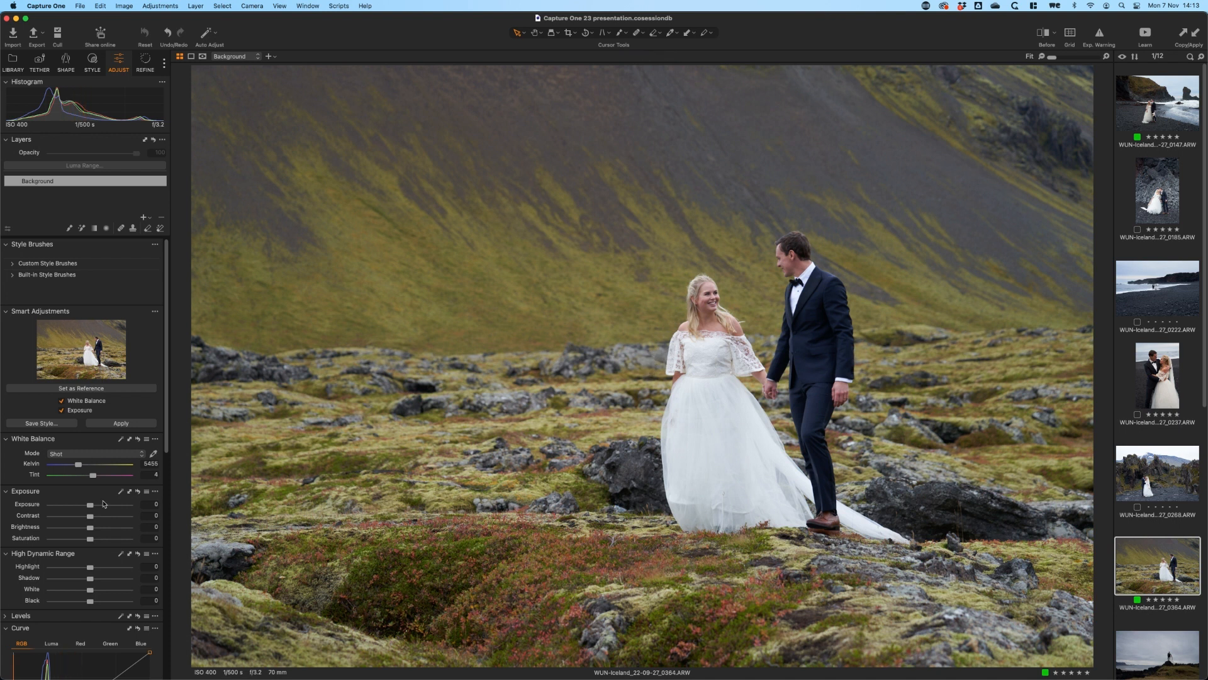
drag(90, 506, 93, 506)
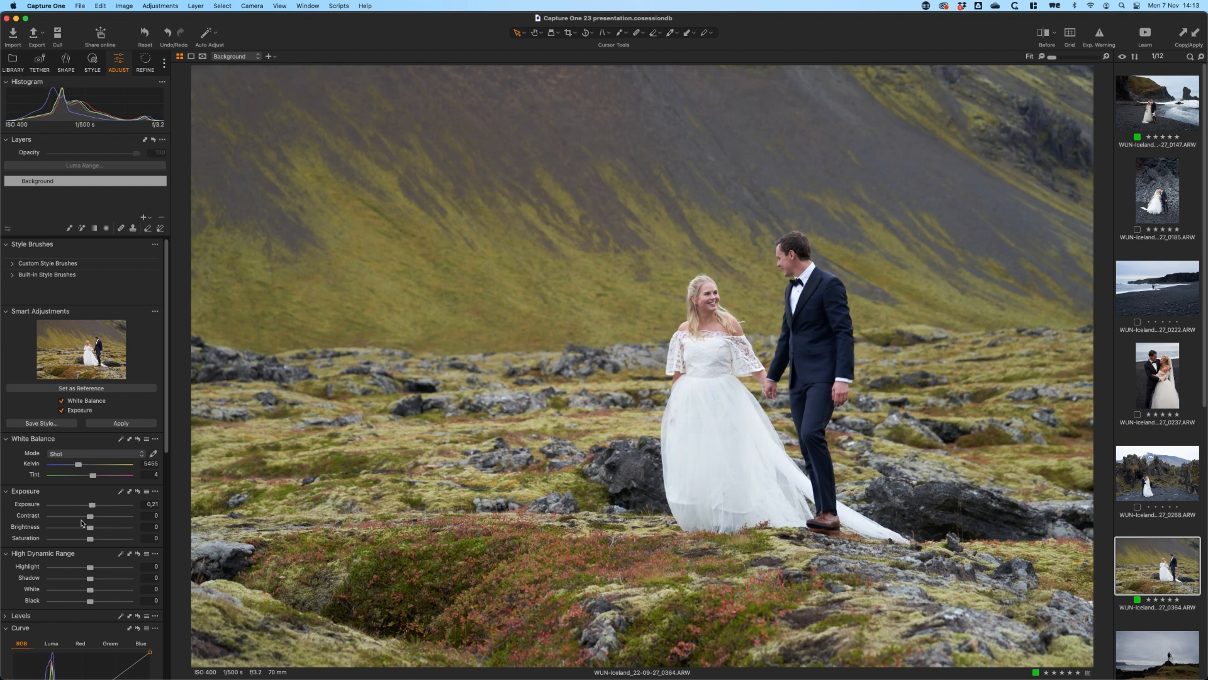
Warm the mossy lava field image's white balance to 6089 Kelvin and 3.3 Tint, and copy its adjustments to all images
mouse_move(78, 463)
mouse_down()
mouse_move(92, 476)
mouse_move(82, 463)
mouse_up()
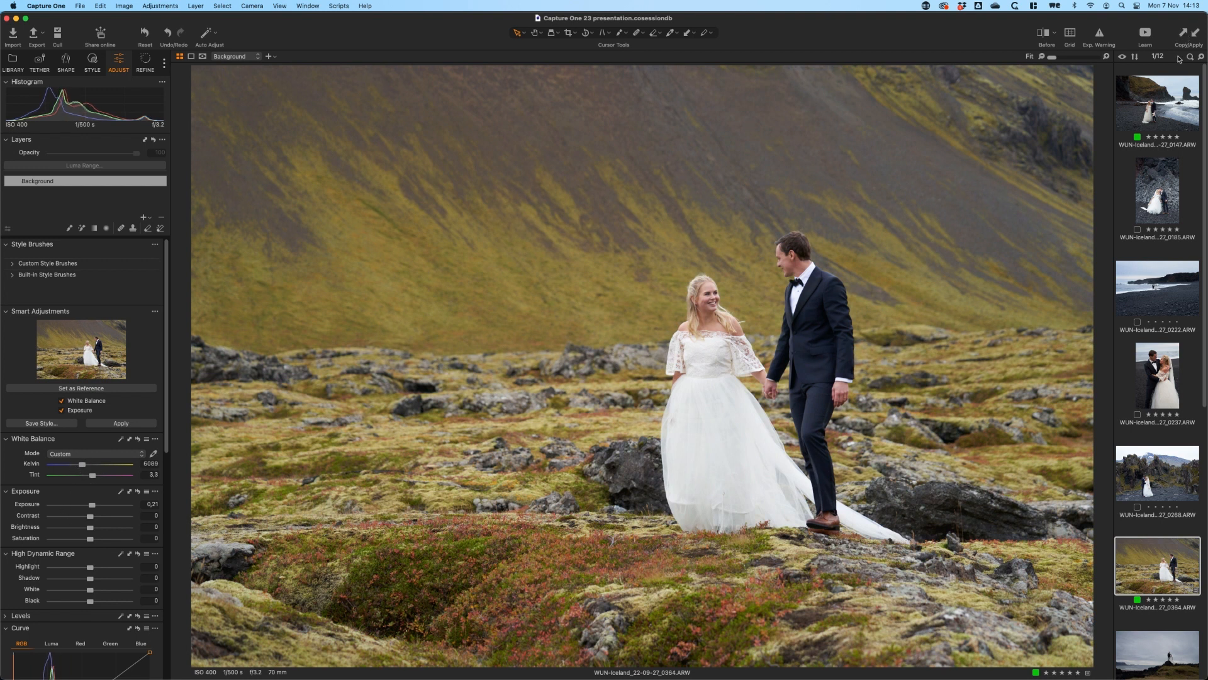
key(super+a)
click(1197, 34)
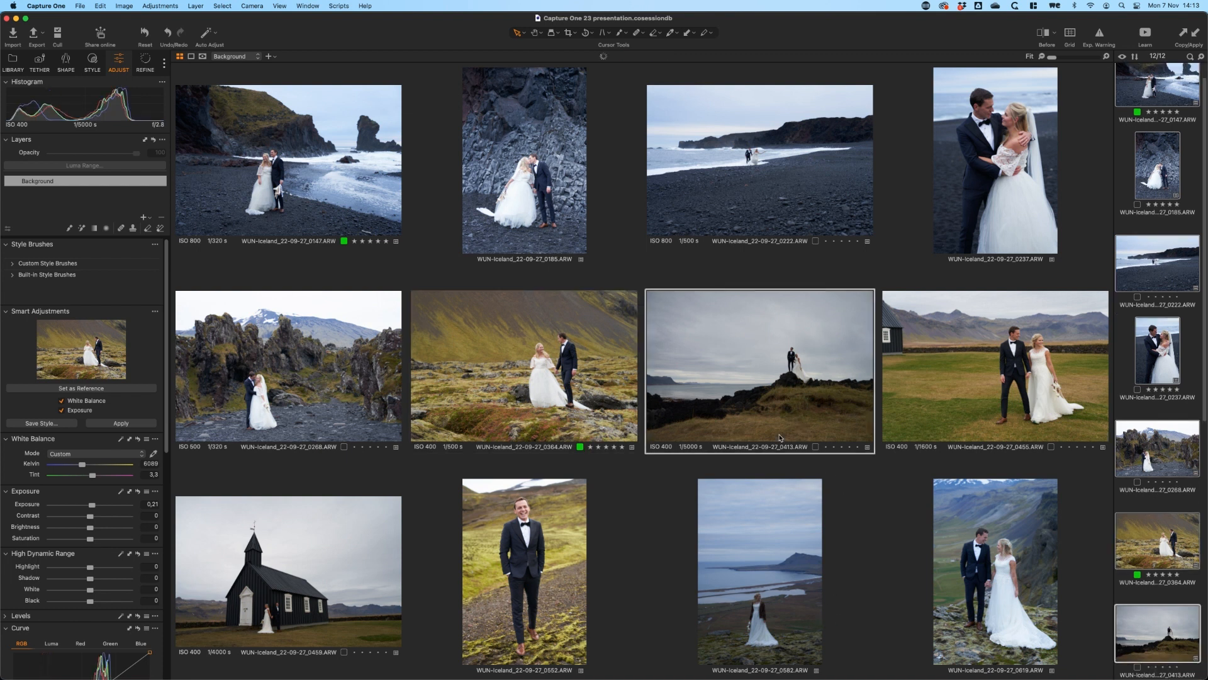
key(alt+super+v)
key(alt+super+v)
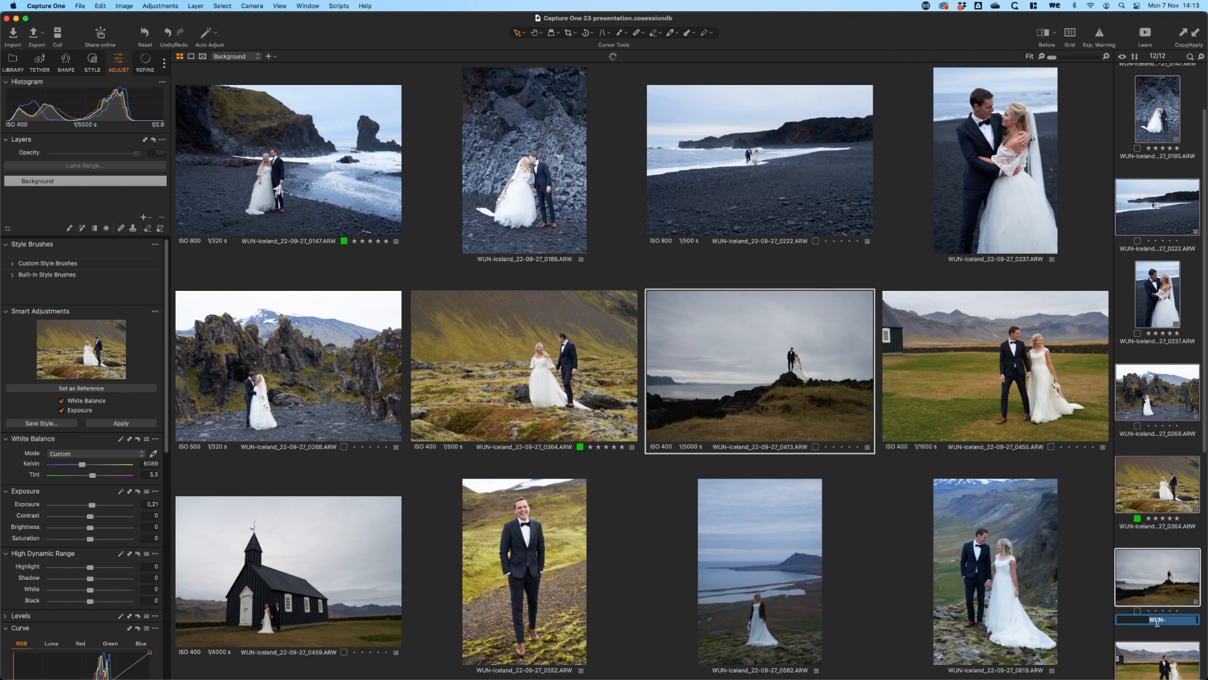
Check the copied adjustments on WUN-Iceland_22-09-27_0413.ARW and WUN-Iceland_22-09-27_0582.ARW in the main viewer
click(1164, 601)
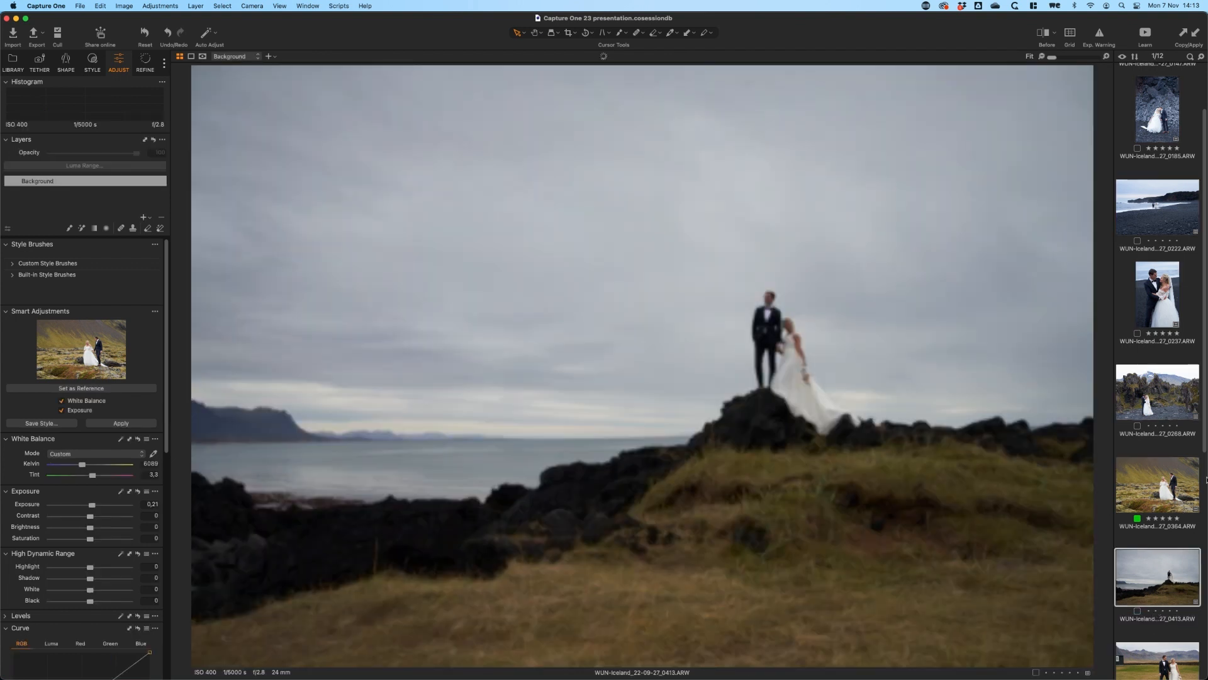
scroll(1199, 554, down, 5)
click(1174, 601)
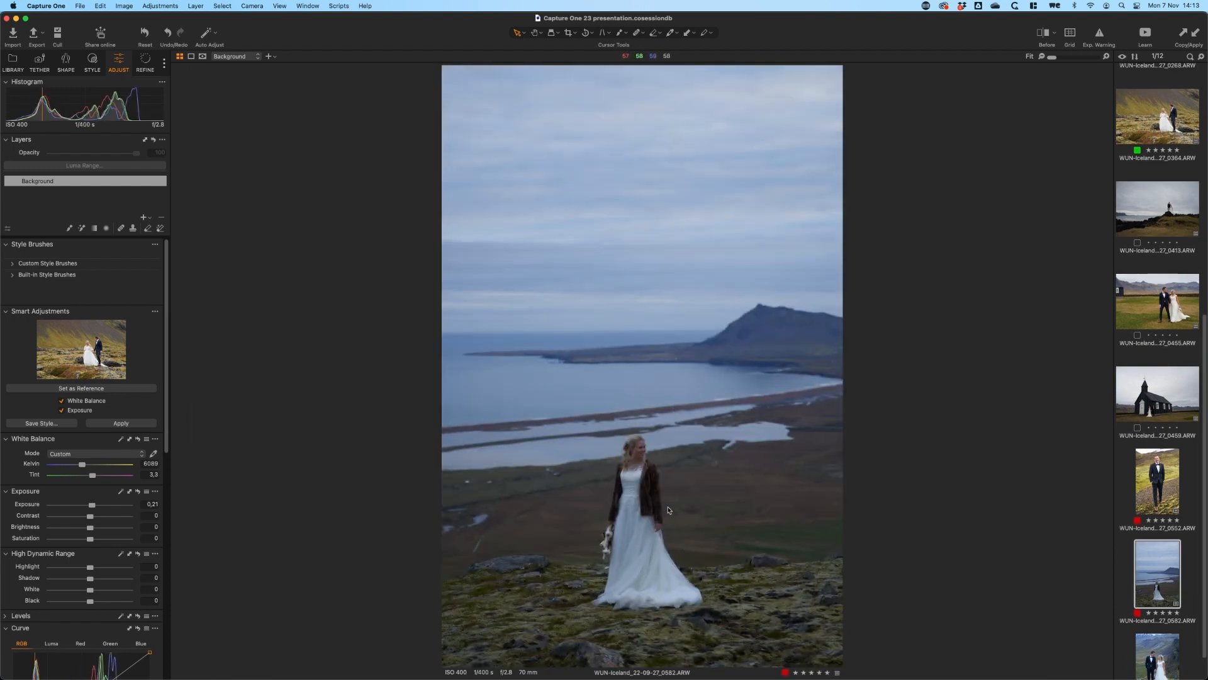
Return to the mossy lava field image and reset the adjustments of all images in the session
click(1162, 131)
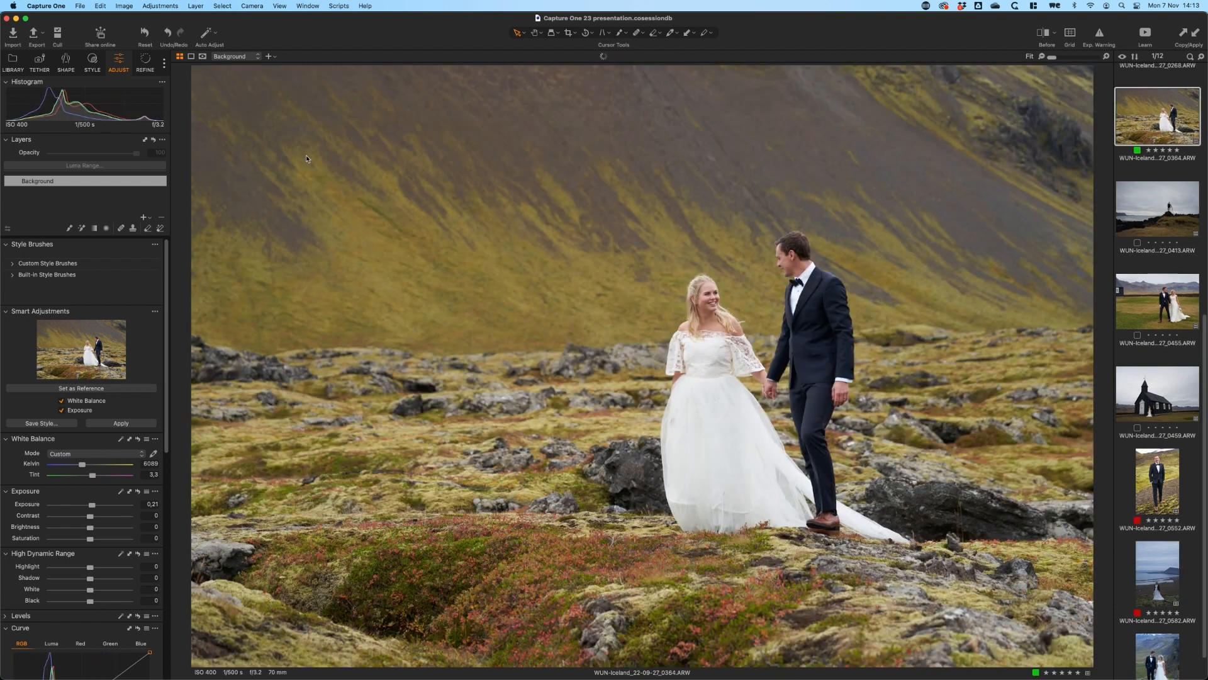
key(super+a)
click(145, 35)
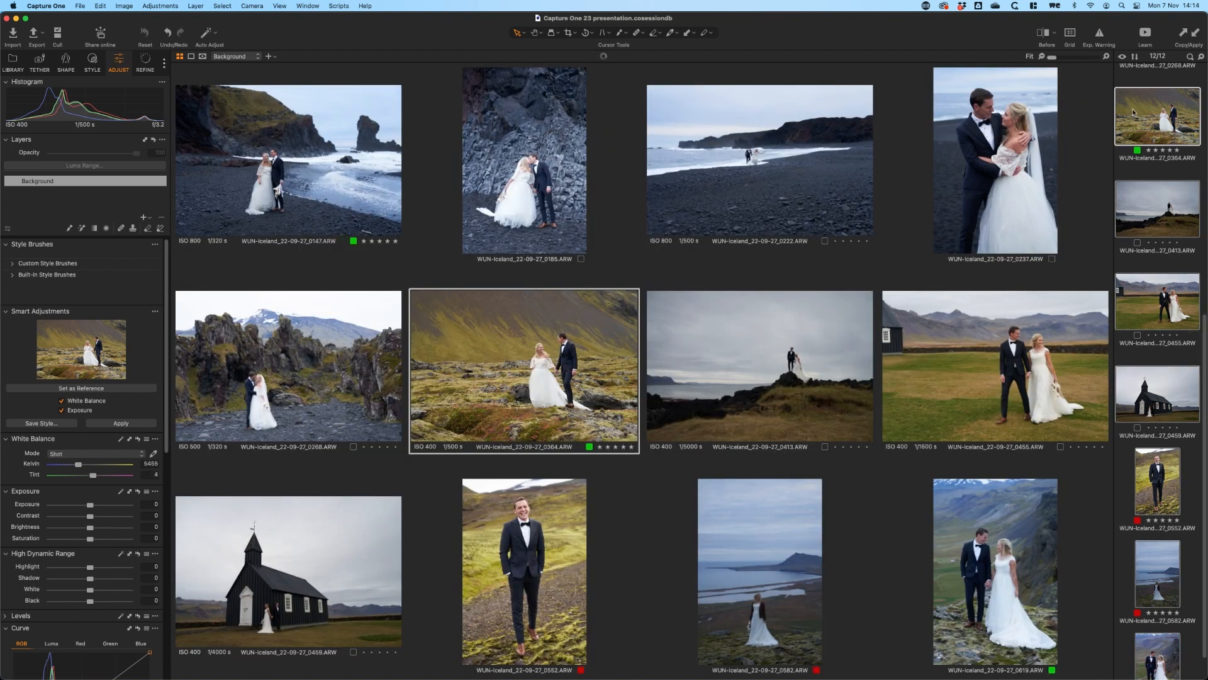
Open the mossy lava field image alone and set Exposure to 0.15, Kelvin to 5820 and Tint to 2.9
click(1164, 129)
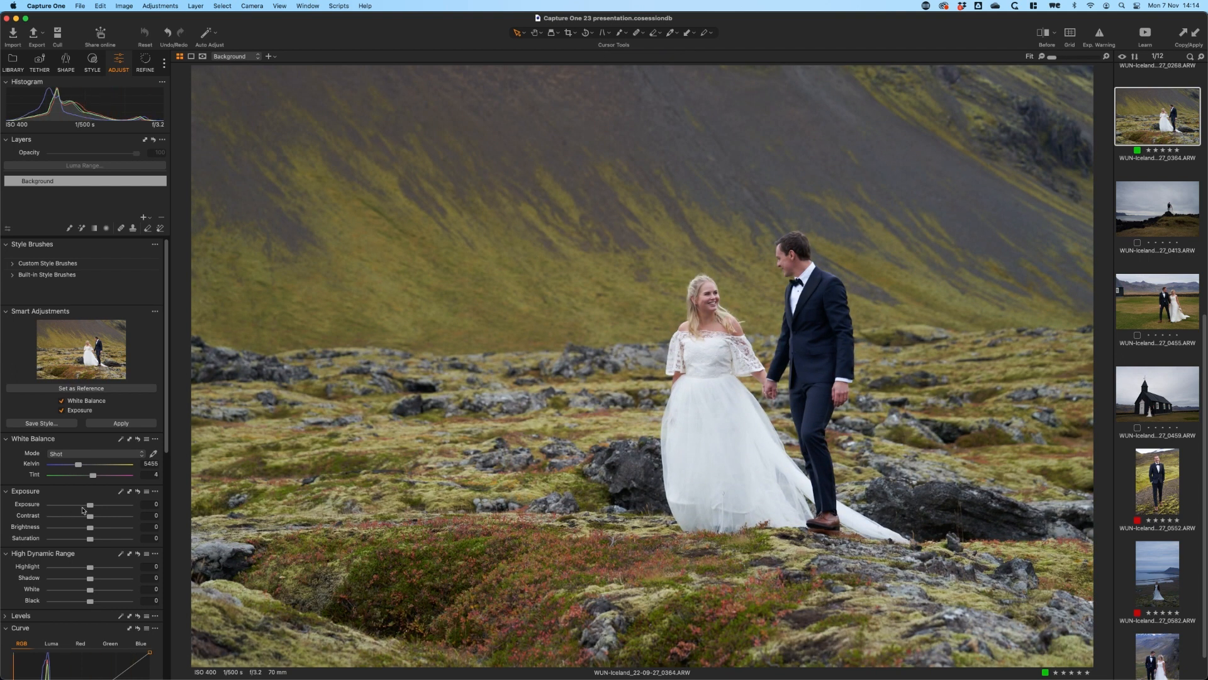
drag(90, 504, 92, 504)
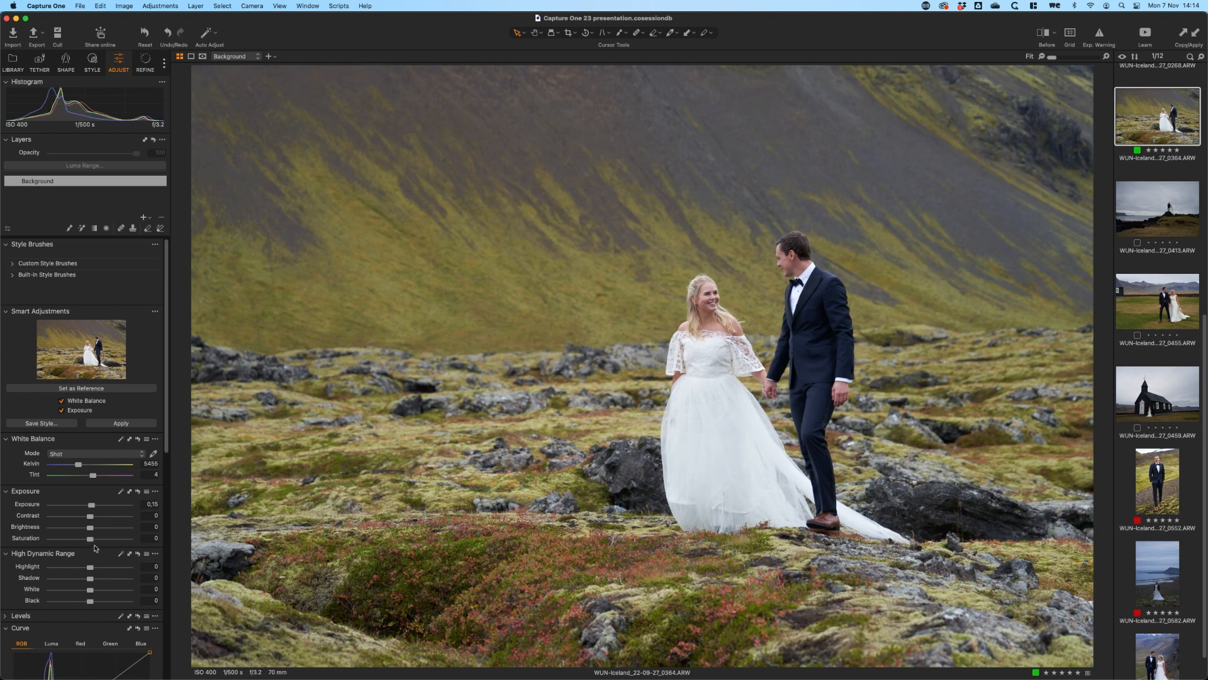
drag(78, 464, 91, 480)
scroll(149, 473, up, 3)
Set the mossy lava field image as the Smart Adjustments reference and apply its White Balance and Exposure to all images
click(90, 390)
key(super+a)
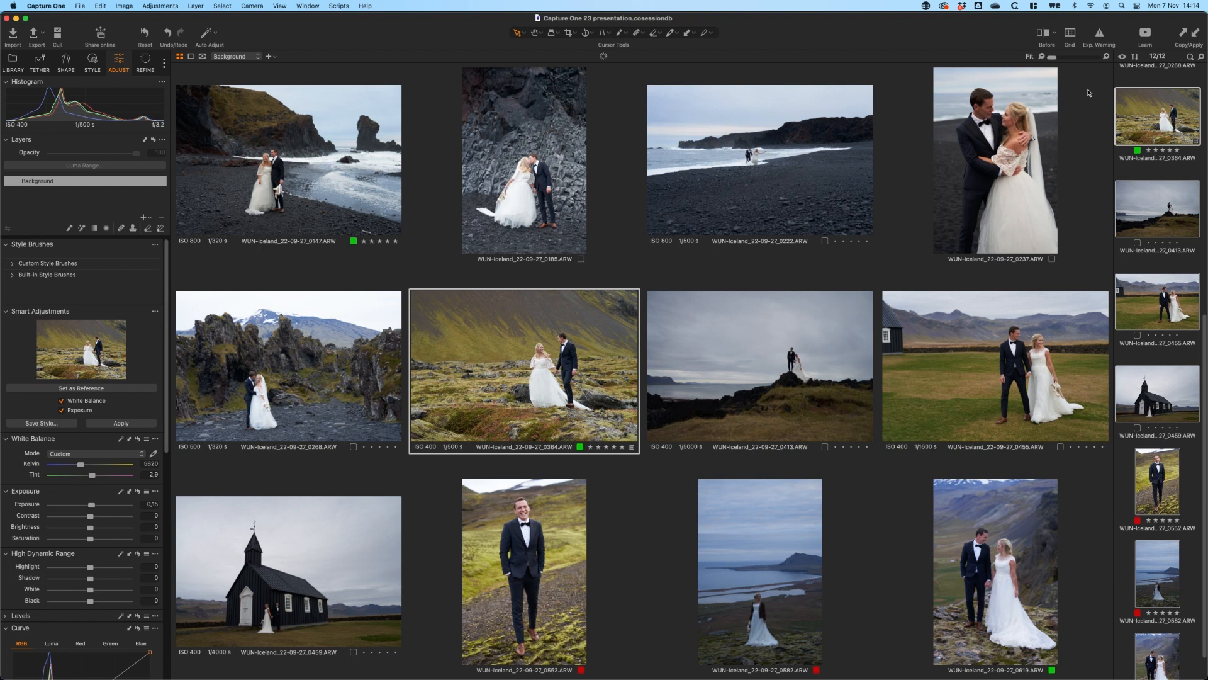
click(133, 426)
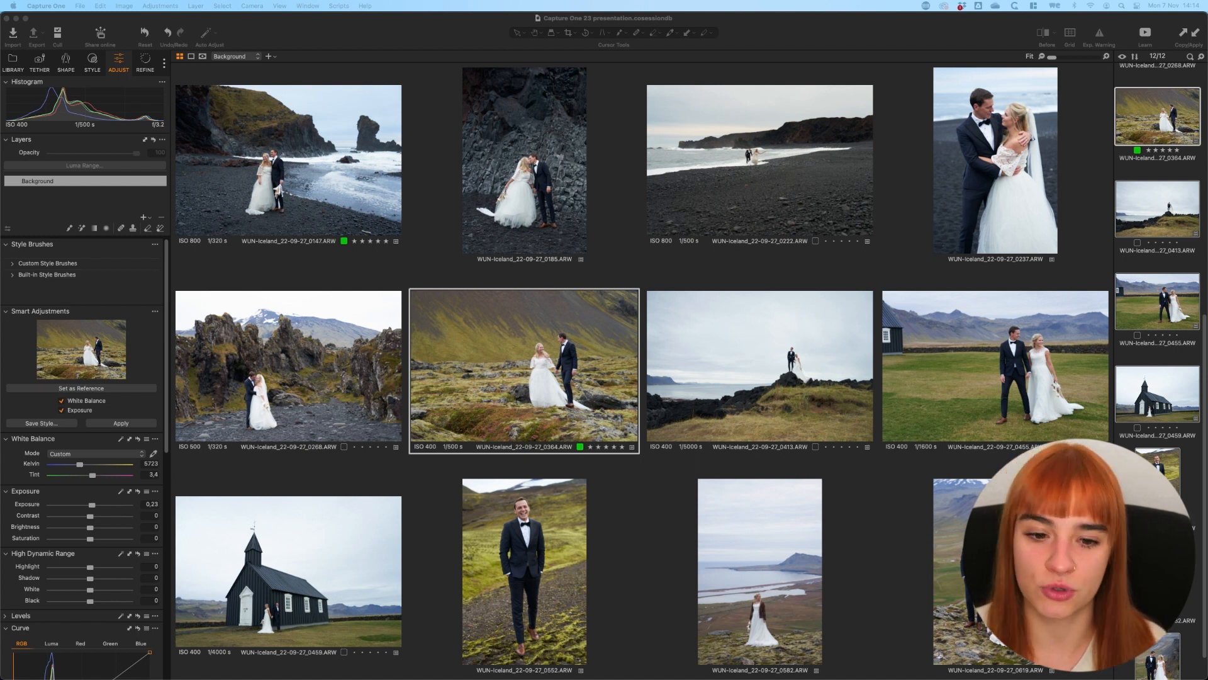
Check the smart-adjusted images 0582 and 0413, comparing 0413 before and after with the split-view slider
scroll(1158, 371, down, 2)
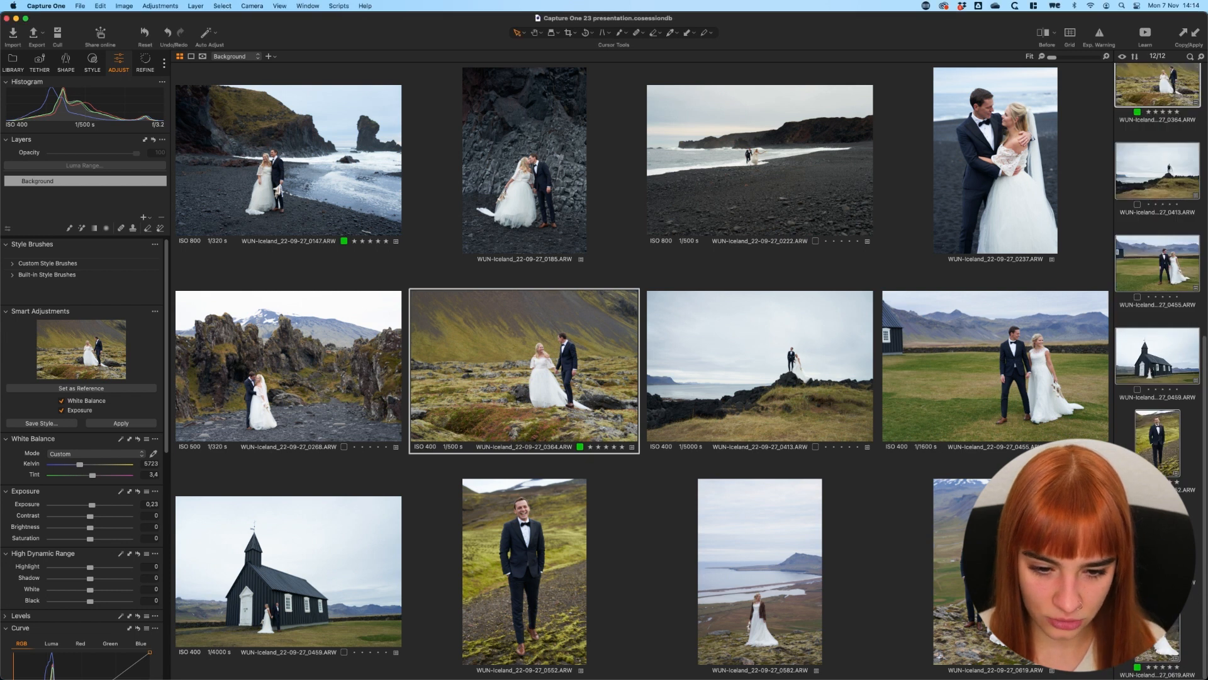
click(1157, 536)
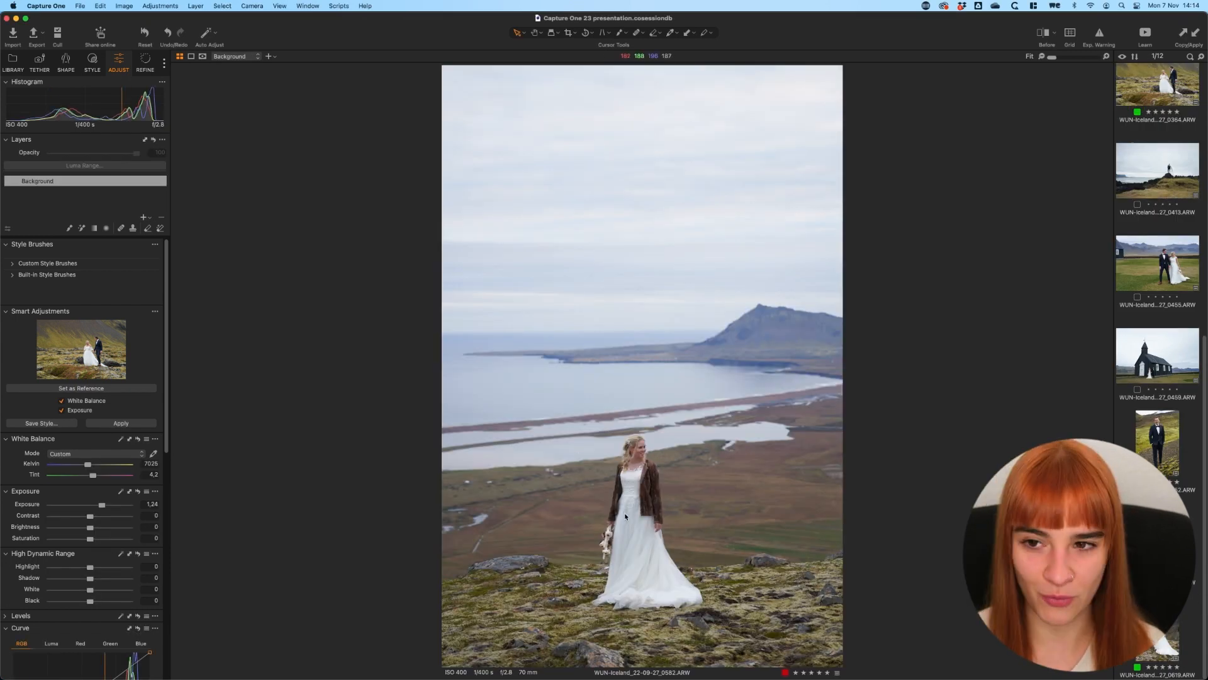
scroll(1157, 371, up, 4)
click(1158, 256)
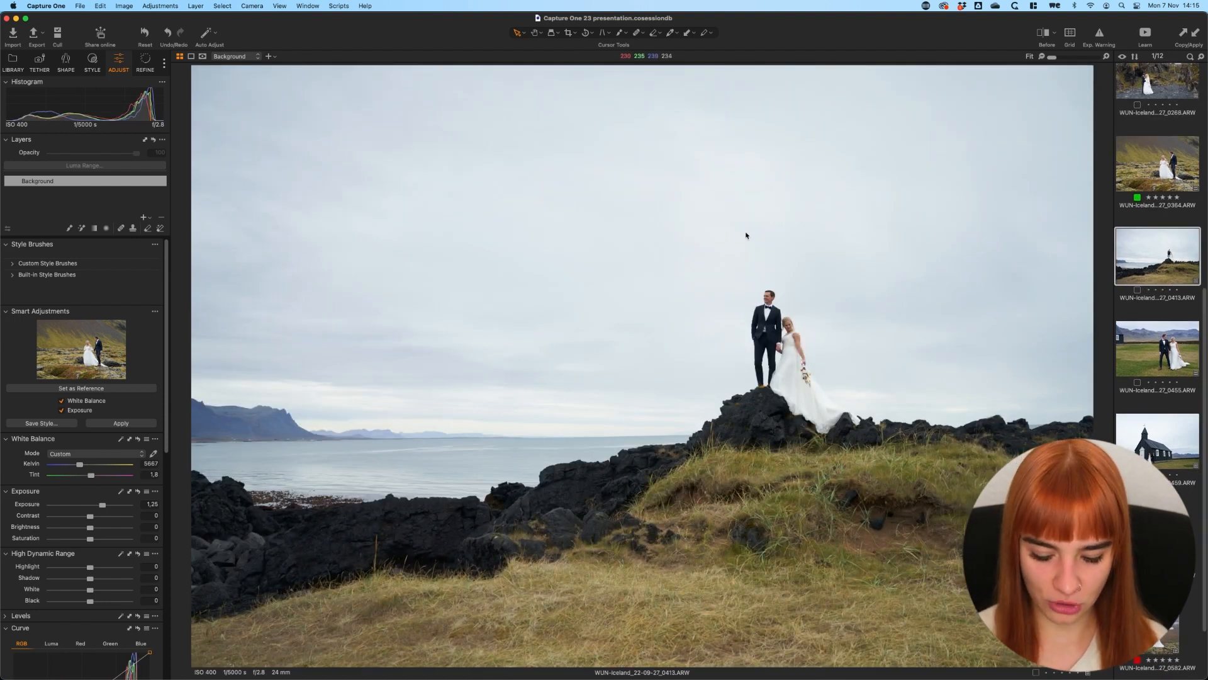
key(y)
drag(640, 365, 167, 369)
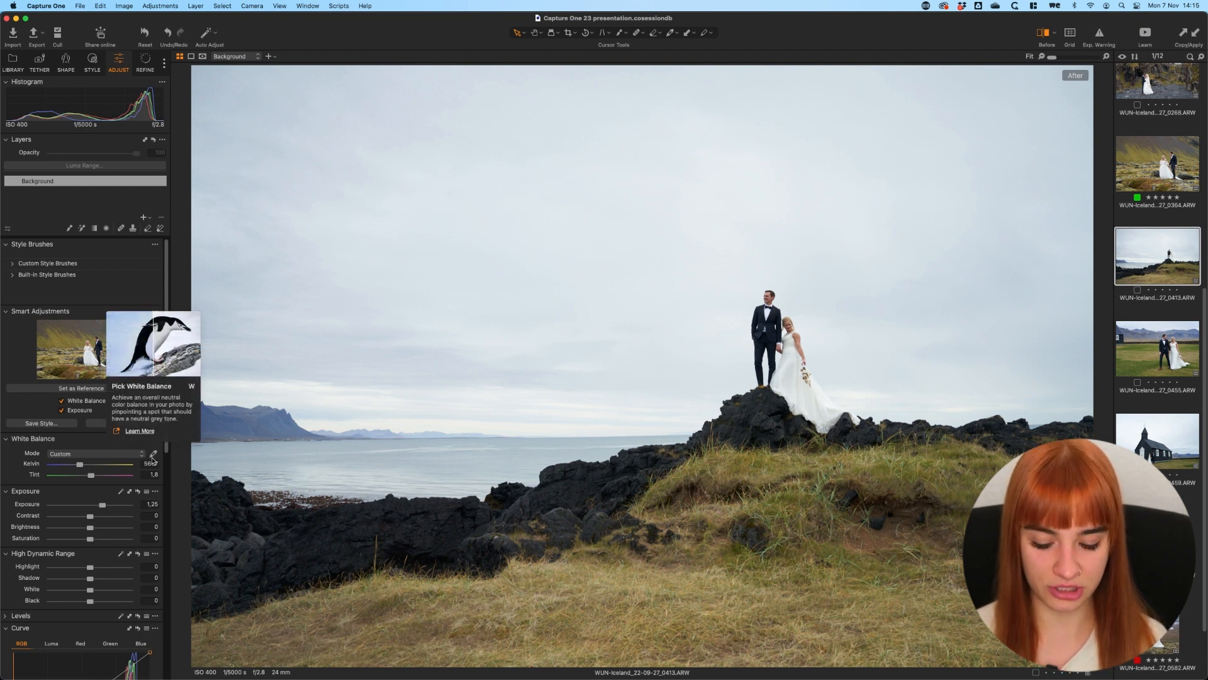
click(153, 458)
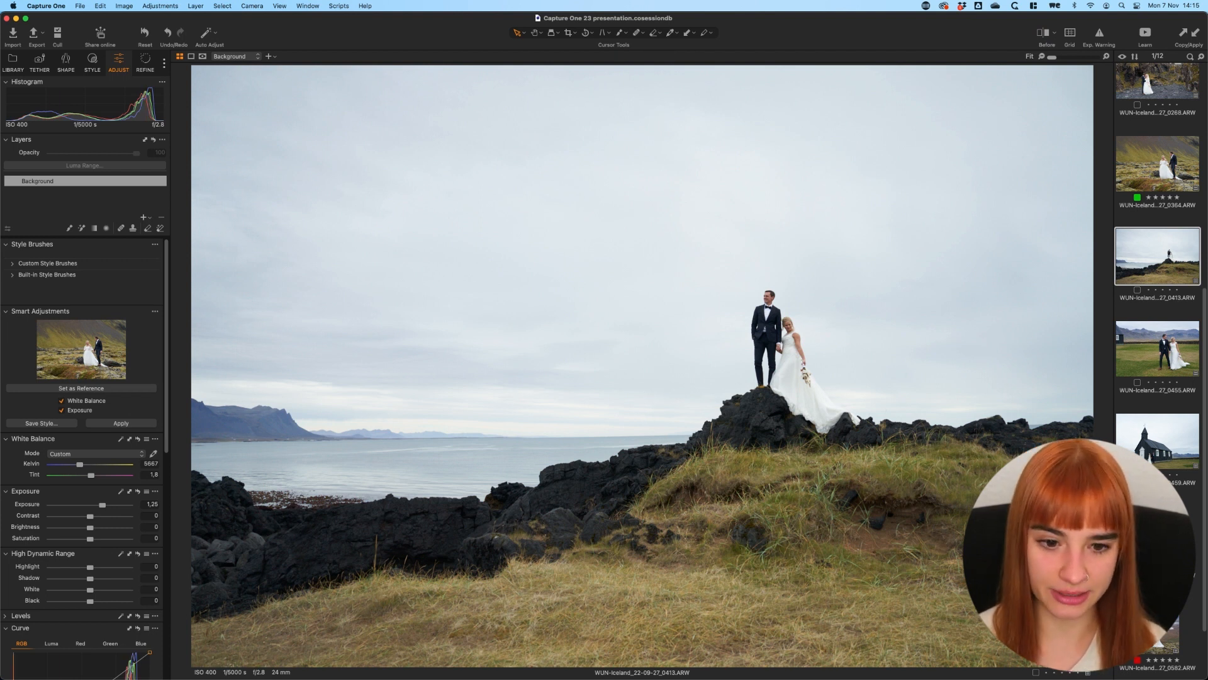
Review the smart-adjusted images one by one, from the black church image back to the couple kissing at the rock wall
click(1157, 533)
click(1152, 452)
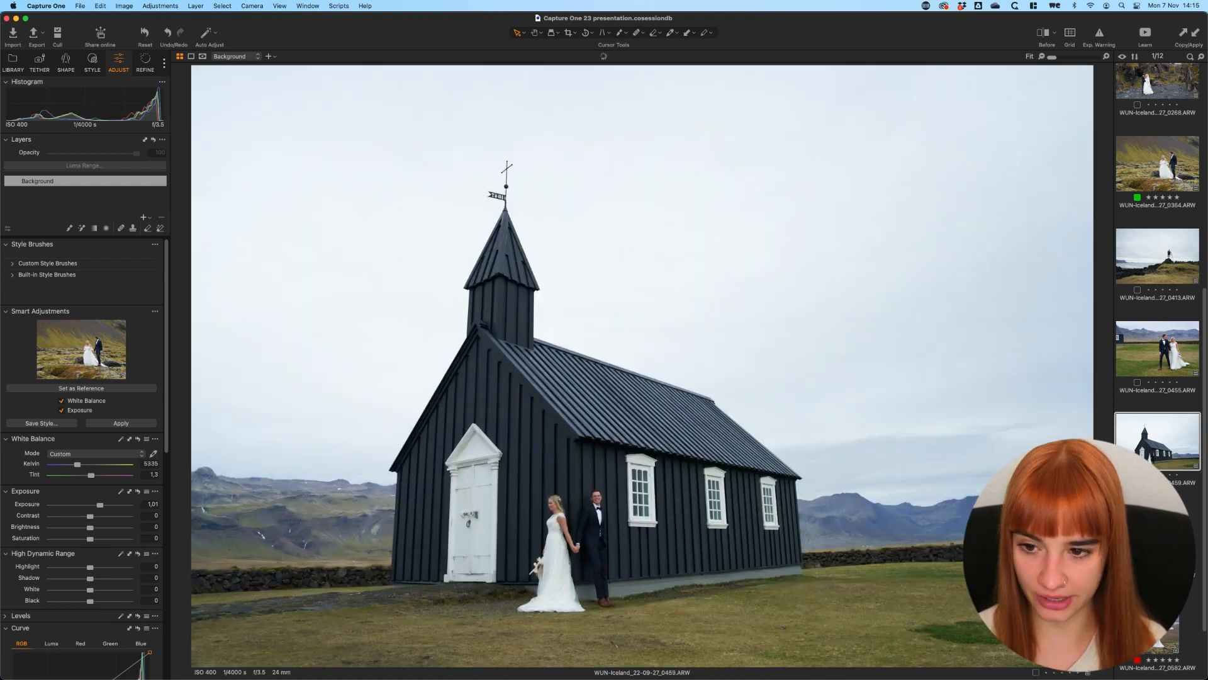
key(Left)
key(Left)
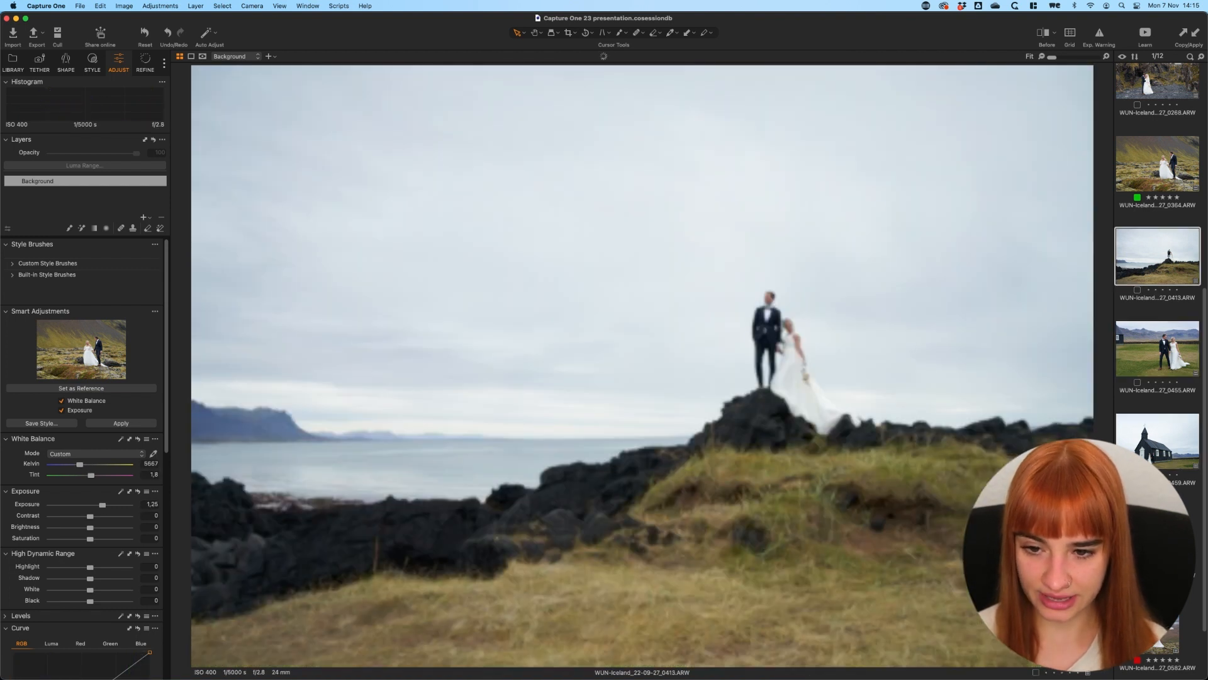
key(Left)
key(Left)
key(Left)
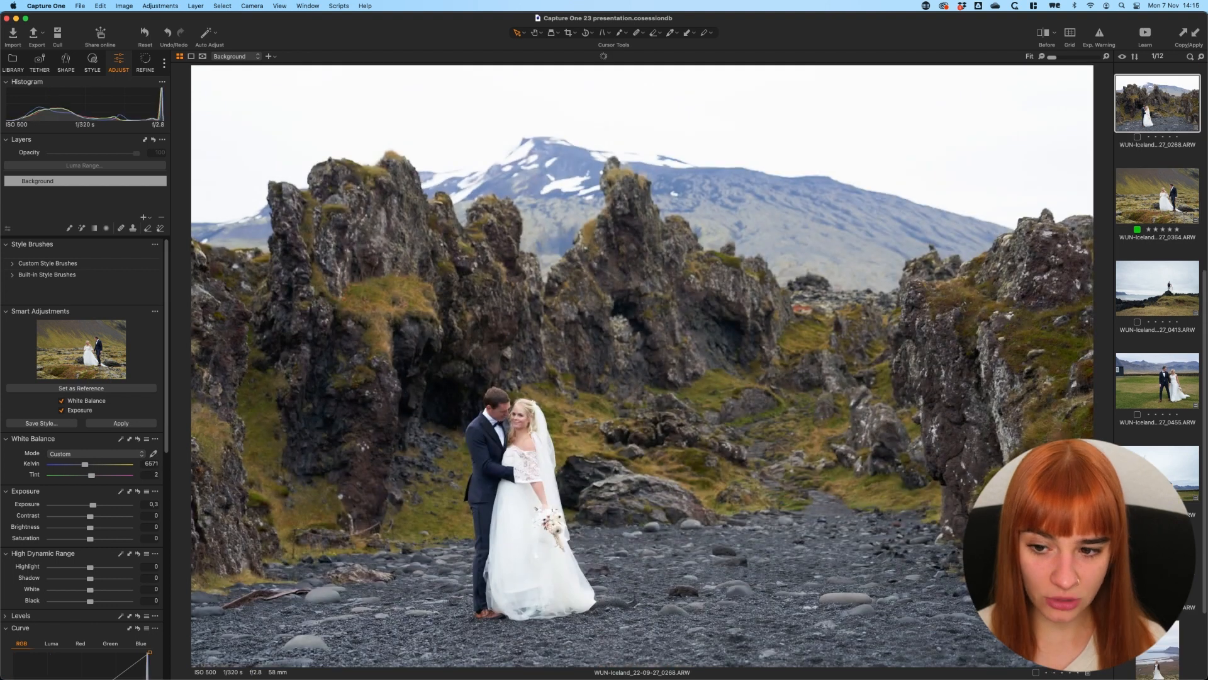
key(Left)
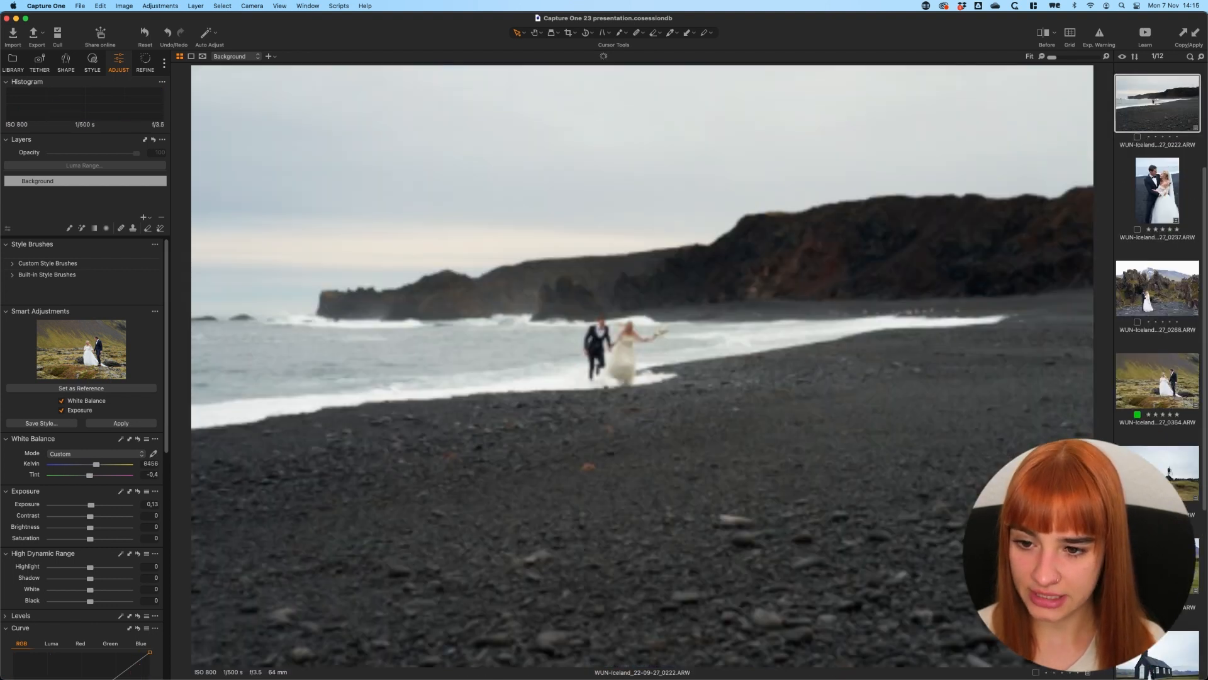
key(Left)
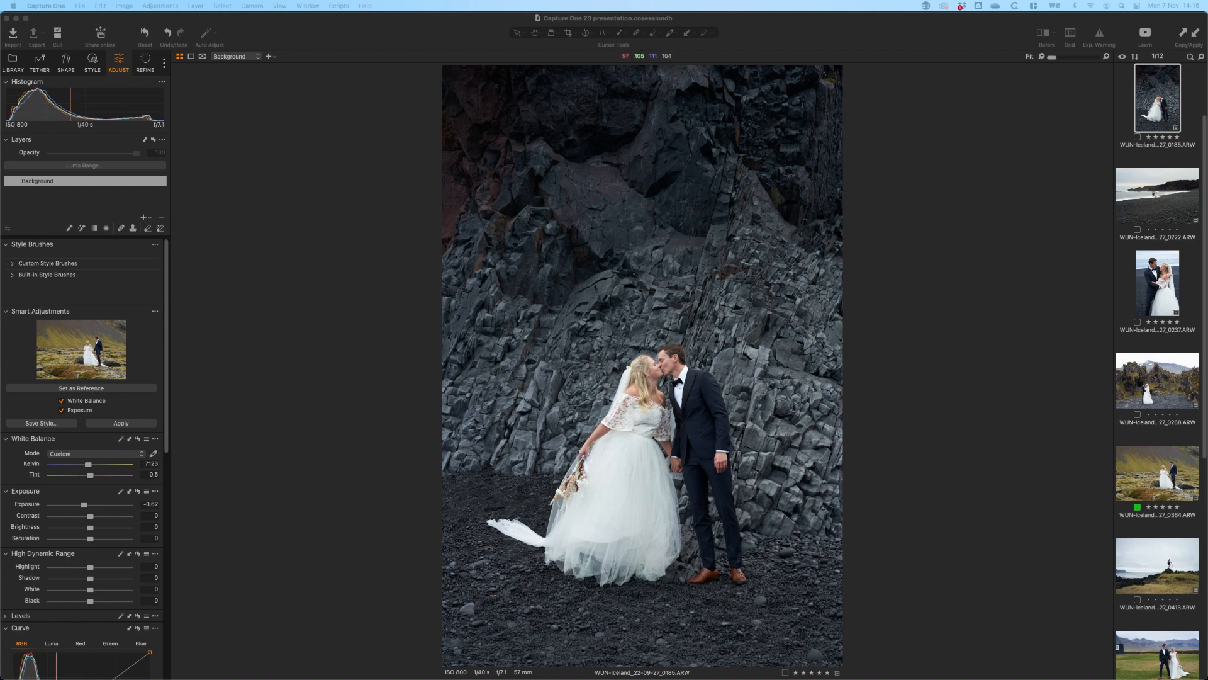
Select all images and reset their smart adjustments
click(664, 304)
key(super+a)
click(145, 34)
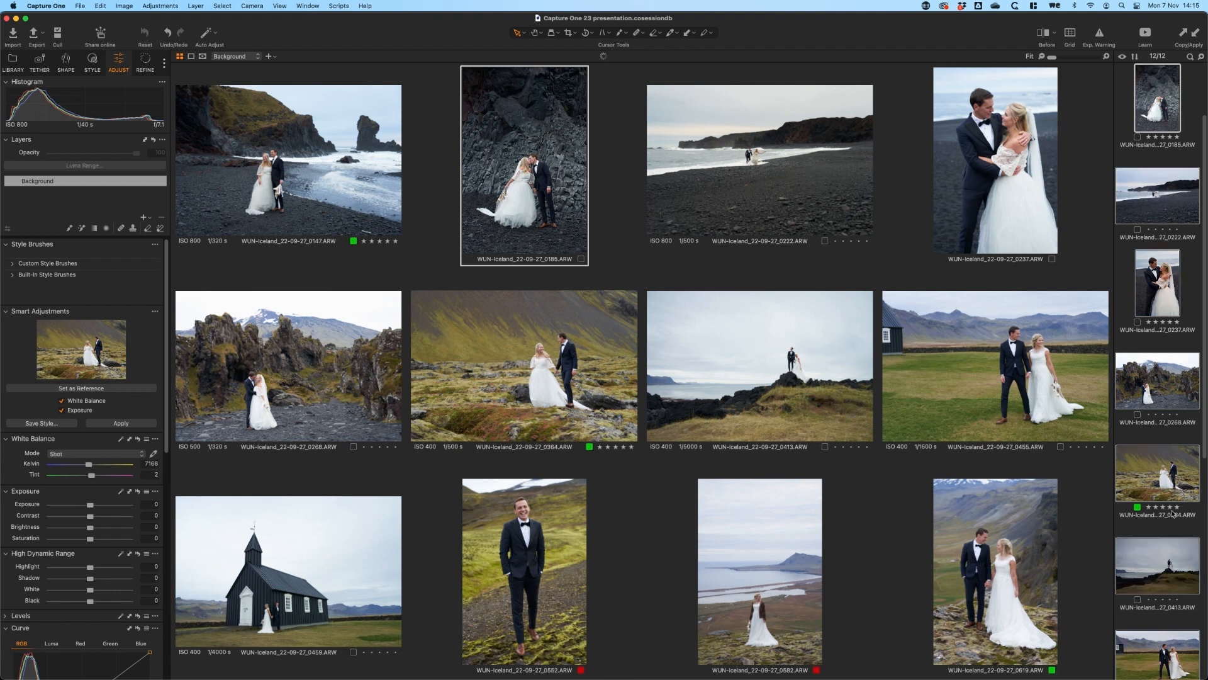
Show the styles and open the mossy lava field image to preview the F200 (75%) style of BEYOND FILM - Advanced
click(91, 61)
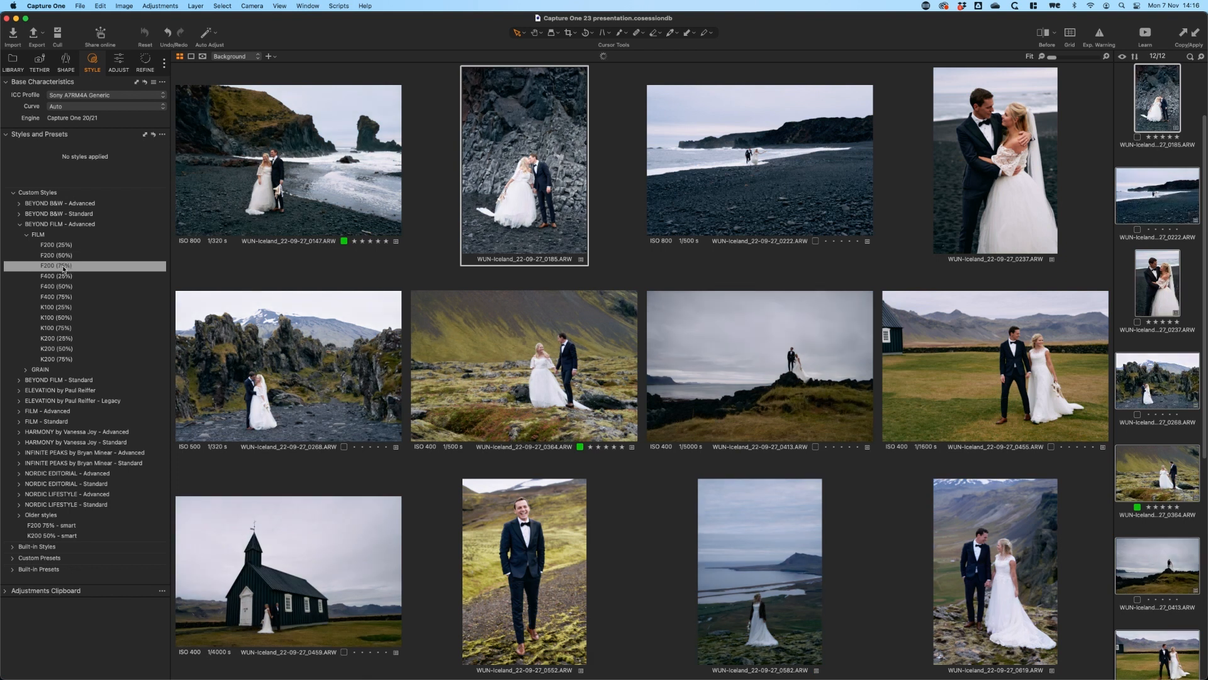
click(1156, 435)
click(1158, 475)
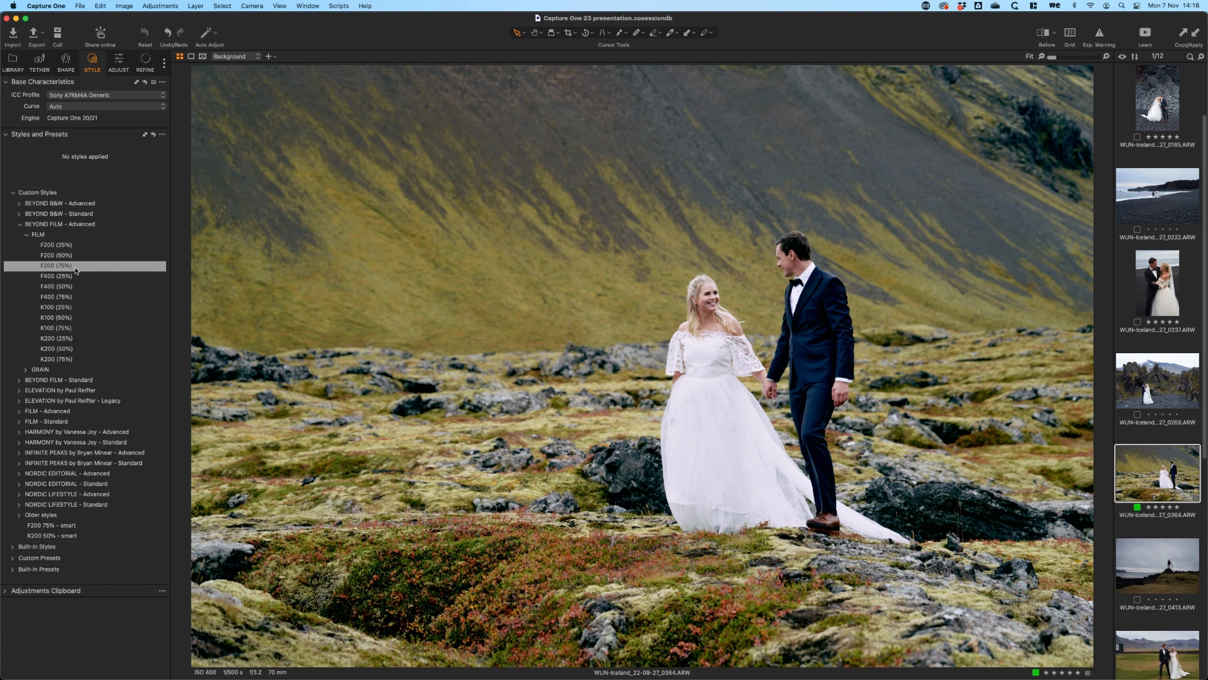
Try the F200 (75%) style on all images and undo it
key(super+a)
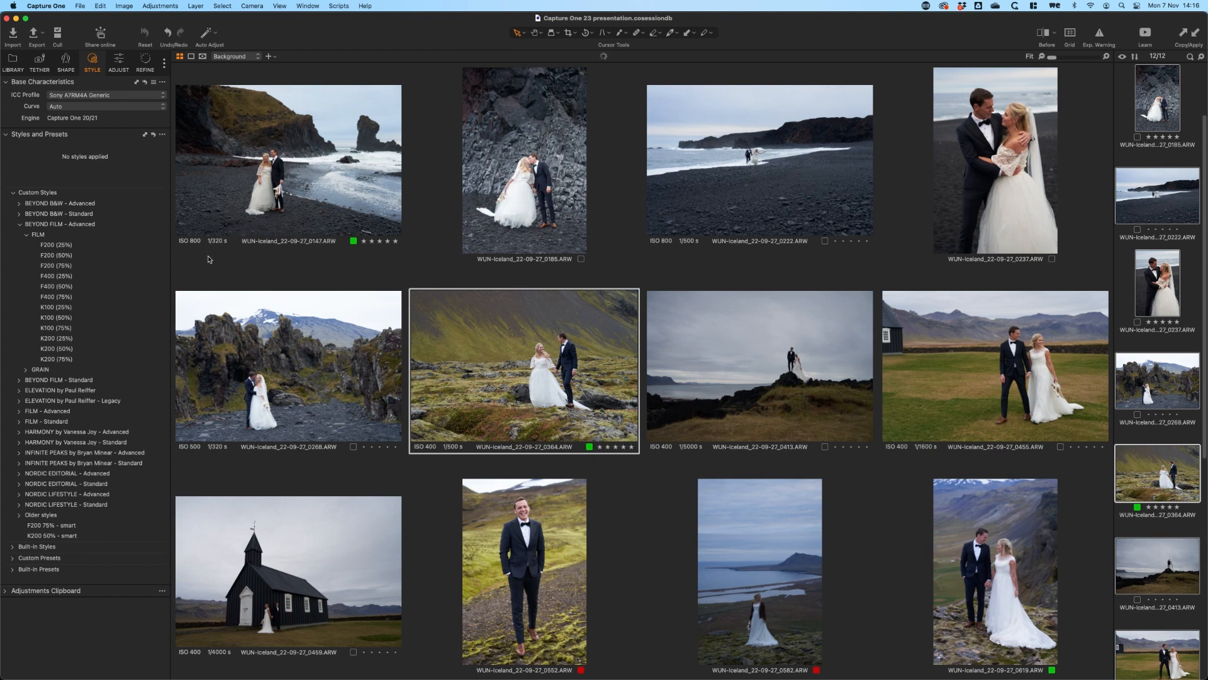
click(56, 265)
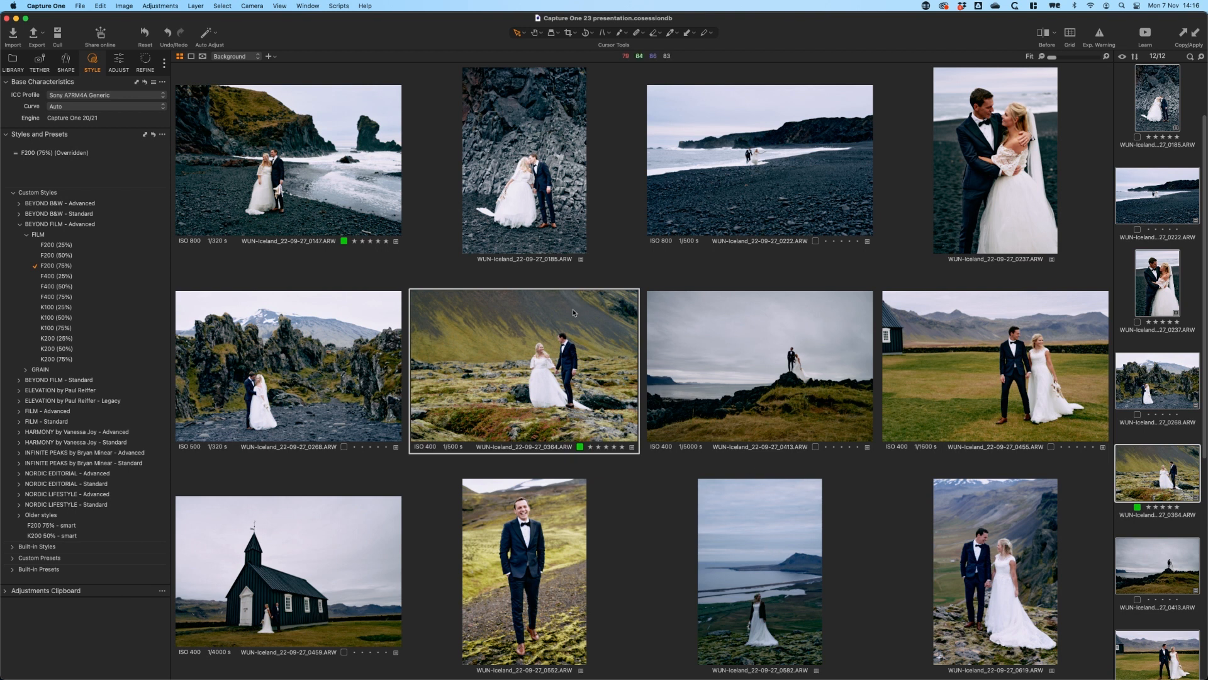
key(super+z)
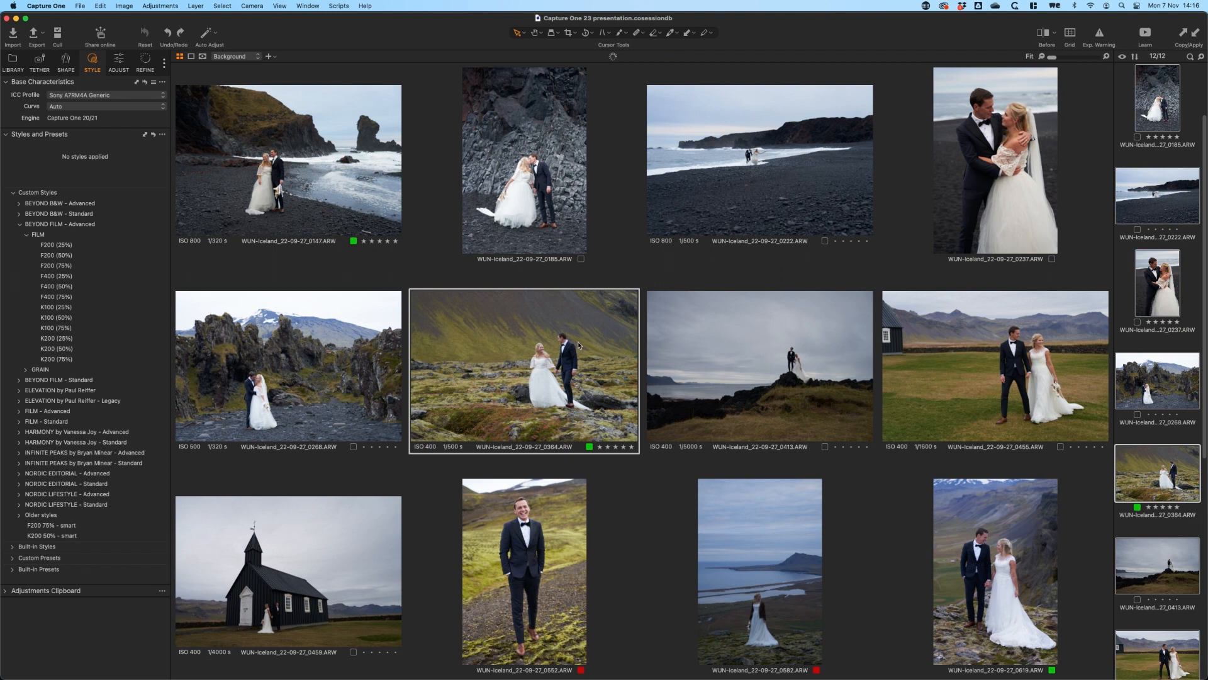
Apply the F200 75% - smart style to all images and compare WUN-Iceland_22-09-27_0582.ARW before and after
click(62, 526)
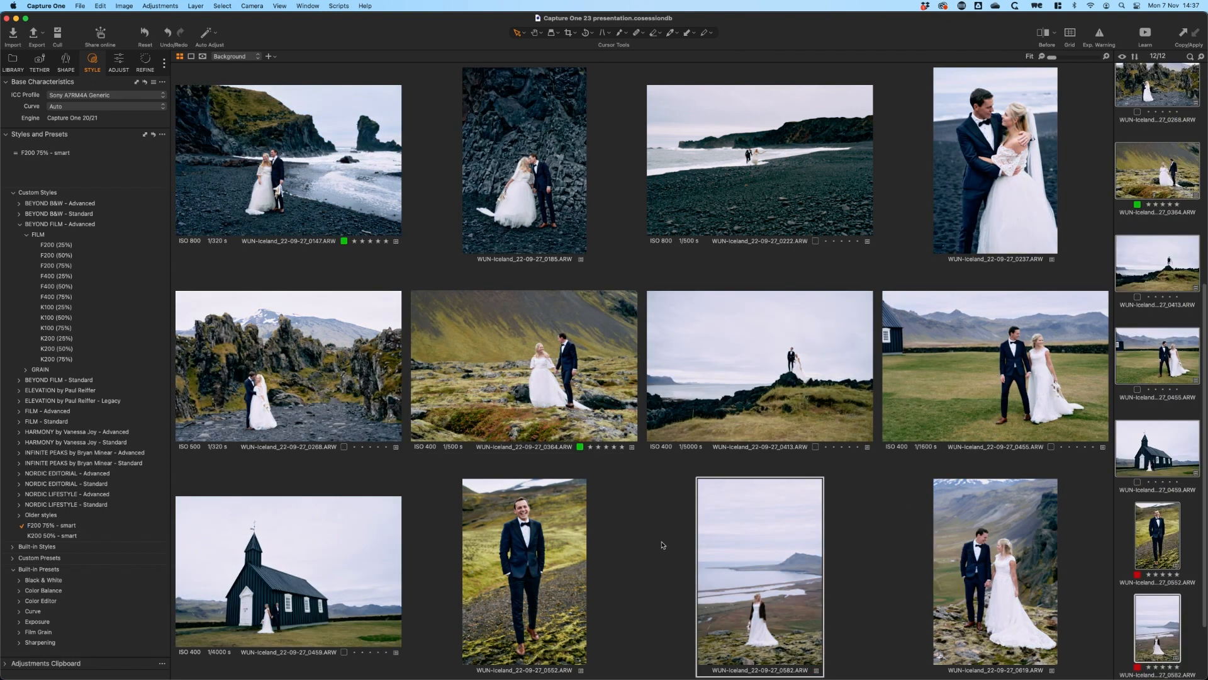
double_click(757, 565)
key(y)
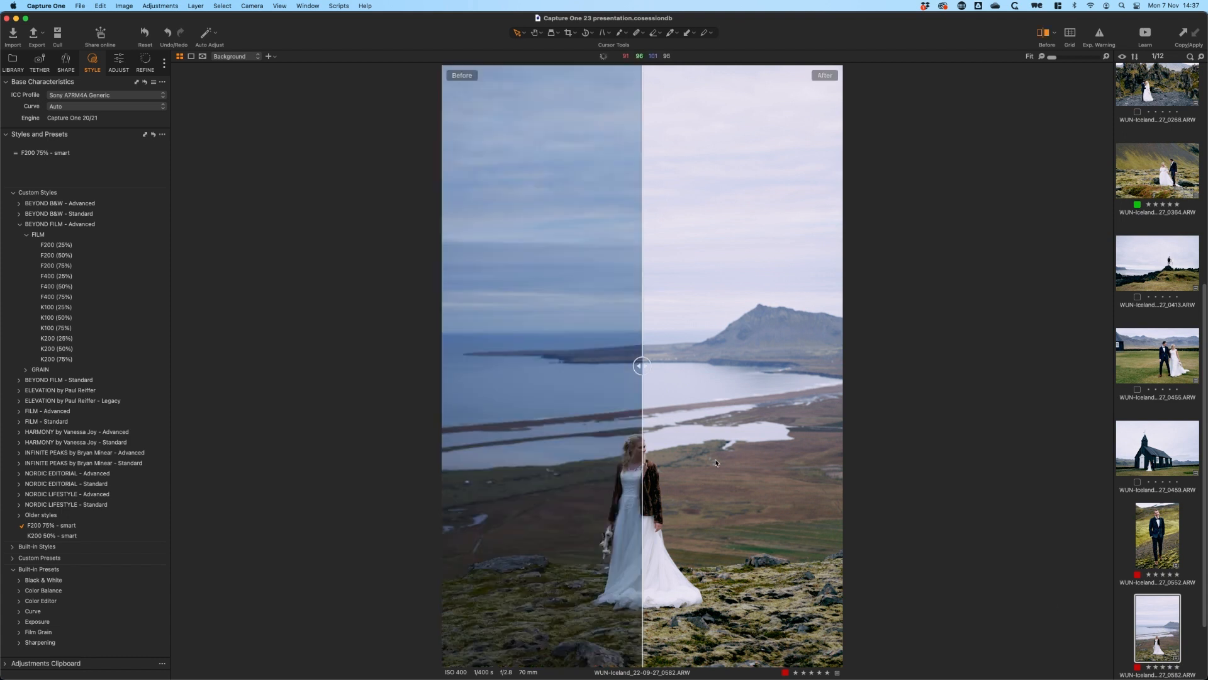
drag(638, 363, 224, 406)
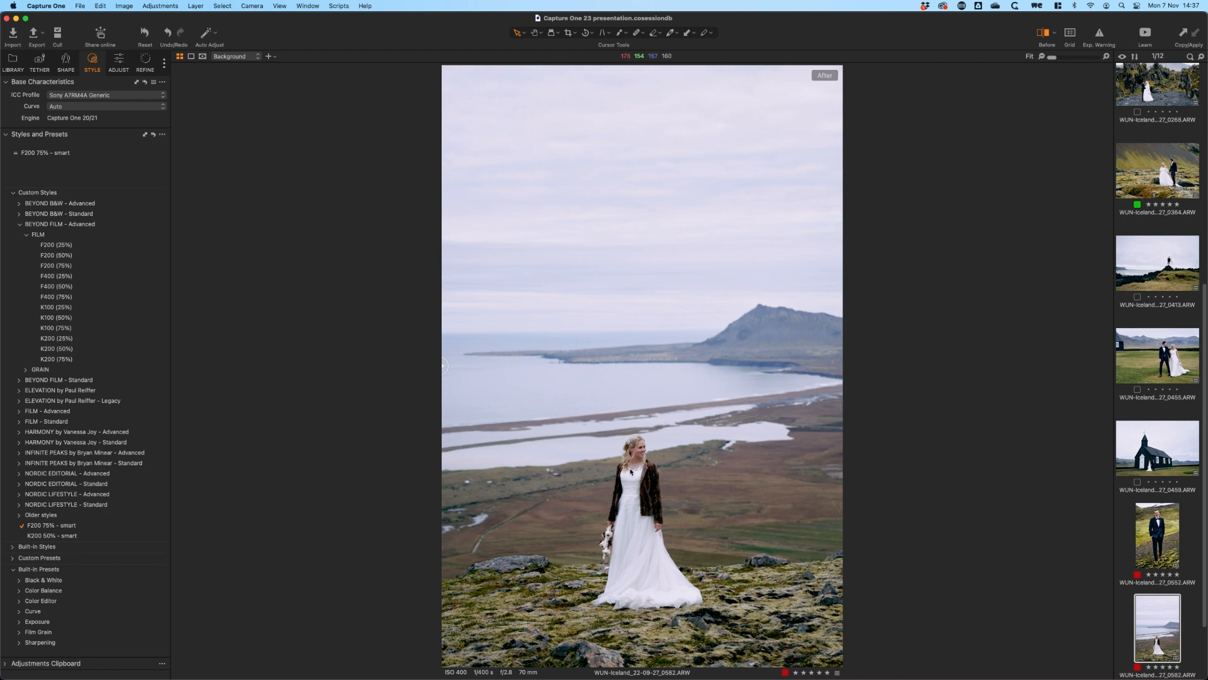
key(y)
Examine the Smart Adjustments and layer options for saving a style from image 0582, close without saving, and select the F200 - Color layer
click(118, 61)
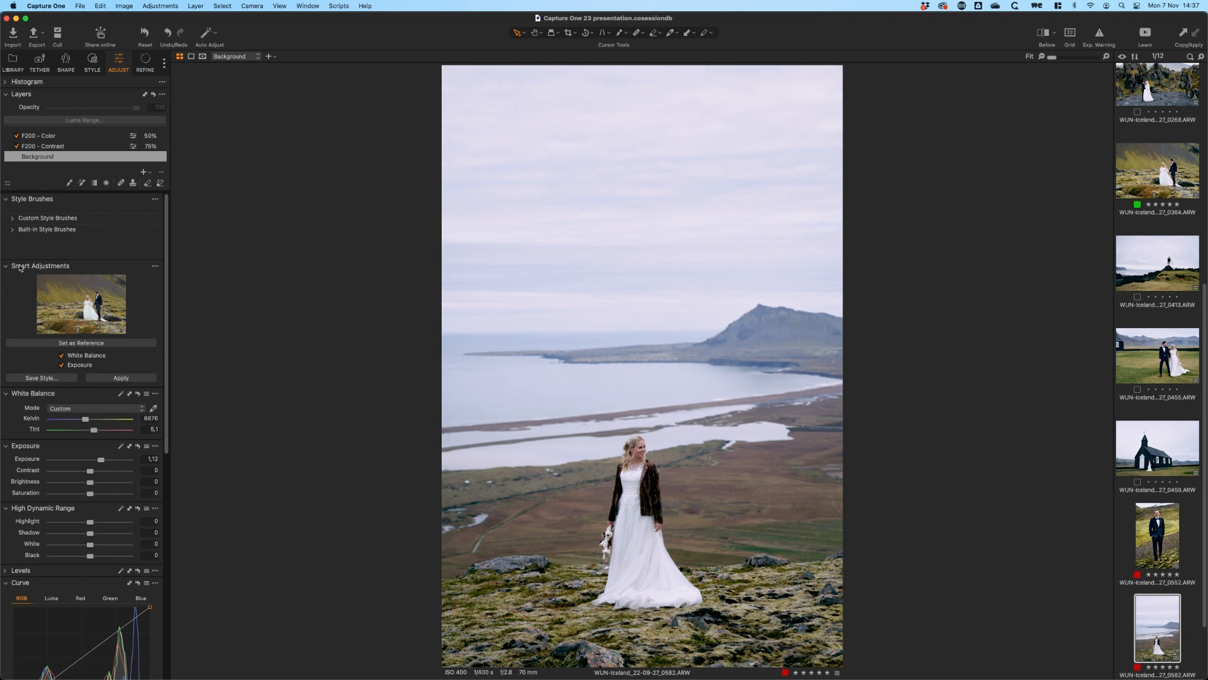
mouse_move(20, 269)
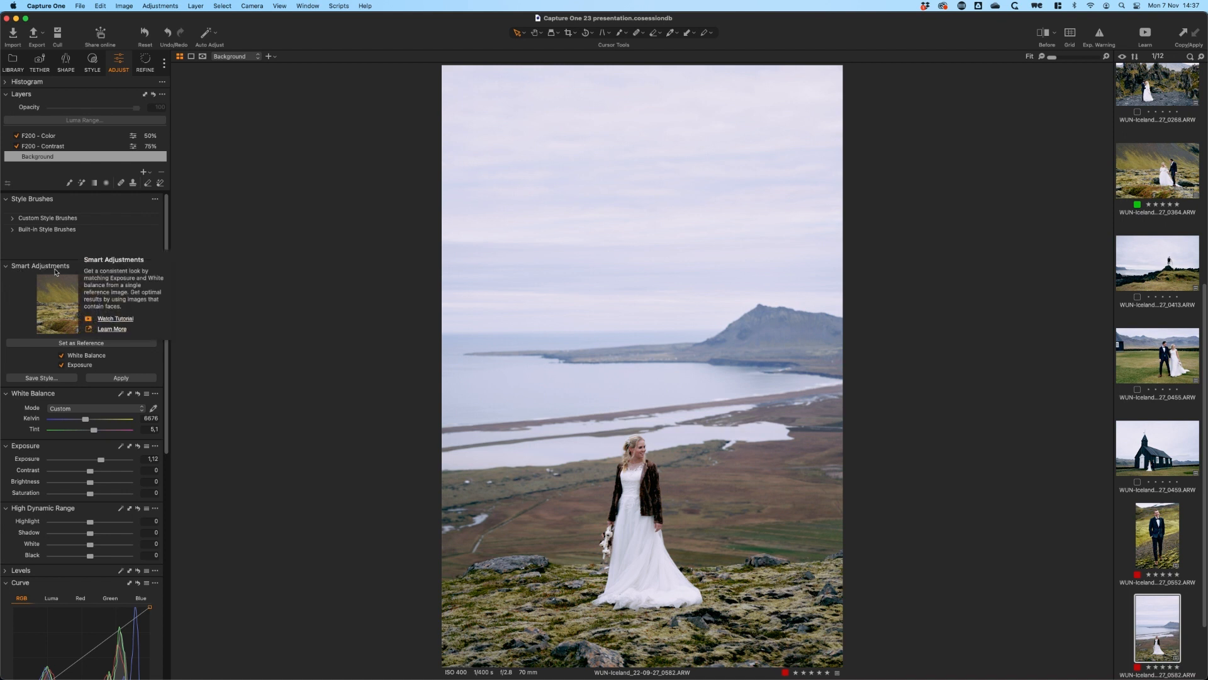
click(39, 377)
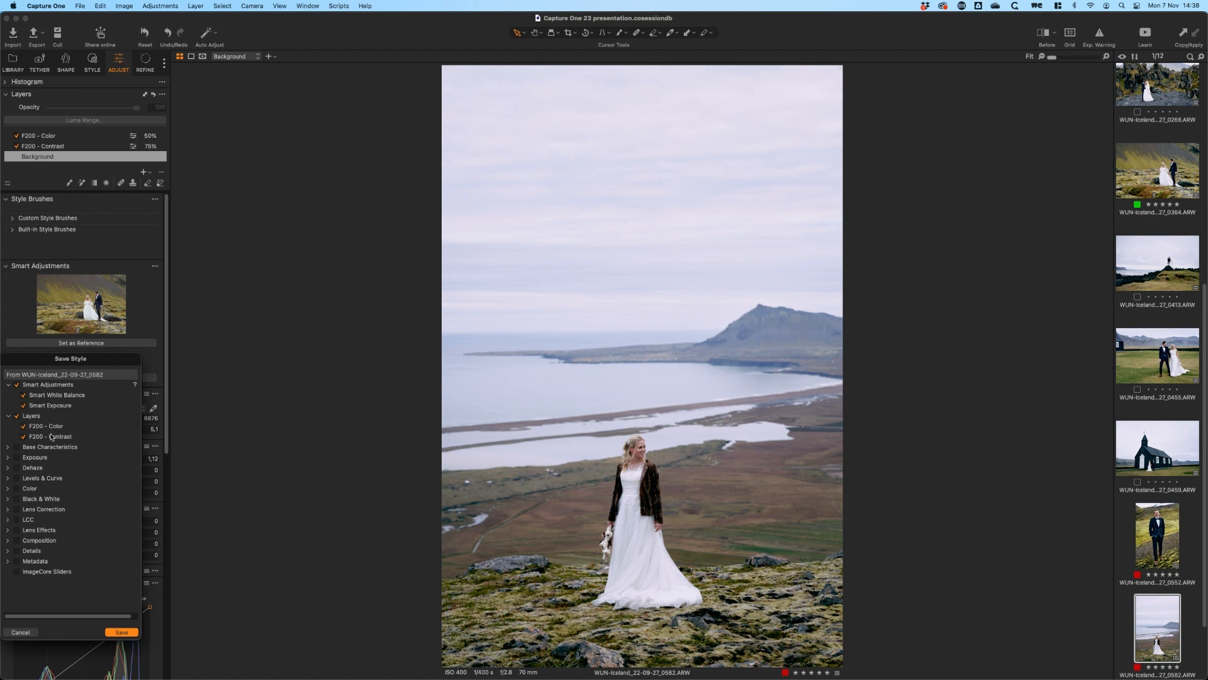
click(28, 633)
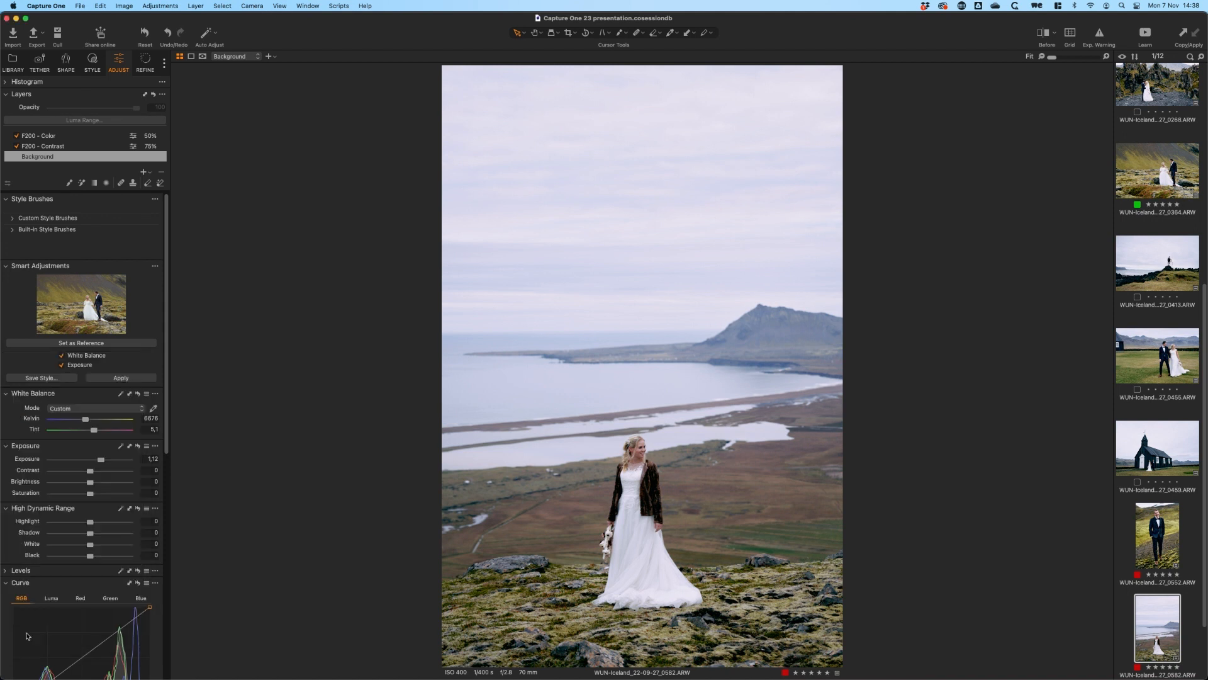
click(77, 137)
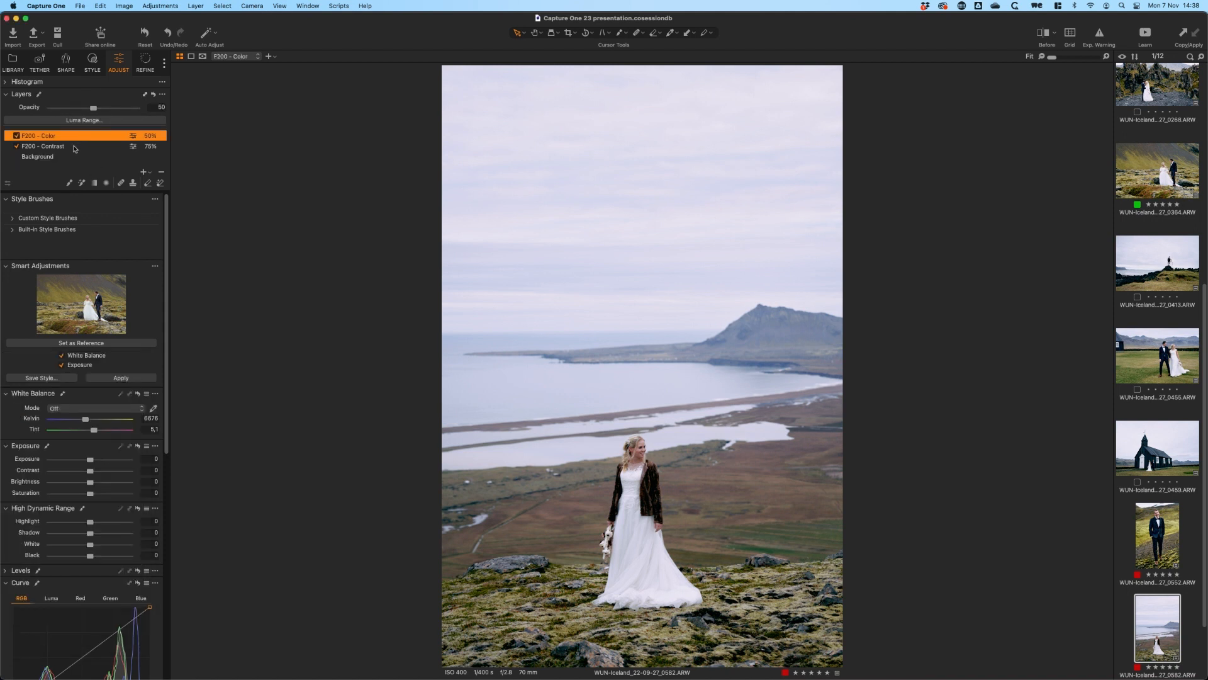
Try the F200 - Contrast layer at about 81% opacity on image 0582 and at 52% on image 0364
click(66, 147)
mouse_move(116, 113)
mouse_down()
mouse_move(126, 111)
mouse_move(81, 111)
mouse_move(120, 112)
mouse_up()
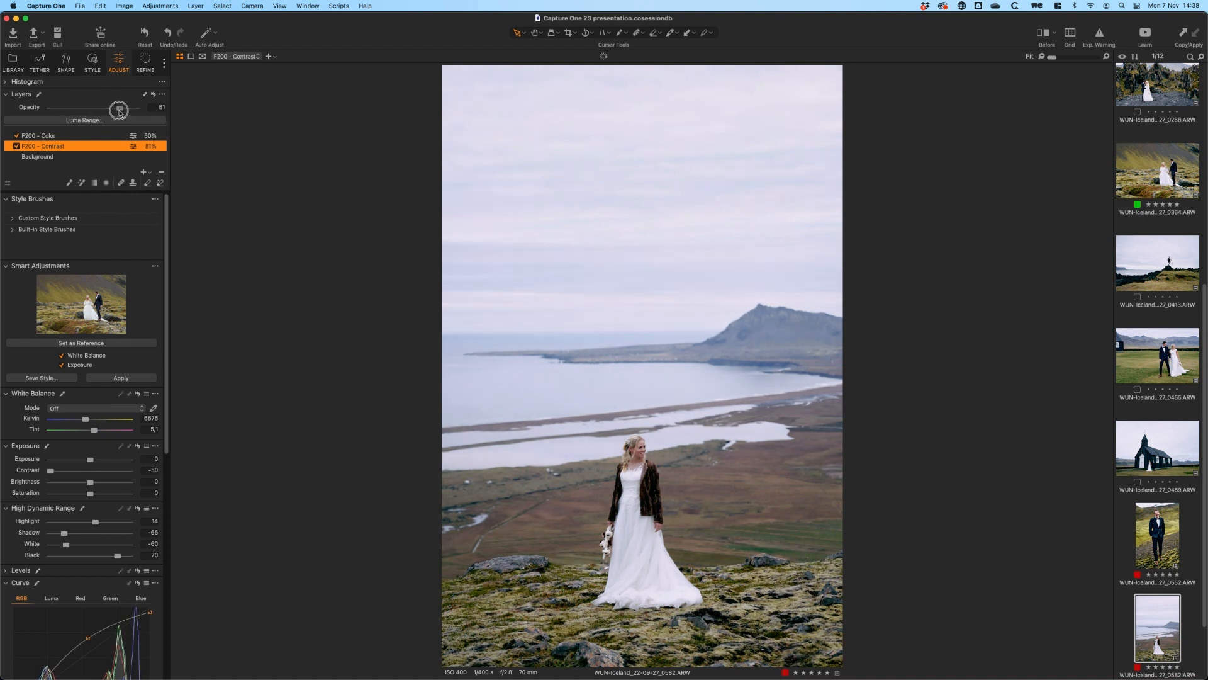
click(1159, 174)
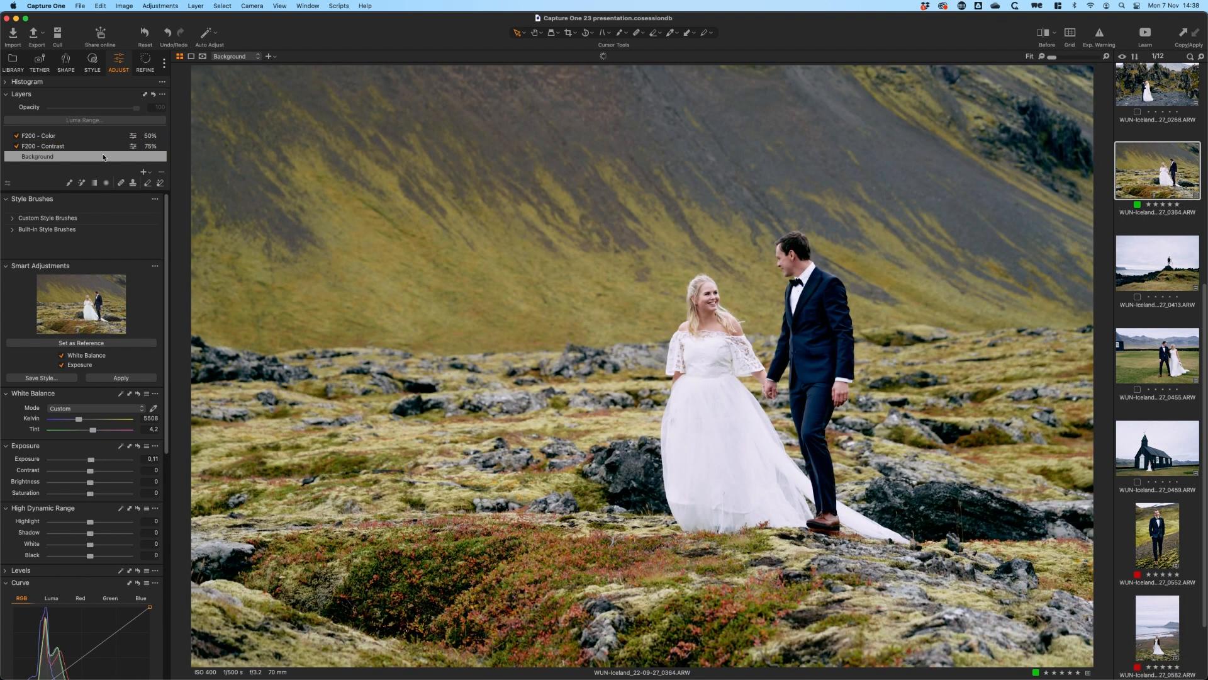
click(108, 146)
drag(115, 111, 94, 110)
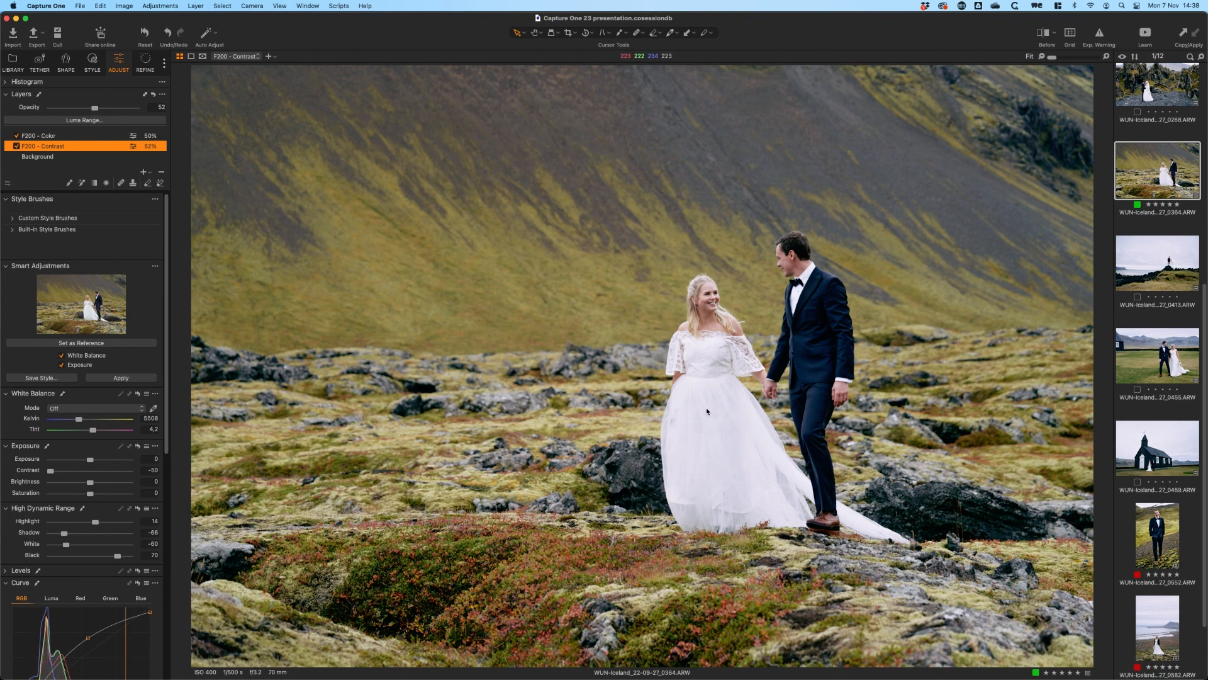
Select all twelve images and reset their adjustments, removing the F200 style layers
key(super+a)
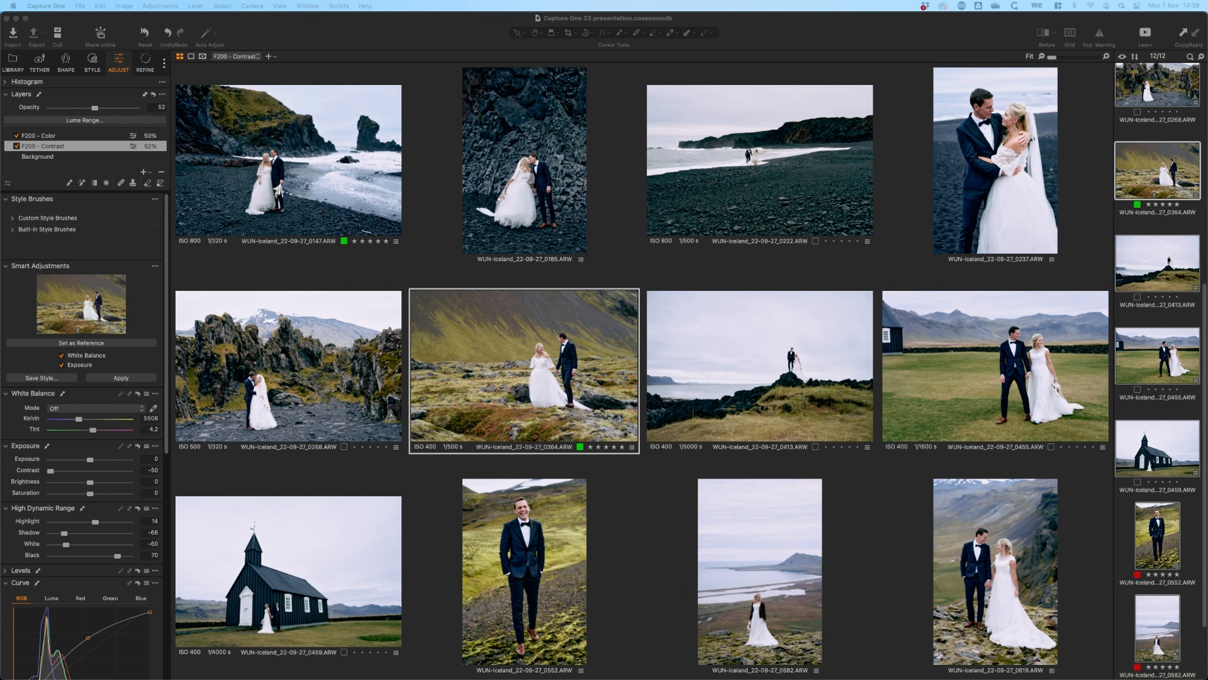
click(404, 27)
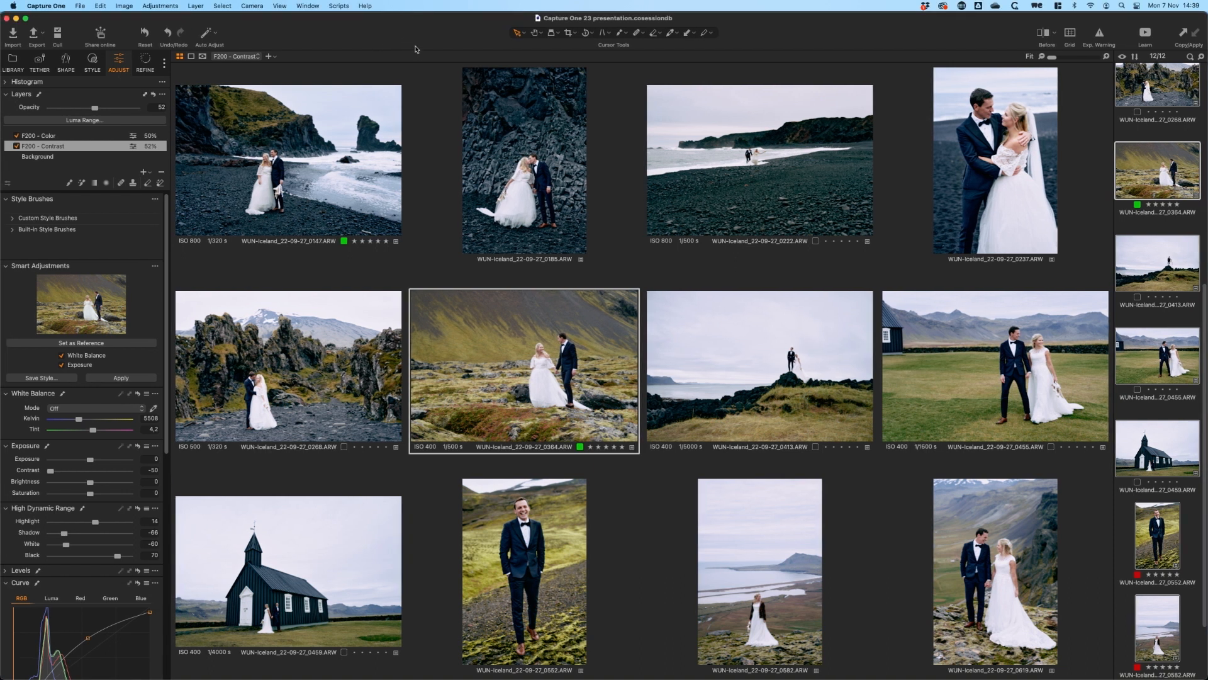
click(140, 35)
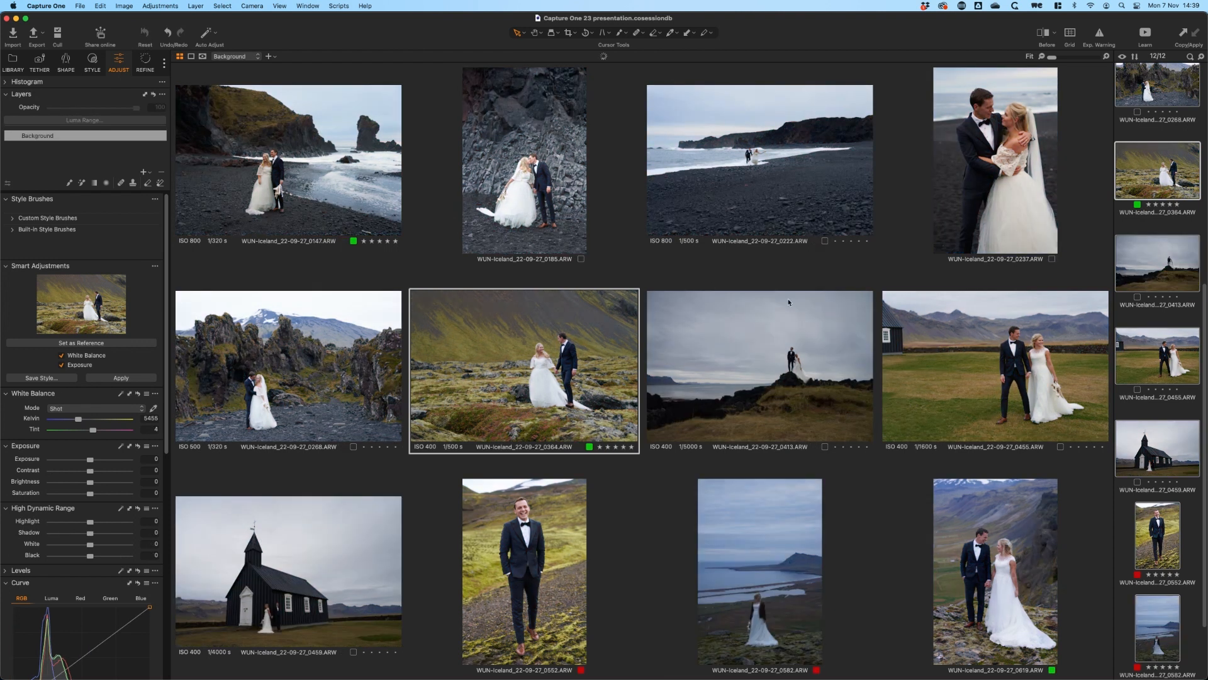
Open image WUN-Iceland_22-09-27_0364.ARW and set Exposure to 0.29, Kelvin to 6069 and Tint to 2.6 on the Background
click(1158, 180)
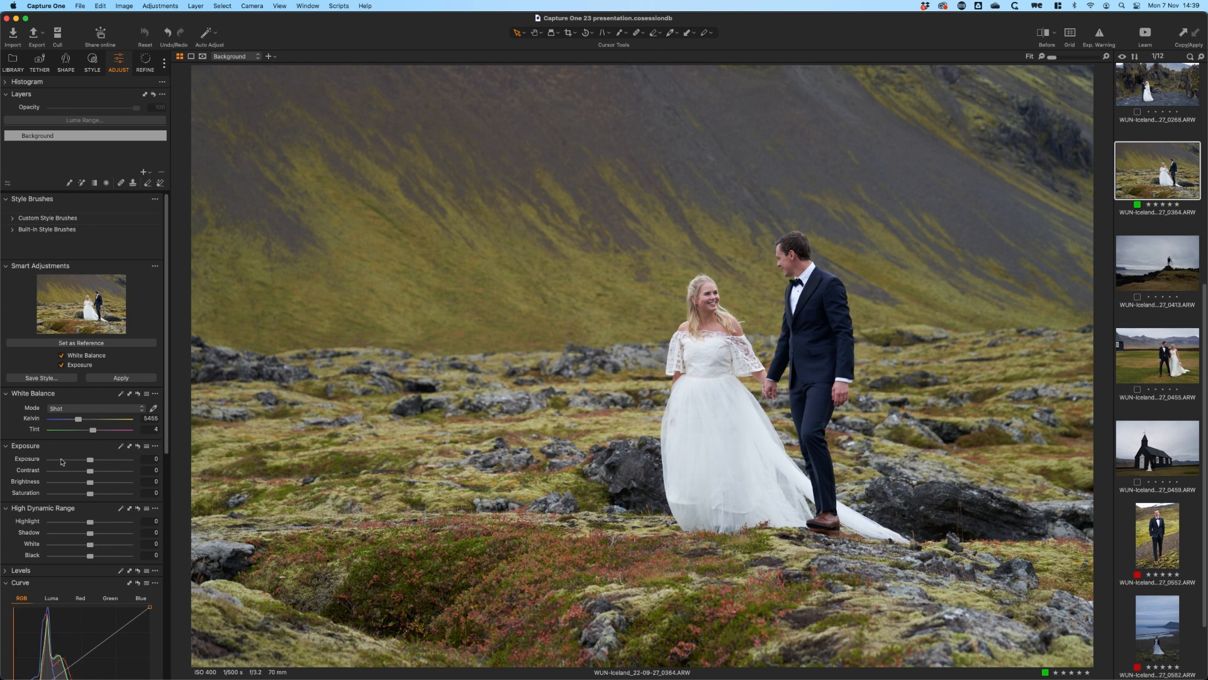
drag(90, 459, 80, 424)
click(154, 461)
key(Up)
key(Return)
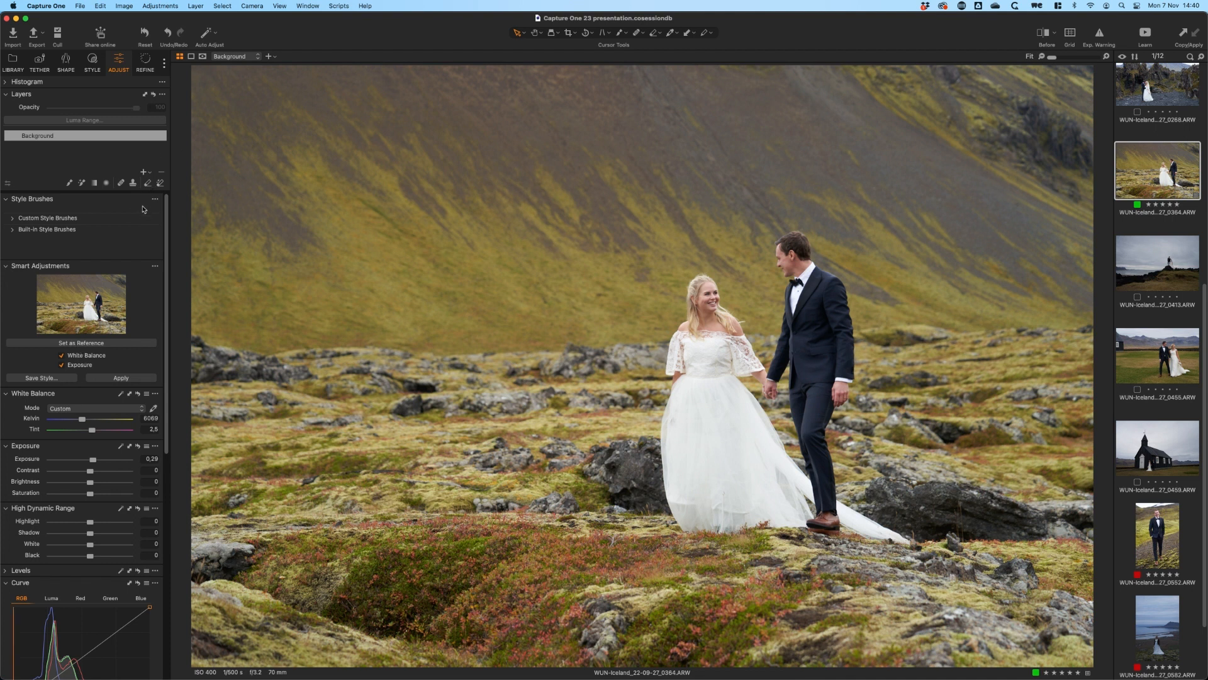
Add a new filled adjustment layer to image 0364 and name it Contrast
click(145, 174)
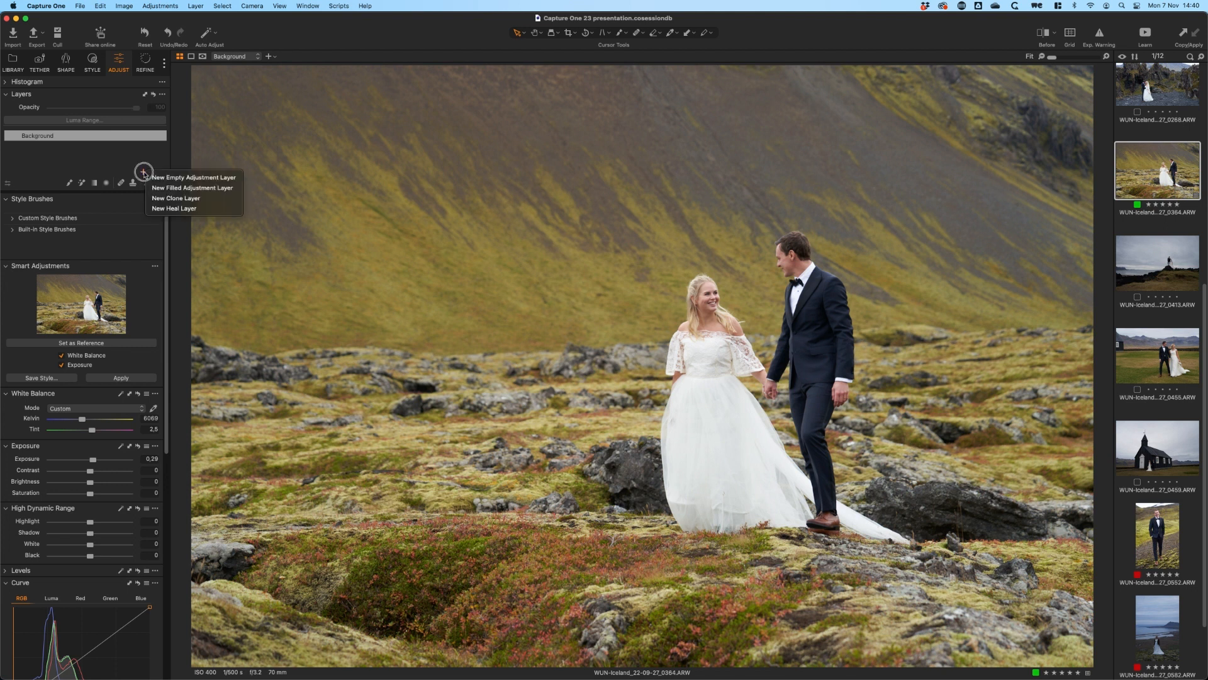
click(201, 188)
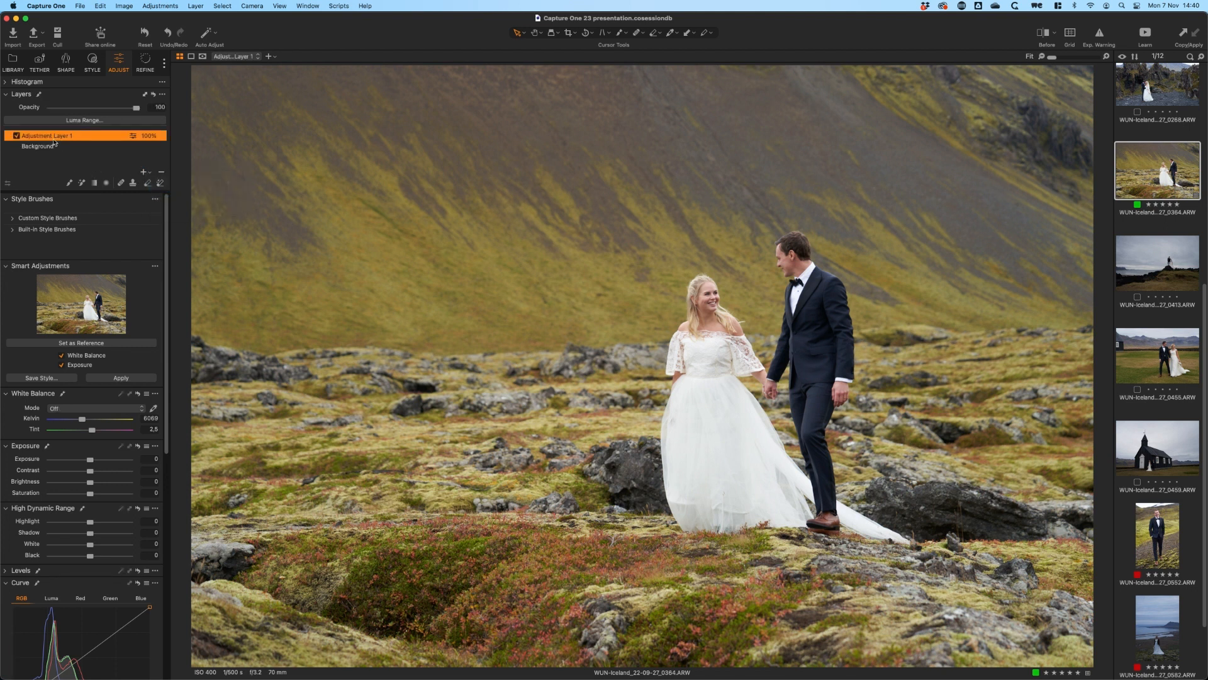
double_click(55, 138)
text(Background)
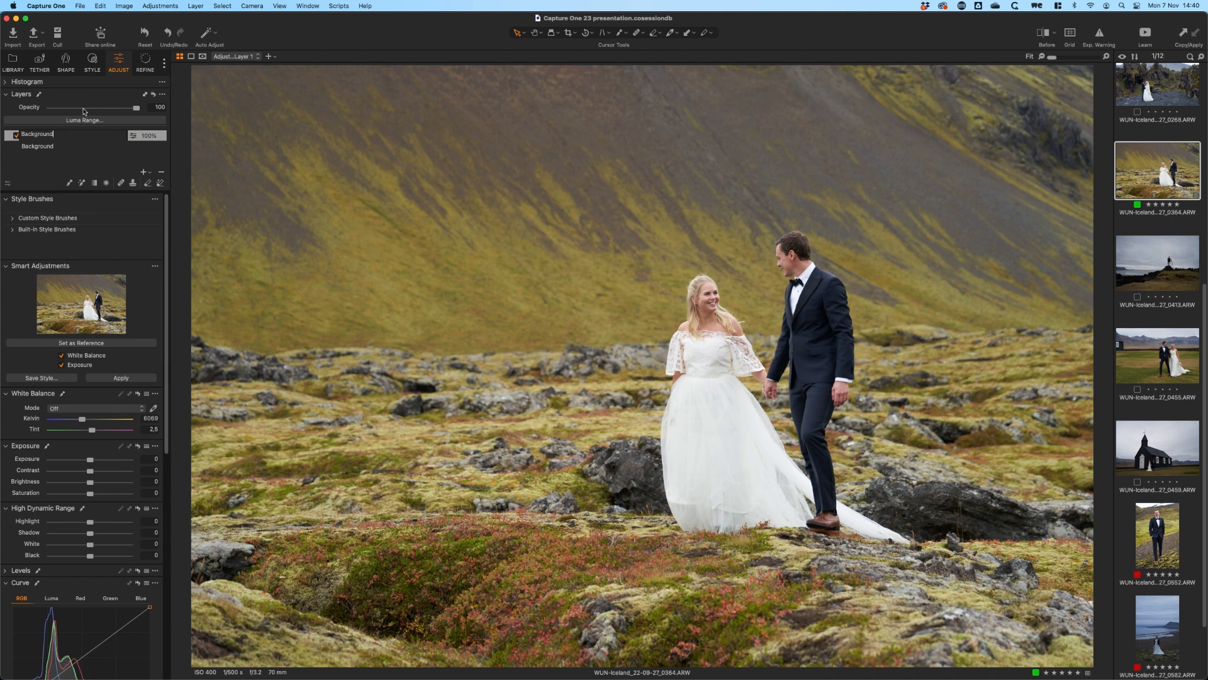
key(super+a)
text(Contr)
key(Return)
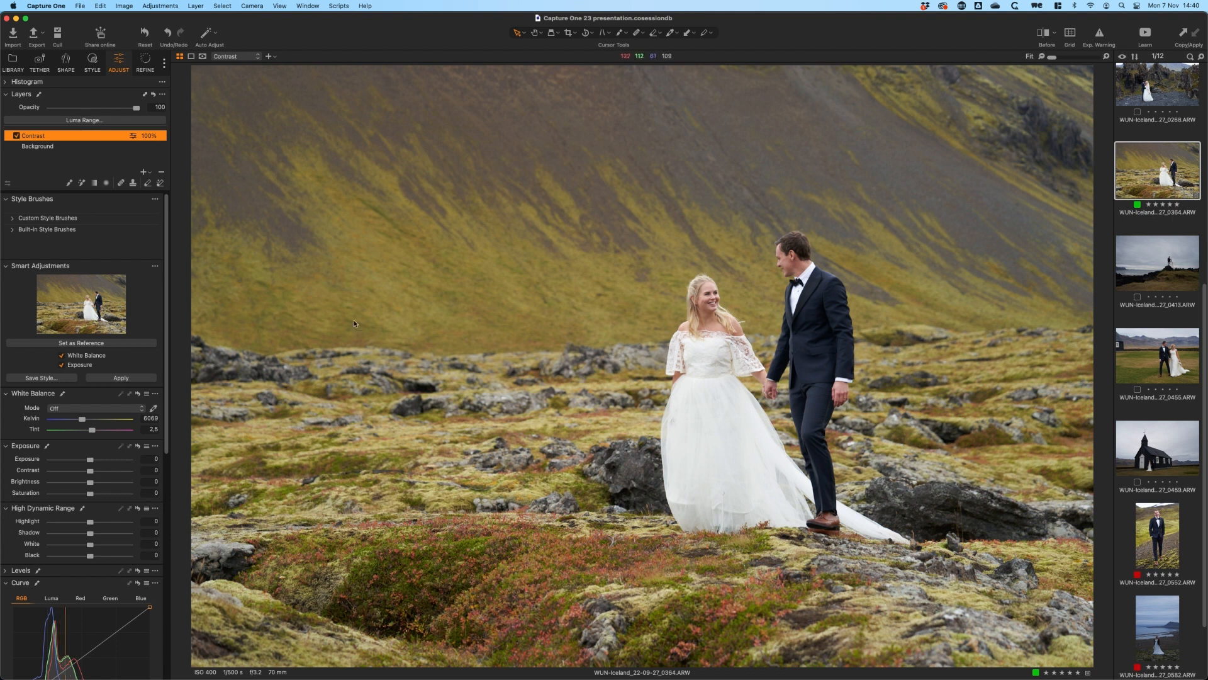
Shape the Contrast layer's Luma curve with one point in the shadows and one in the highlights for slightly stronger contrast
drag(167, 319, 167, 356)
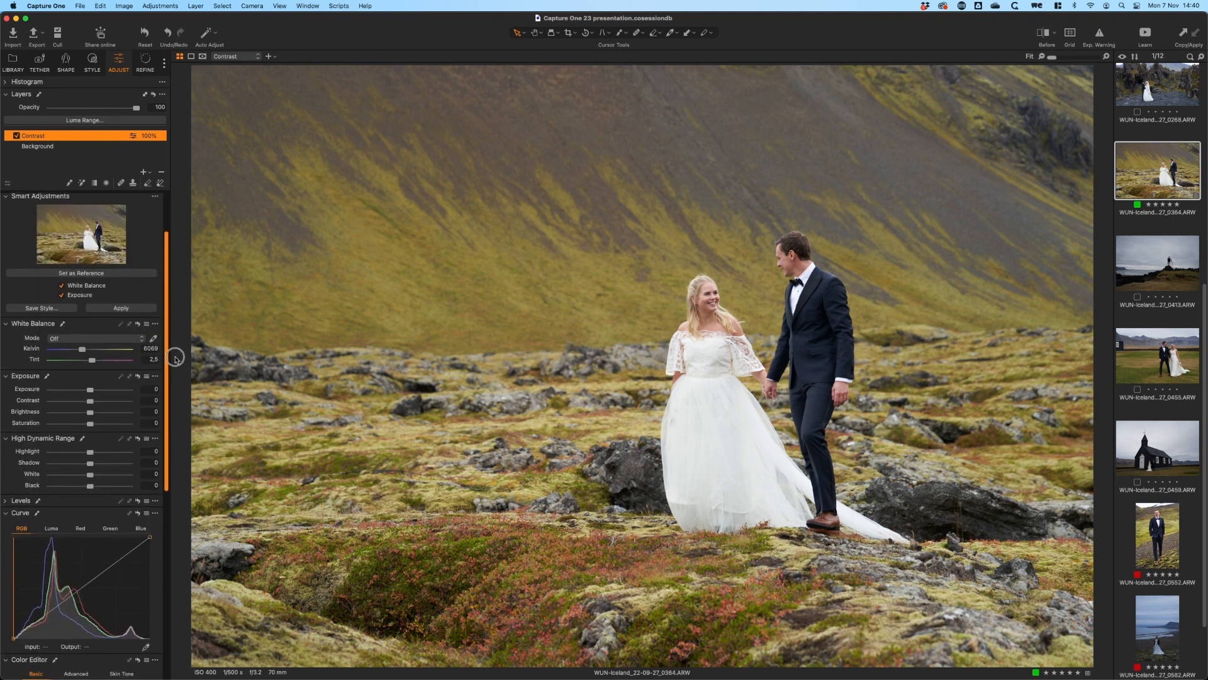
click(51, 531)
drag(45, 613, 45, 616)
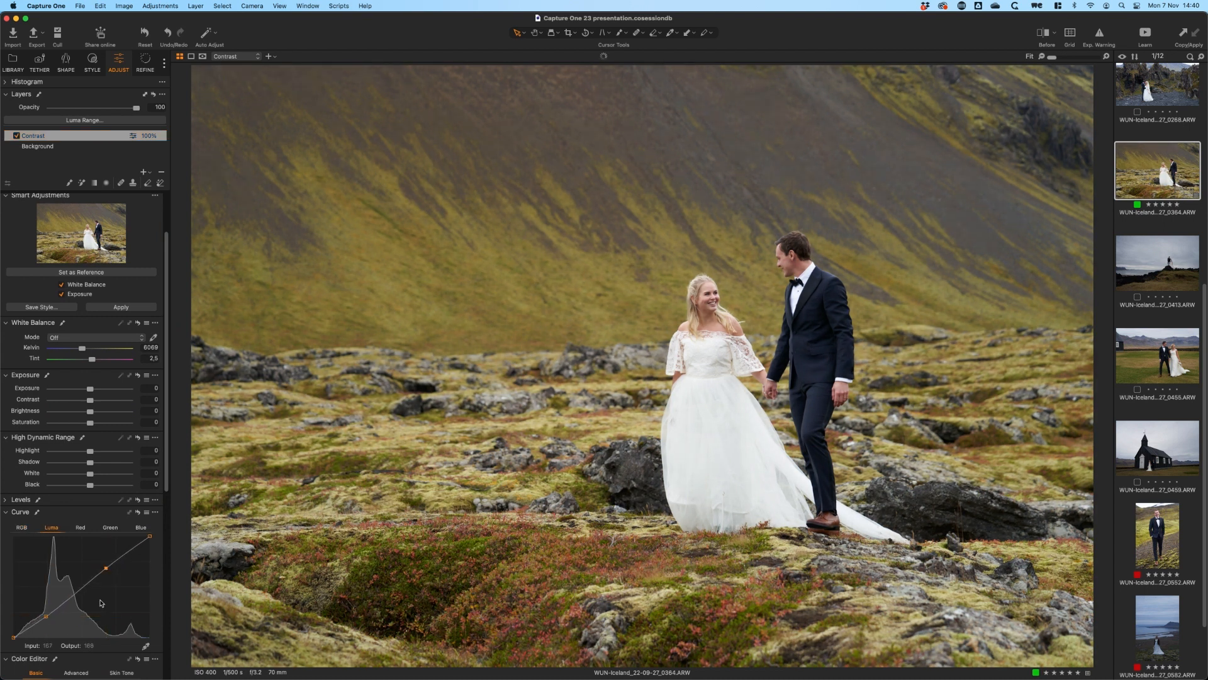
click(104, 569)
On the Contrast layer, set Saturation to 13, Highlight to -11, Shadow to 8 and Natural Clarity to 13
drag(90, 423, 93, 463)
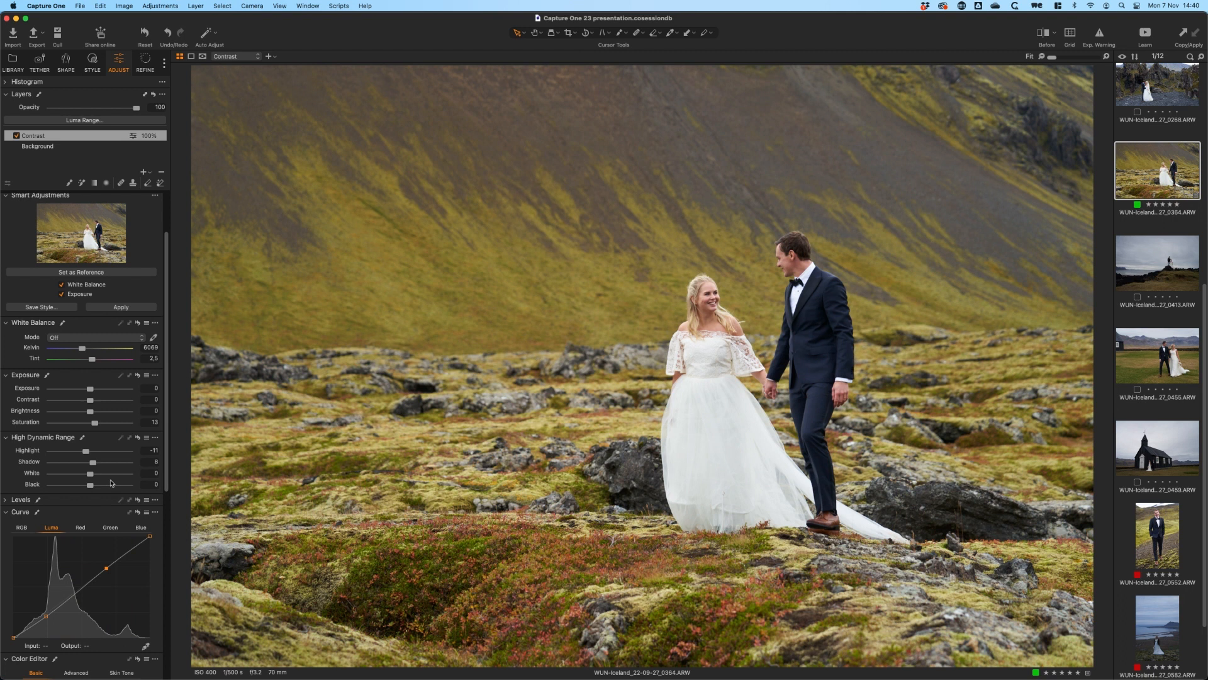
scroll(167, 469, down, 10)
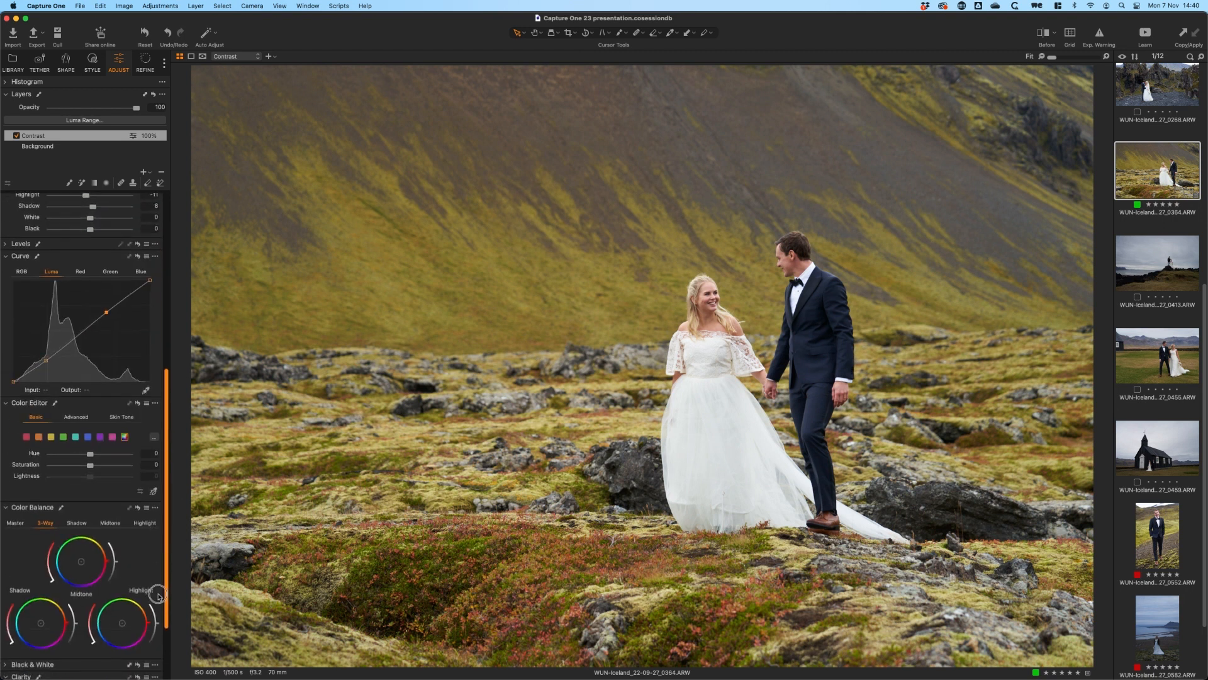
drag(91, 608, 95, 608)
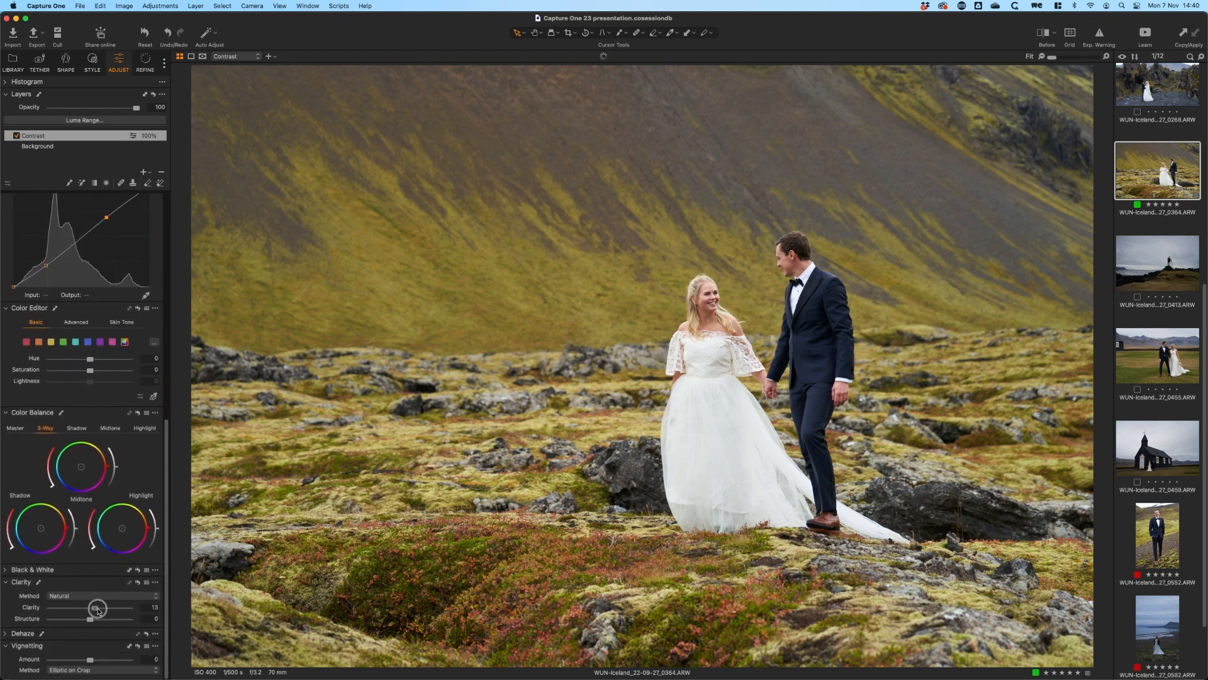
Add a second filled adjustment layer above Contrast and name it Color
drag(168, 599, 208, 226)
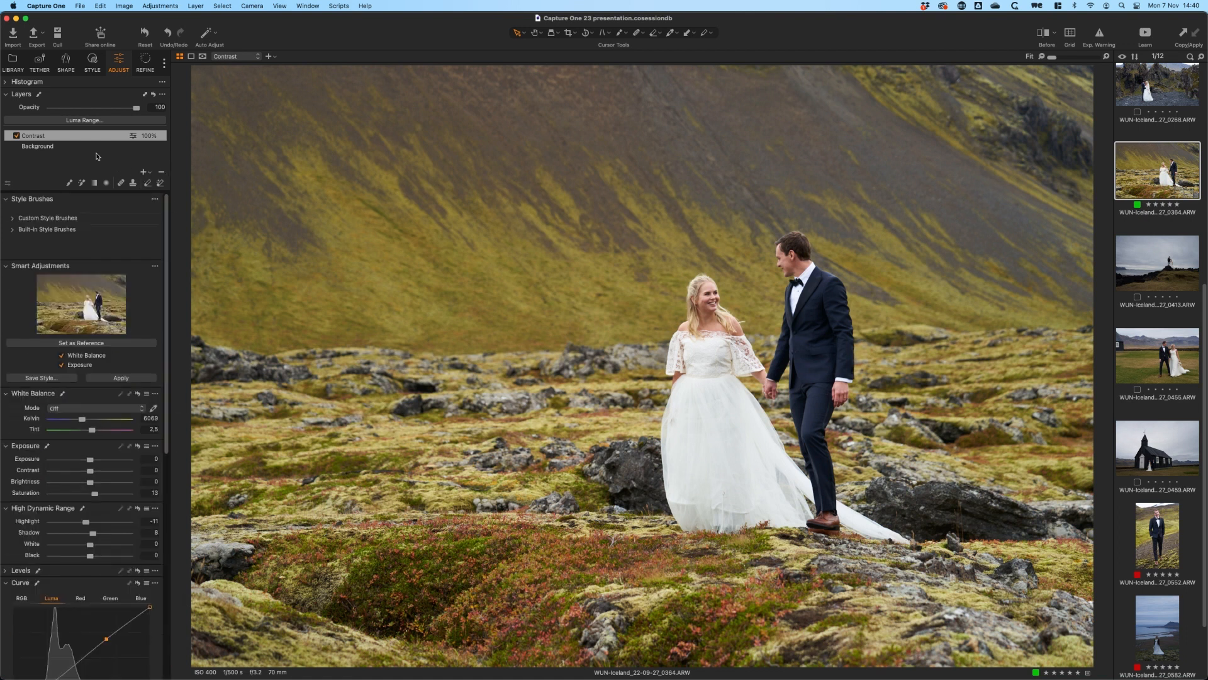
click(143, 172)
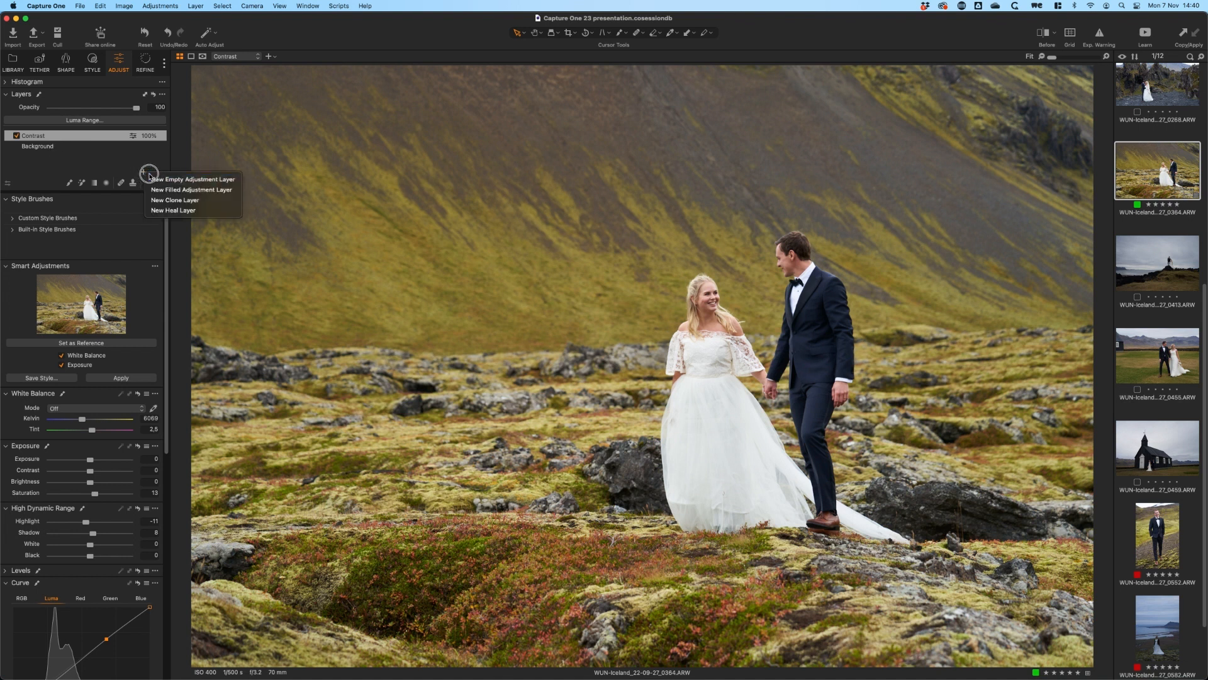
click(190, 191)
key(m)
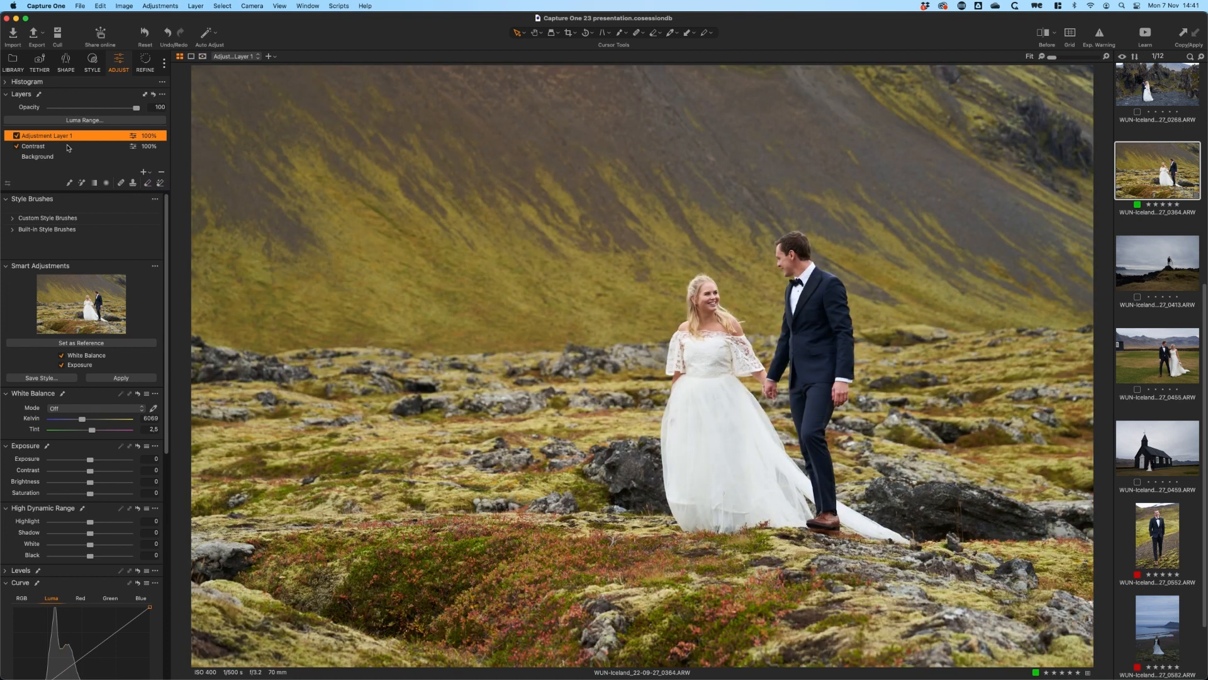
double_click(80, 133)
text(Color)
key(Return)
On the Color layer, raise the saturation of the greens to 12.1 in the basic Color Editor
drag(166, 302, 170, 542)
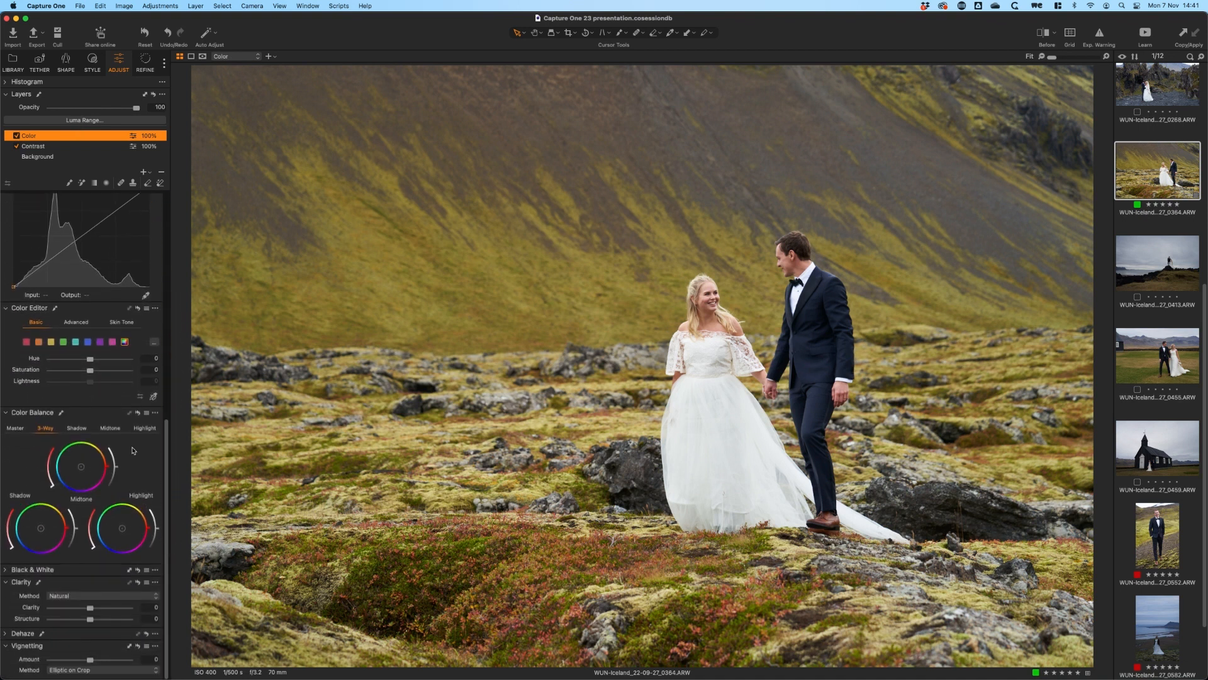
click(63, 341)
drag(90, 370, 98, 378)
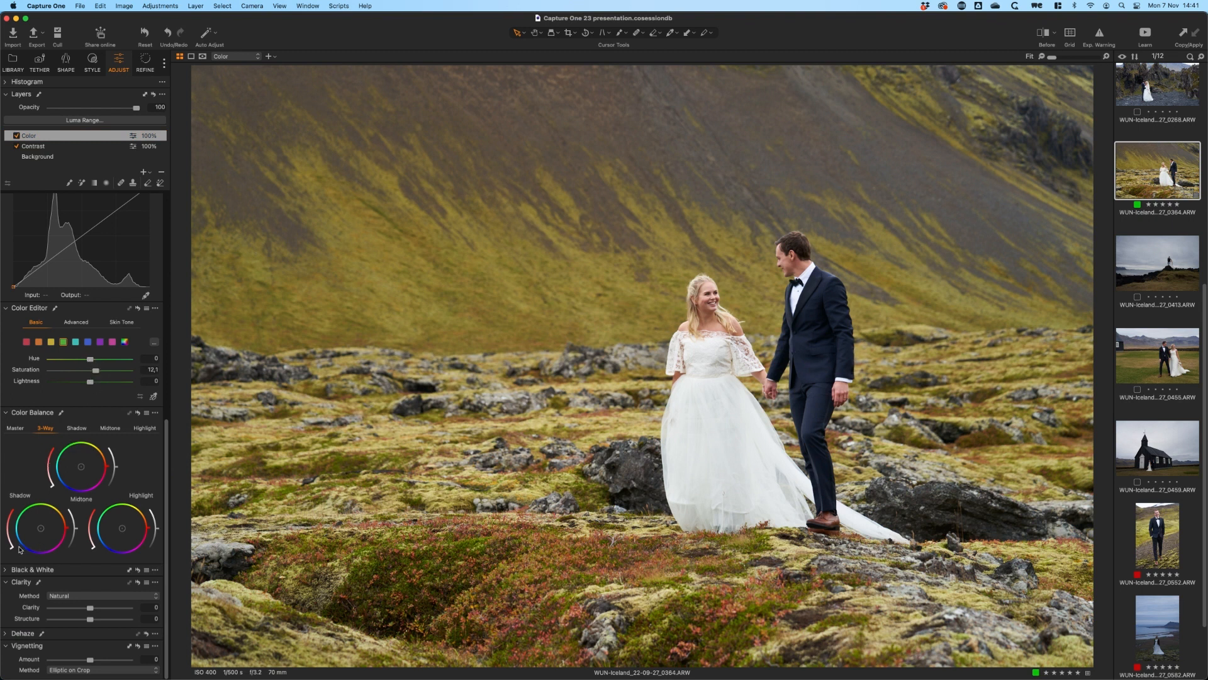
Grade the Color layer with 3-Way Color Balance, tinting the shadows cool teal and the highlights warm
mouse_move(9, 551)
mouse_down()
mouse_move(24, 552)
mouse_move(7, 538)
mouse_up()
click(141, 509)
drag(94, 548, 90, 538)
drag(16, 535, 16, 537)
Save a style named Wedding style with Smart White Balance, Smart Exposure and the Color and Contrast layers
scroll(88, 643, up, 10)
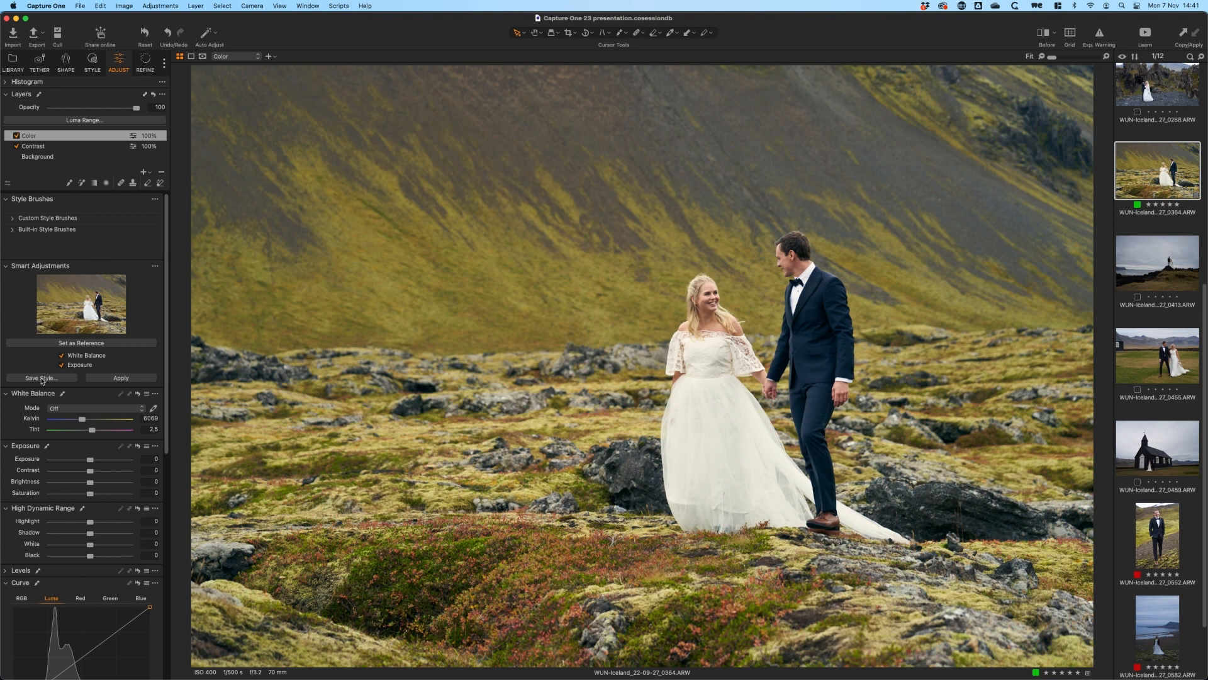
click(43, 379)
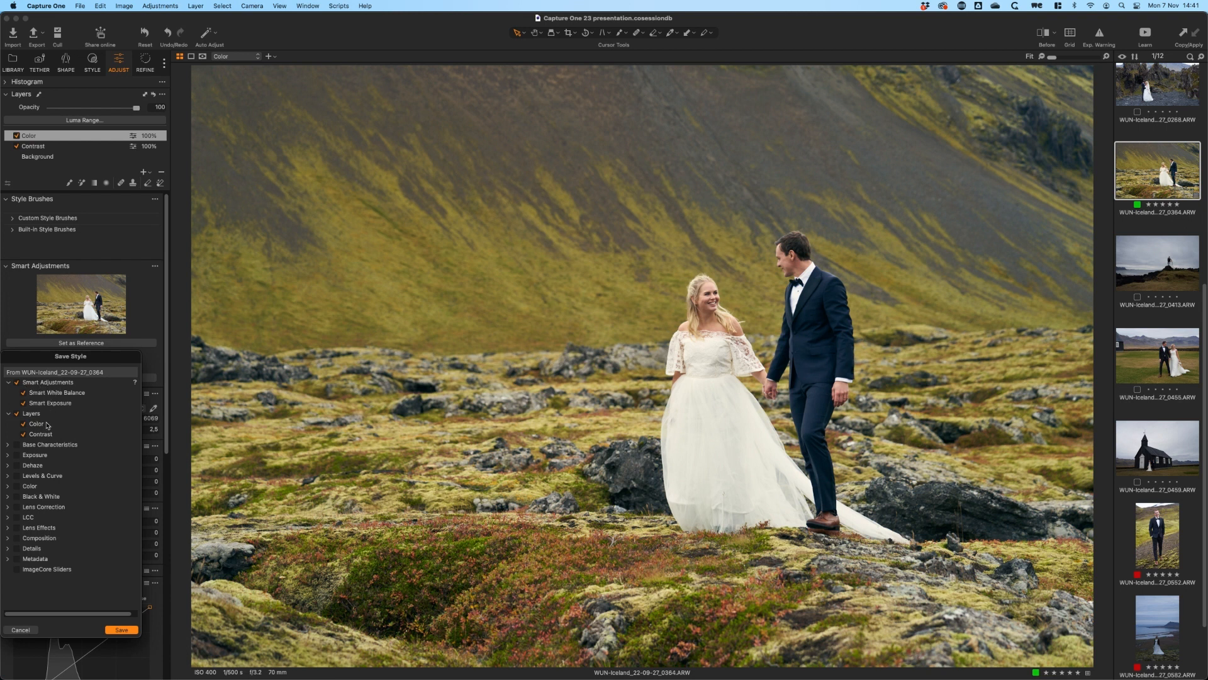
click(124, 630)
text(Weddi)
text(ng style.costyle)
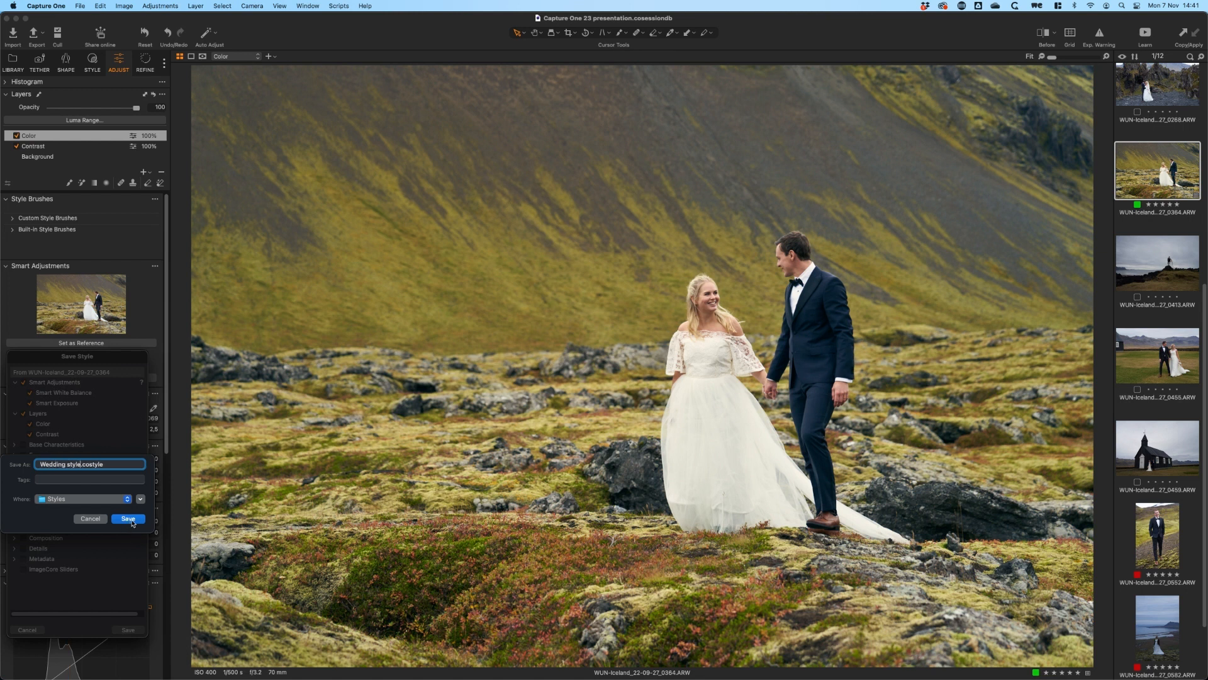
click(129, 520)
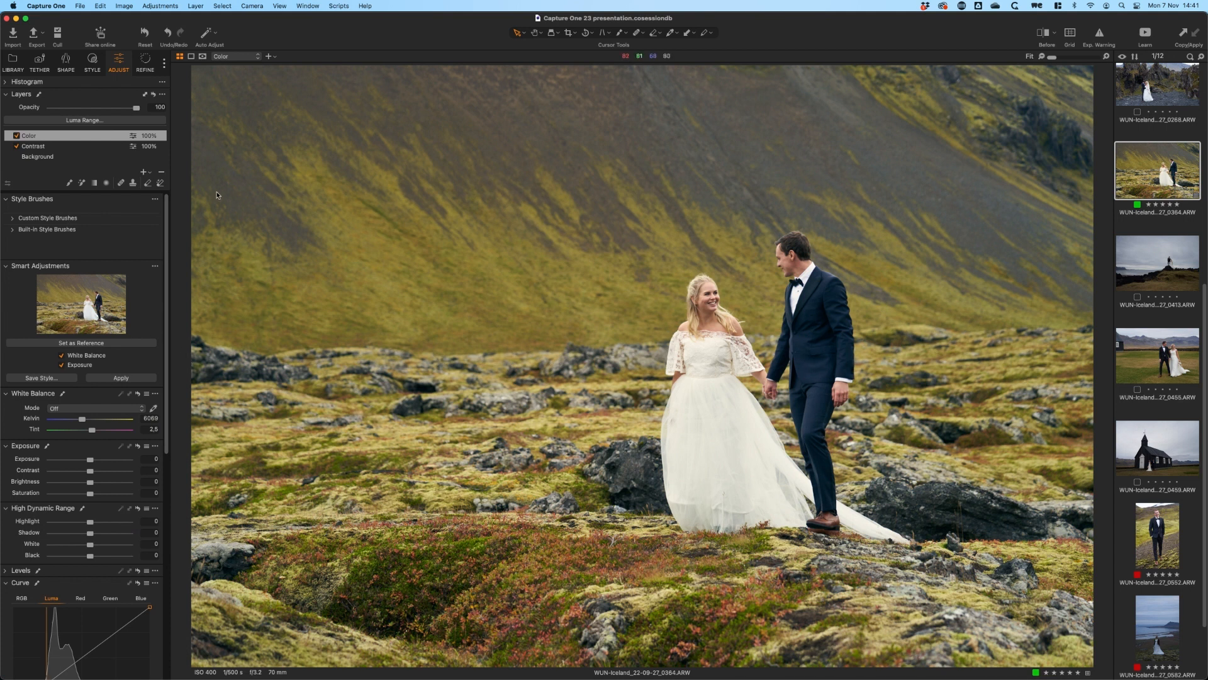
Select every image except 0364 and apply the custom Wedding style to them
click(91, 62)
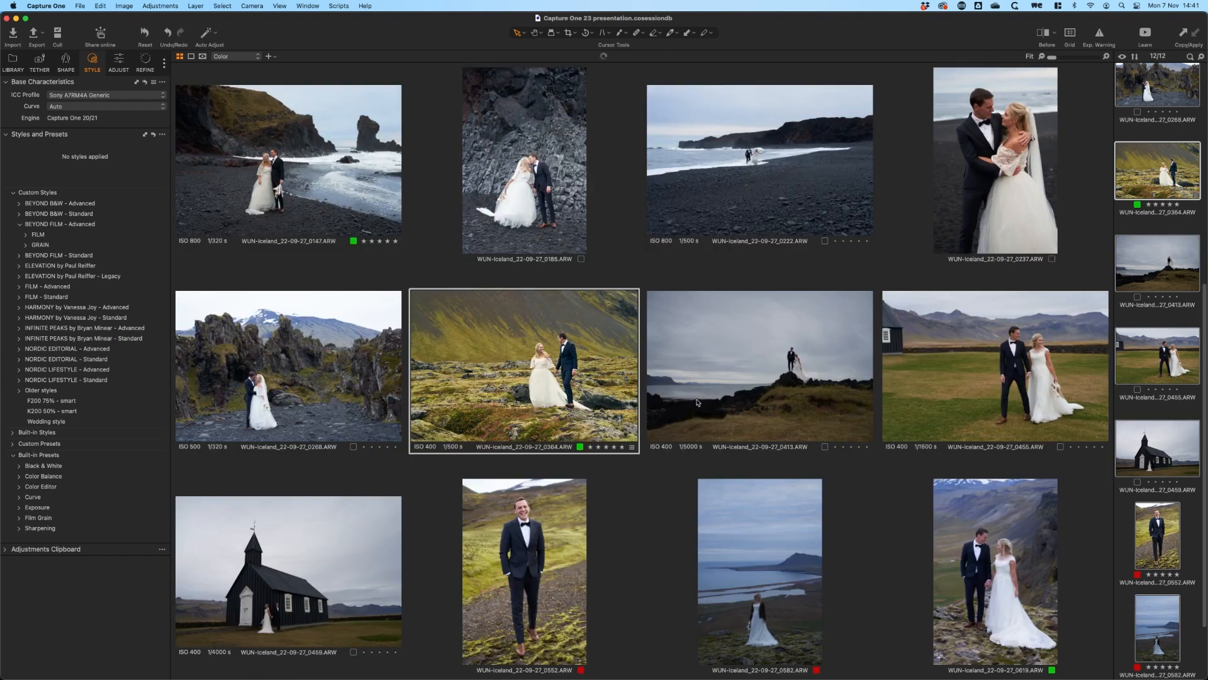
key(super+a)
super+click(1141, 170)
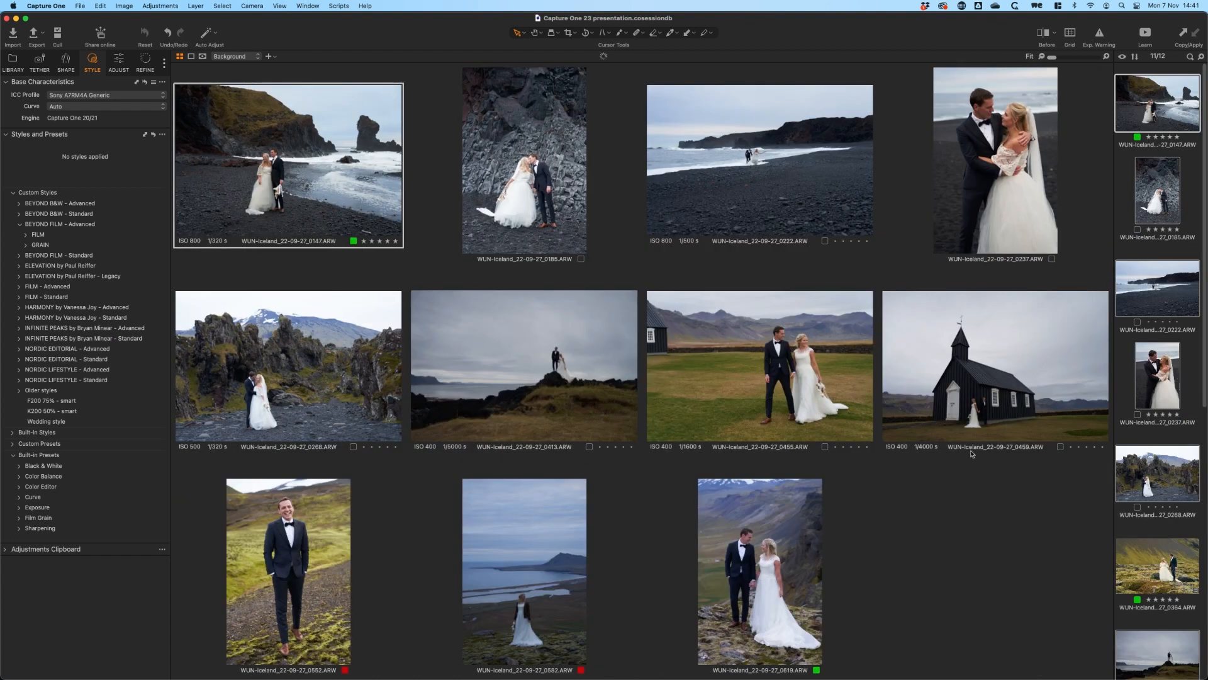
click(48, 421)
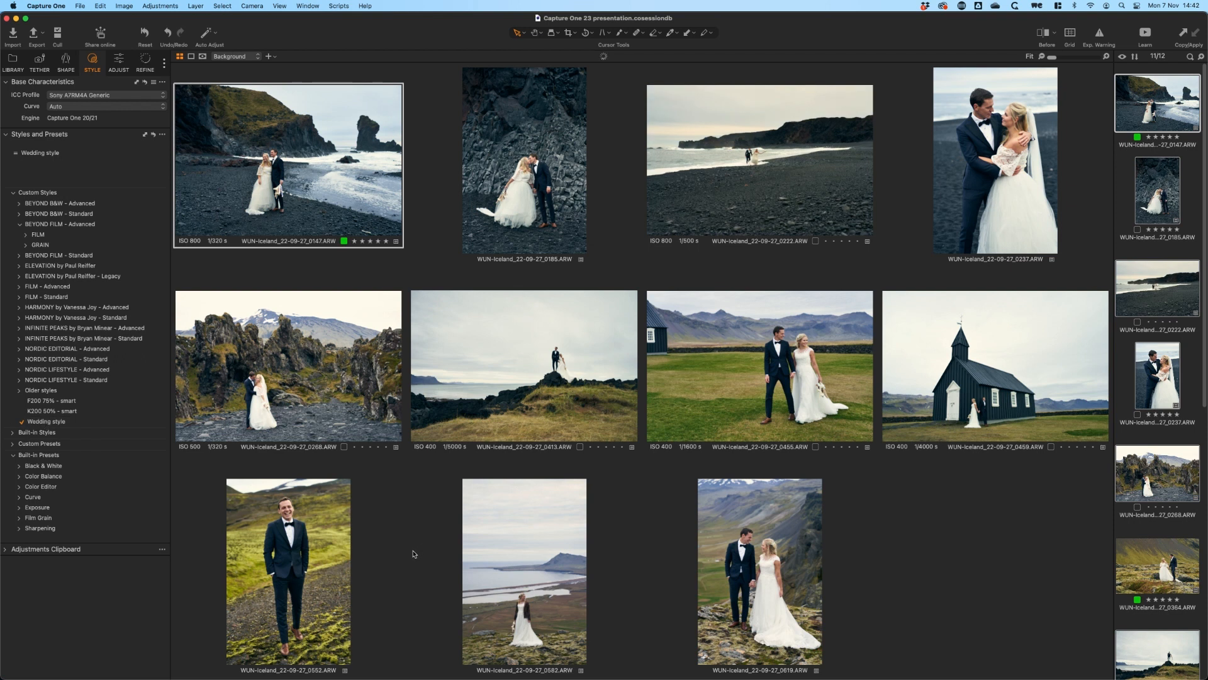
Go through the styled images from 0147 at full size and fine-tune the tones of beach image 0222 with Speed Edit
click(1197, 170)
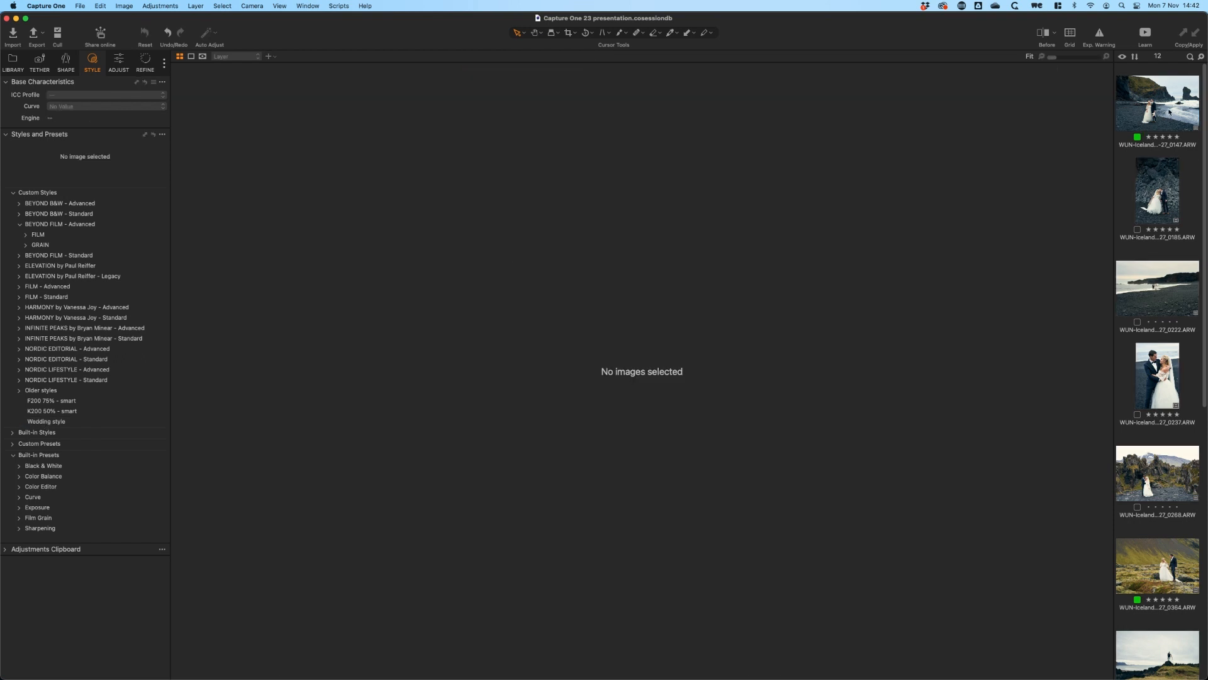
click(1176, 95)
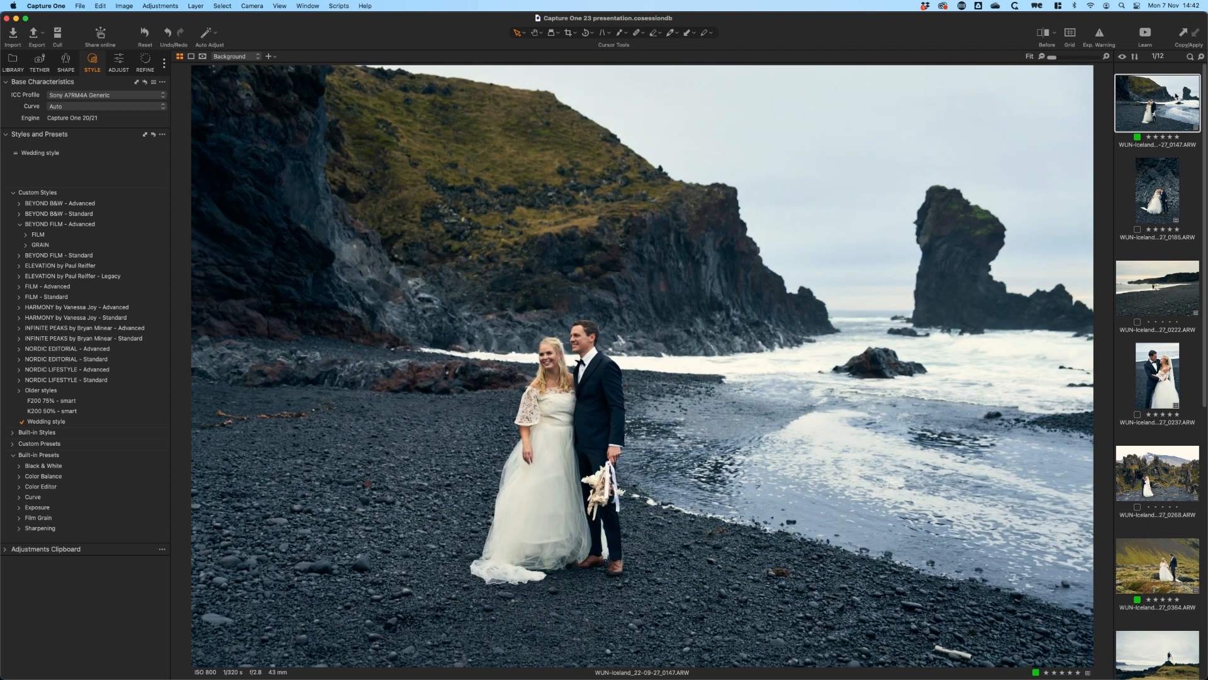
key(Down)
key(Down)
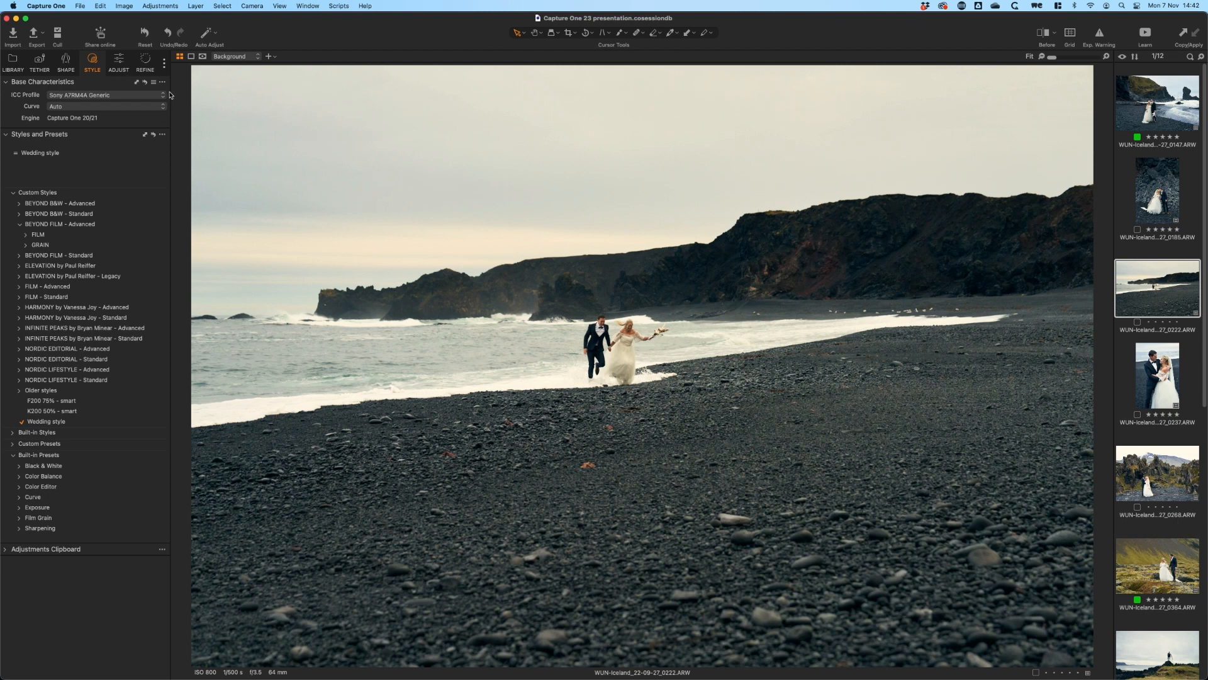
key(a)
mouse_move(706, 443)
mouse_down()
mouse_move(693, 433)
mouse_move(710, 433)
mouse_up()
key(s)
Review the Wedding style at full size on the images from 0237 through 0455
key(Right)
key(Right)
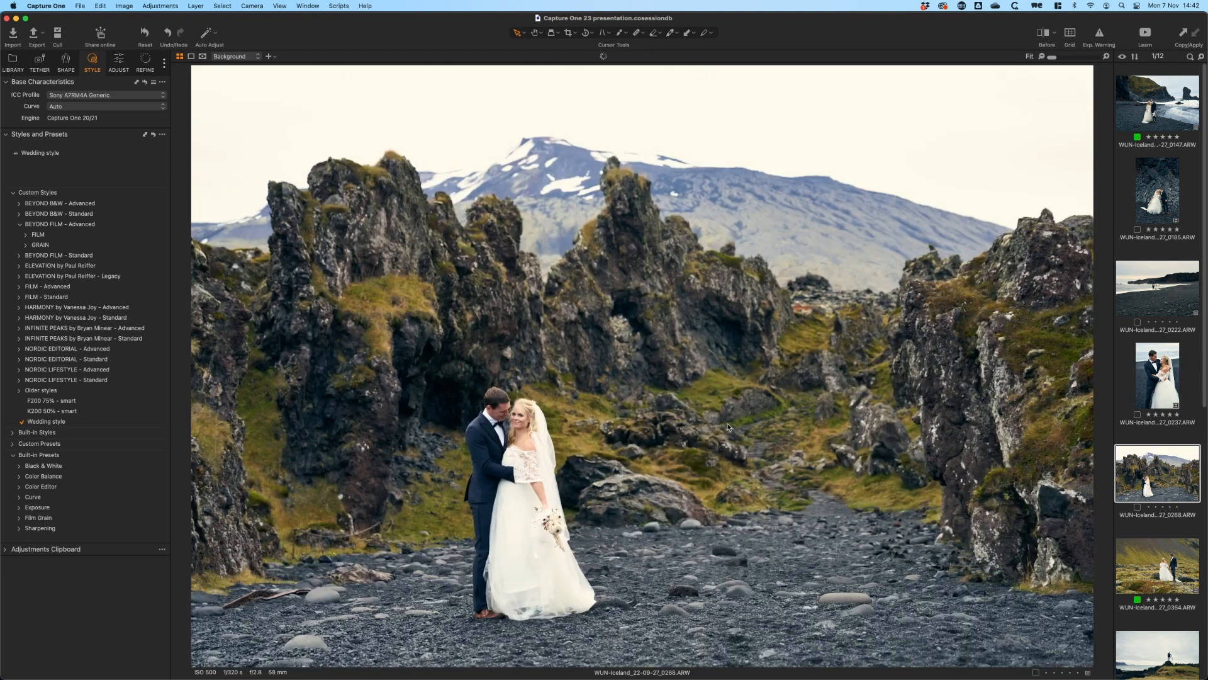
key(Right)
key(Right)
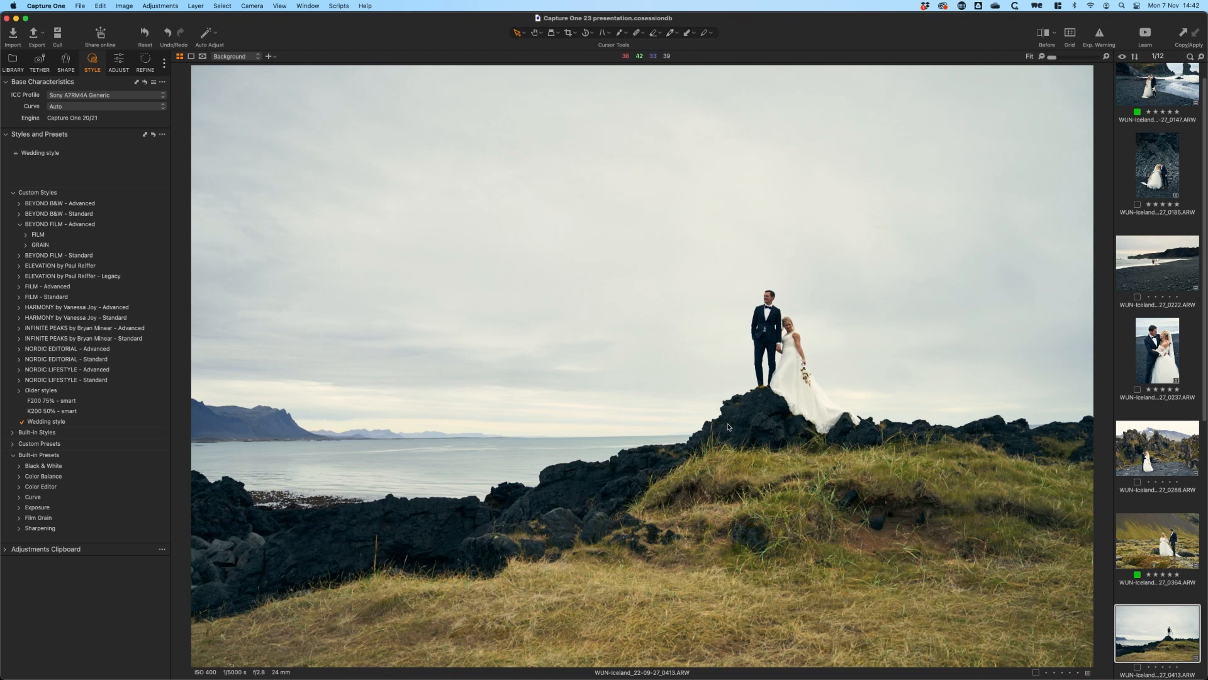
key(Right)
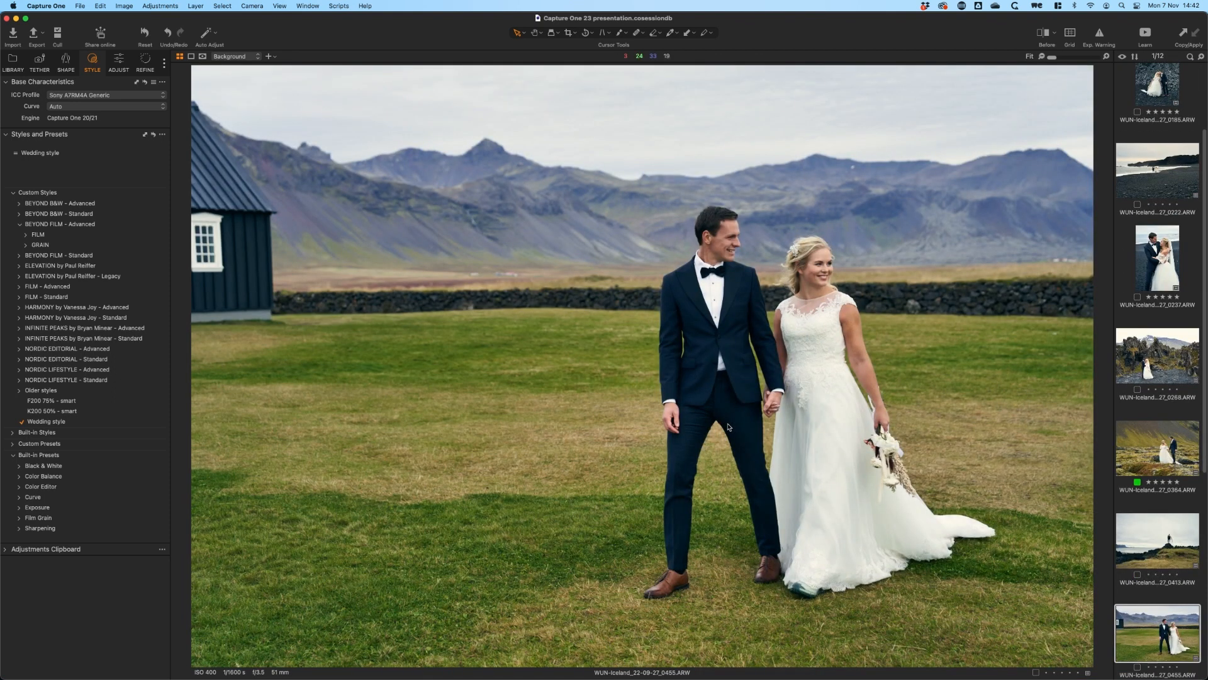
Straighten the church image 0459 by setting its rotation angle to 1.8
key(Right)
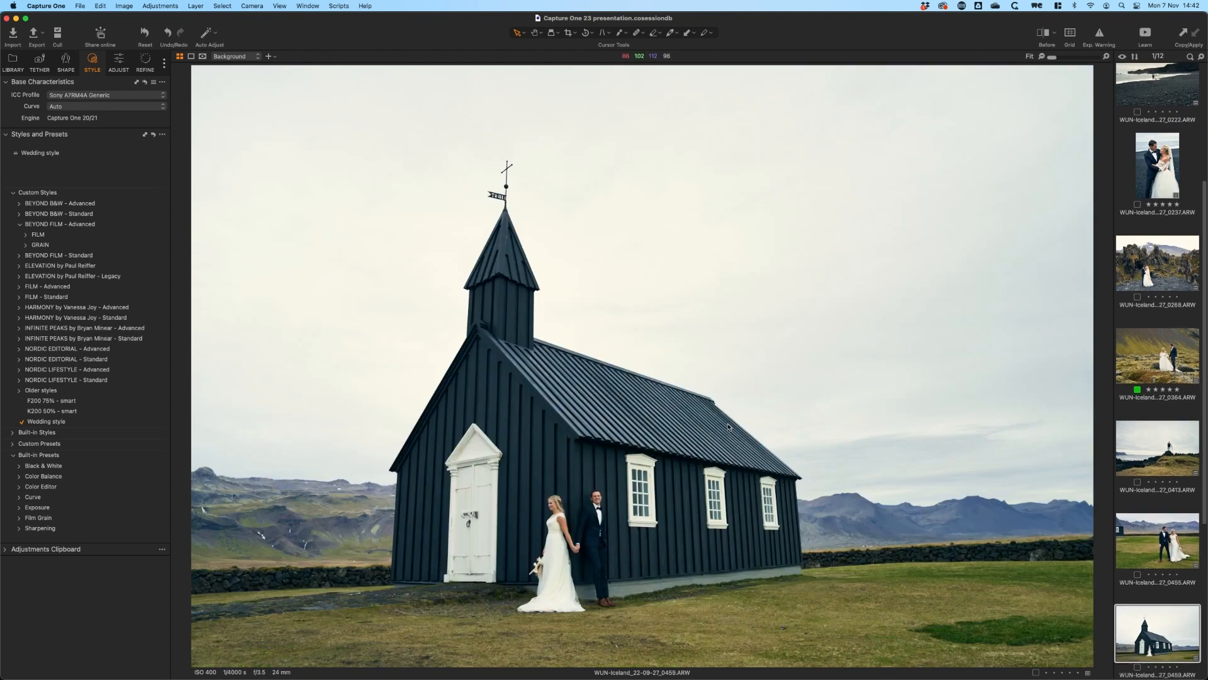
click(65, 61)
drag(93, 158, 95, 159)
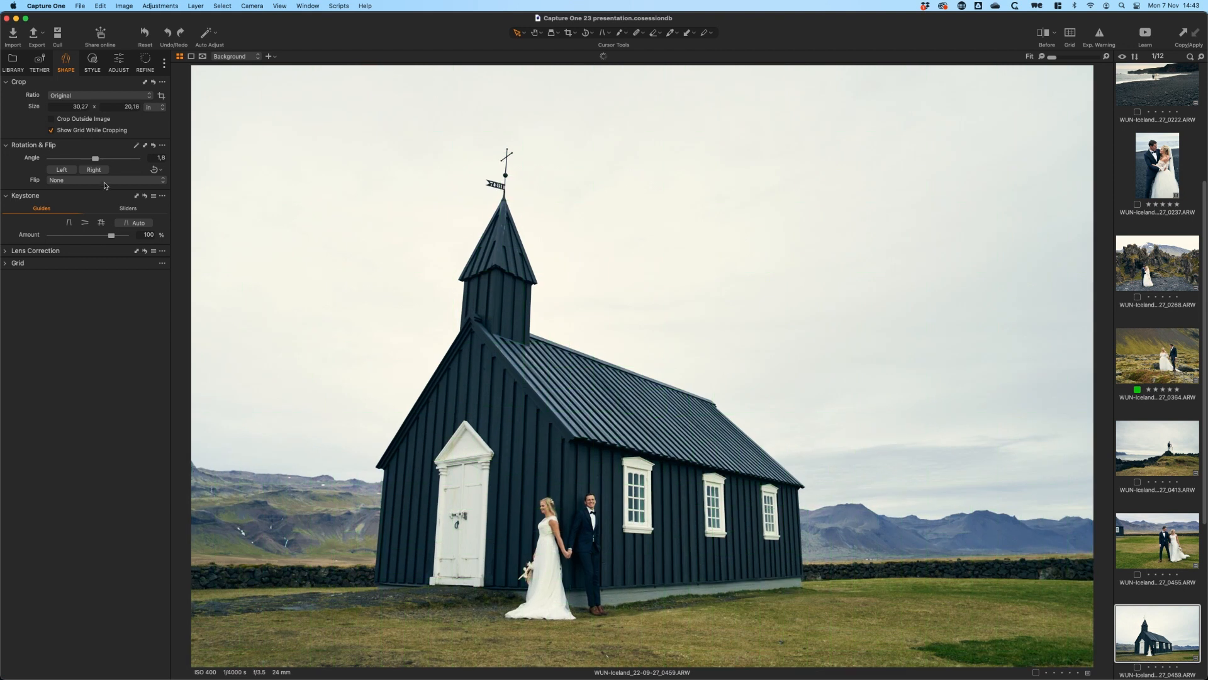
On image 0552, reduce the opacity of the Contrast layer to 61 and of the Color layer to 64
key(Right)
key(Right)
key(Right)
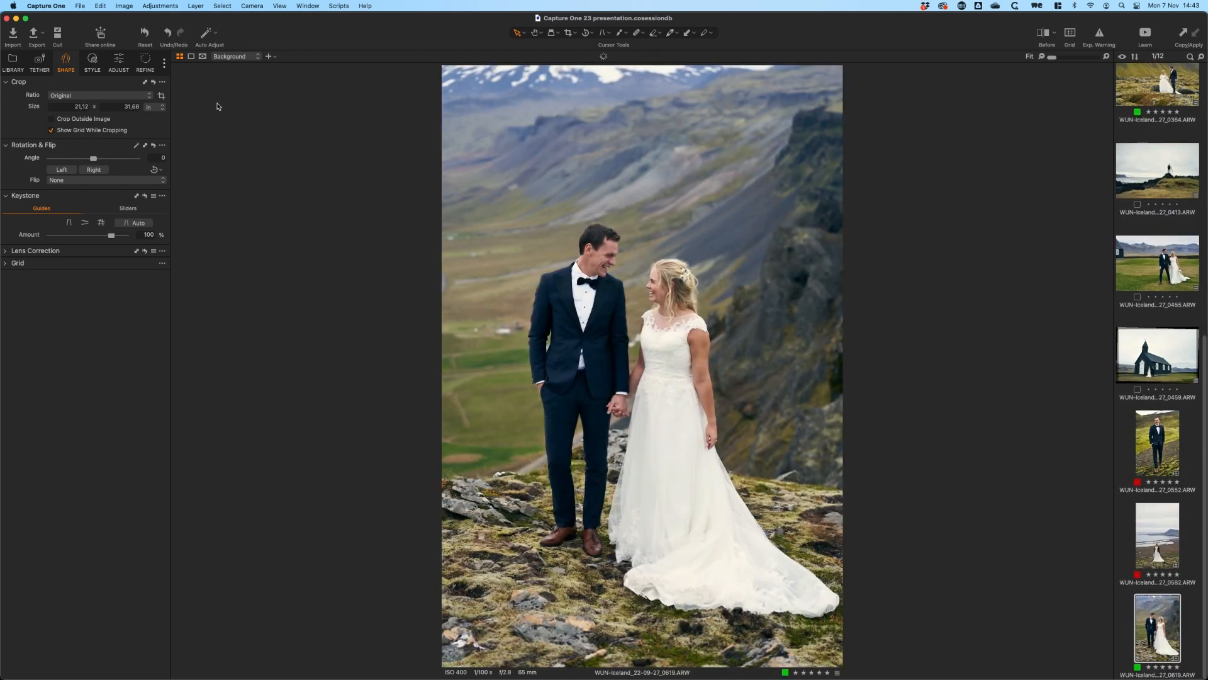
click(1193, 411)
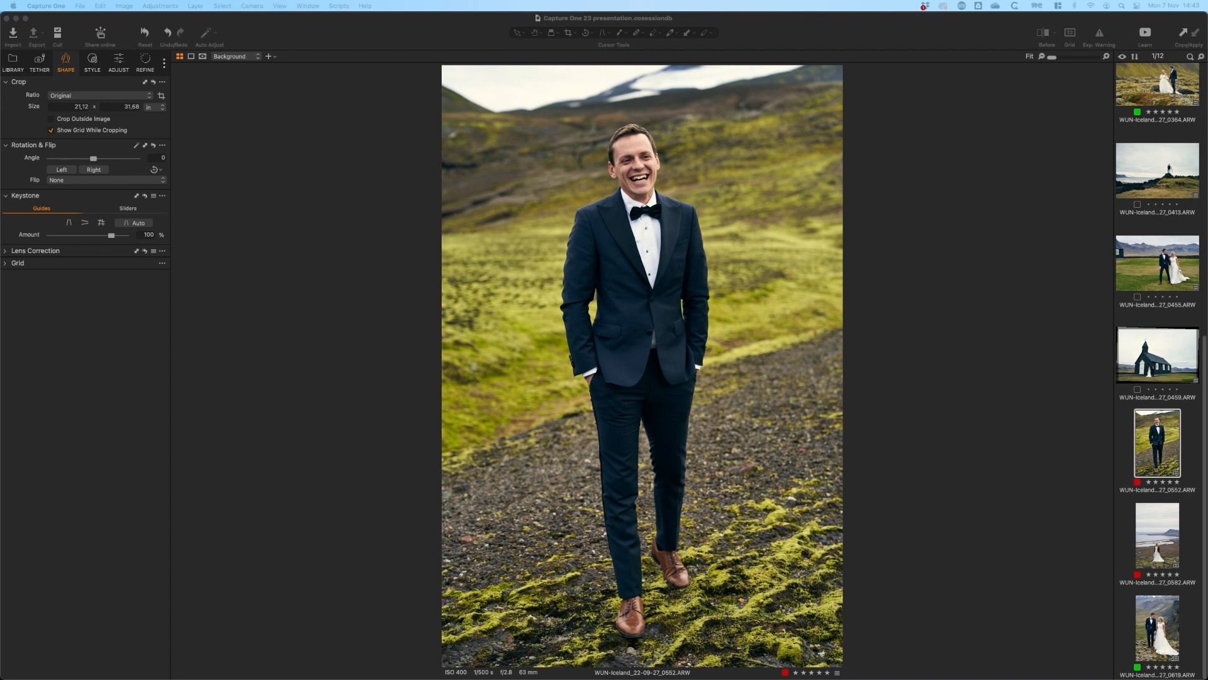
click(119, 71)
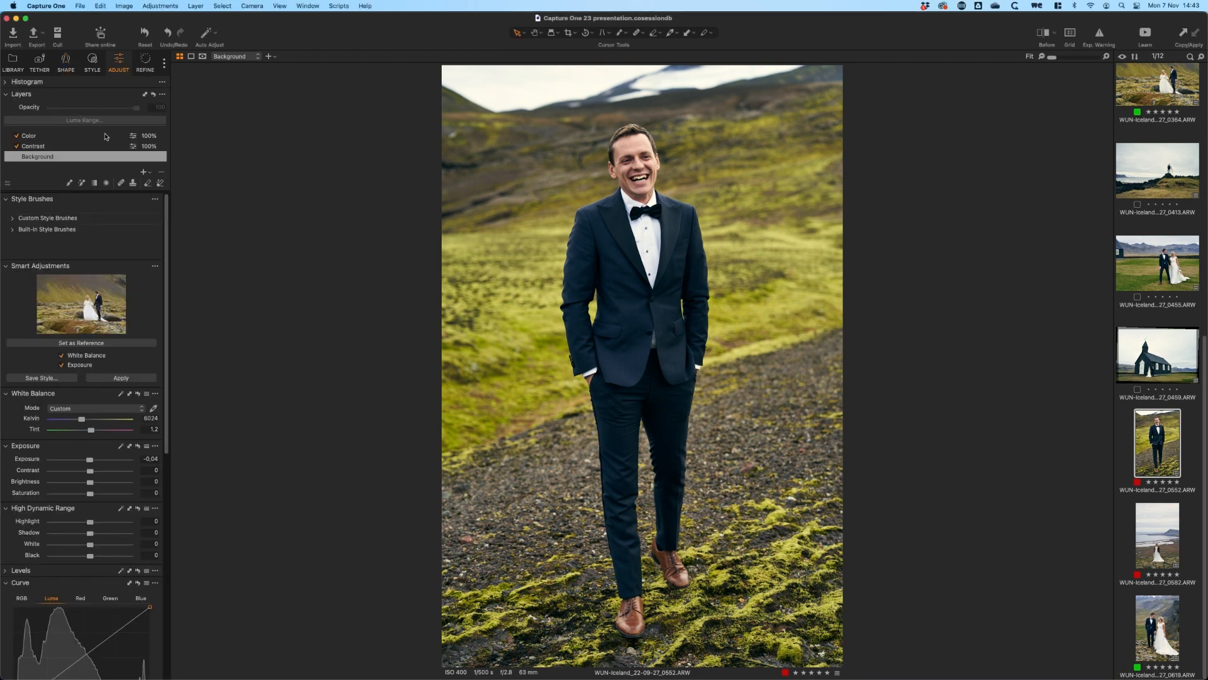
click(85, 147)
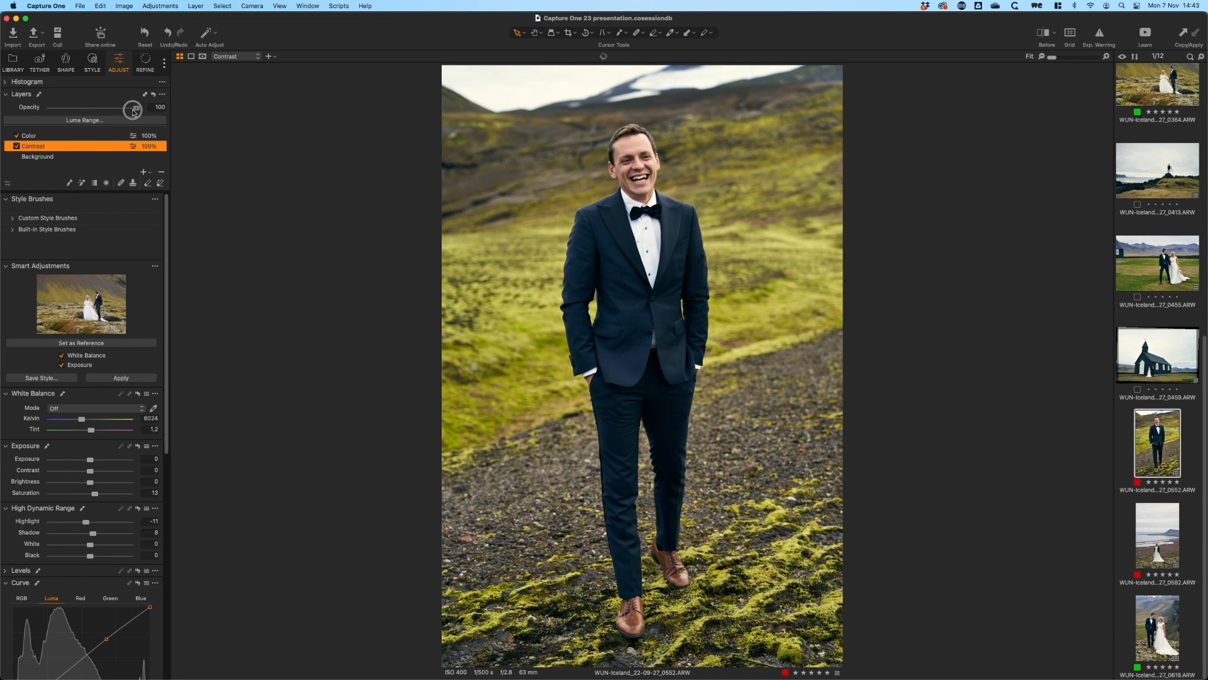
drag(135, 108, 105, 112)
click(109, 134)
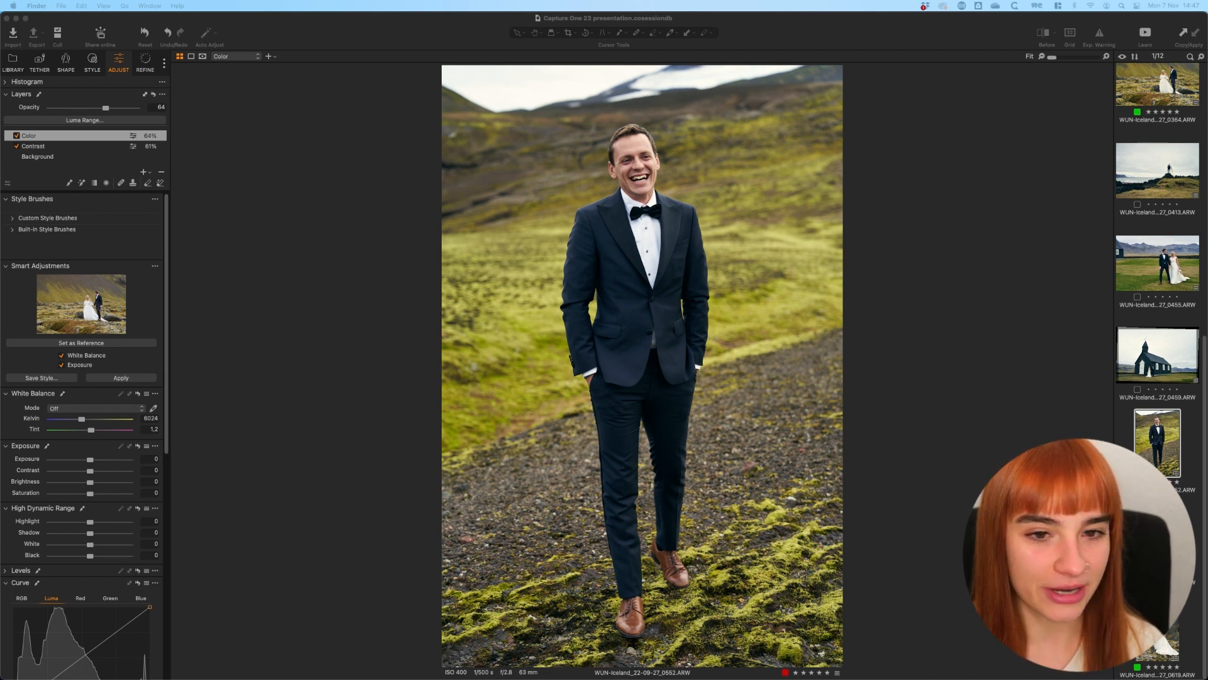
Filter the Capture Folder by the green color tag
click(952, 300)
click(13, 64)
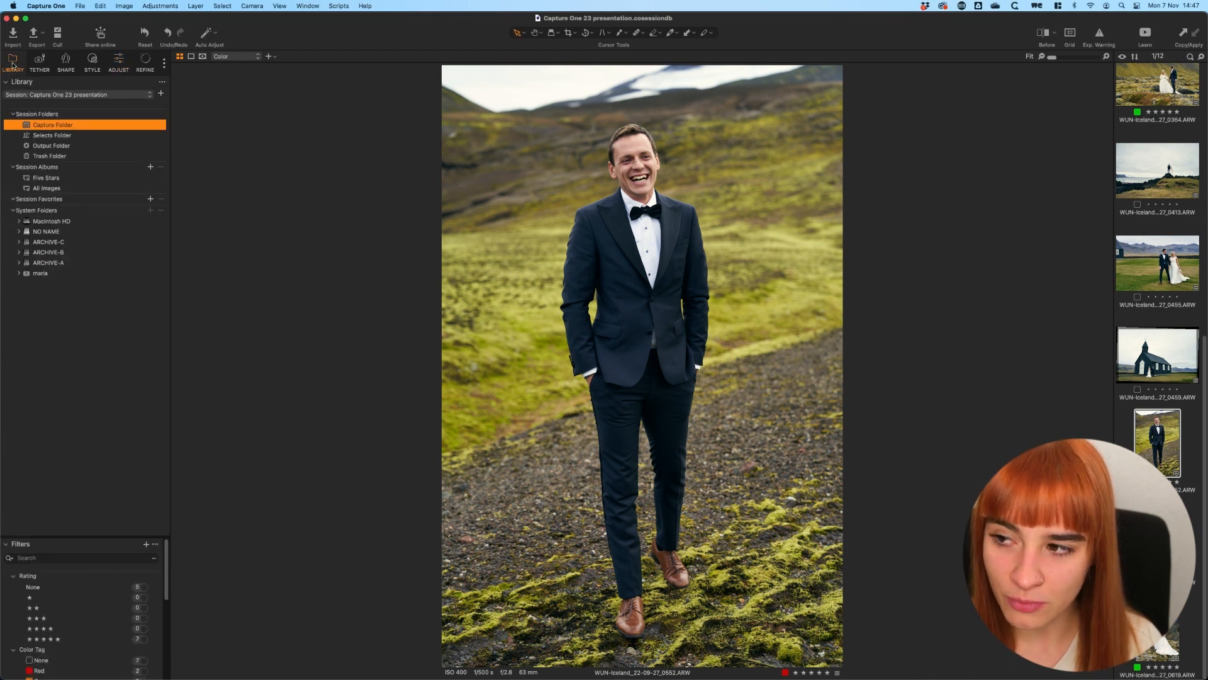
drag(169, 569, 168, 633)
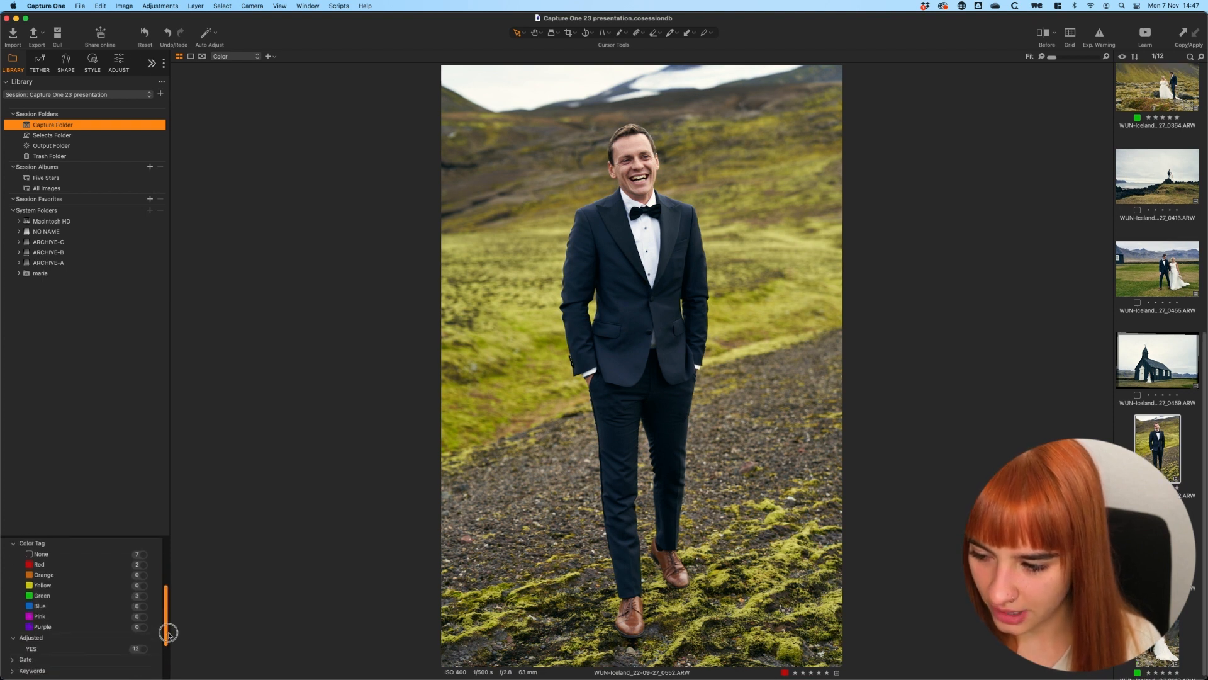
click(144, 599)
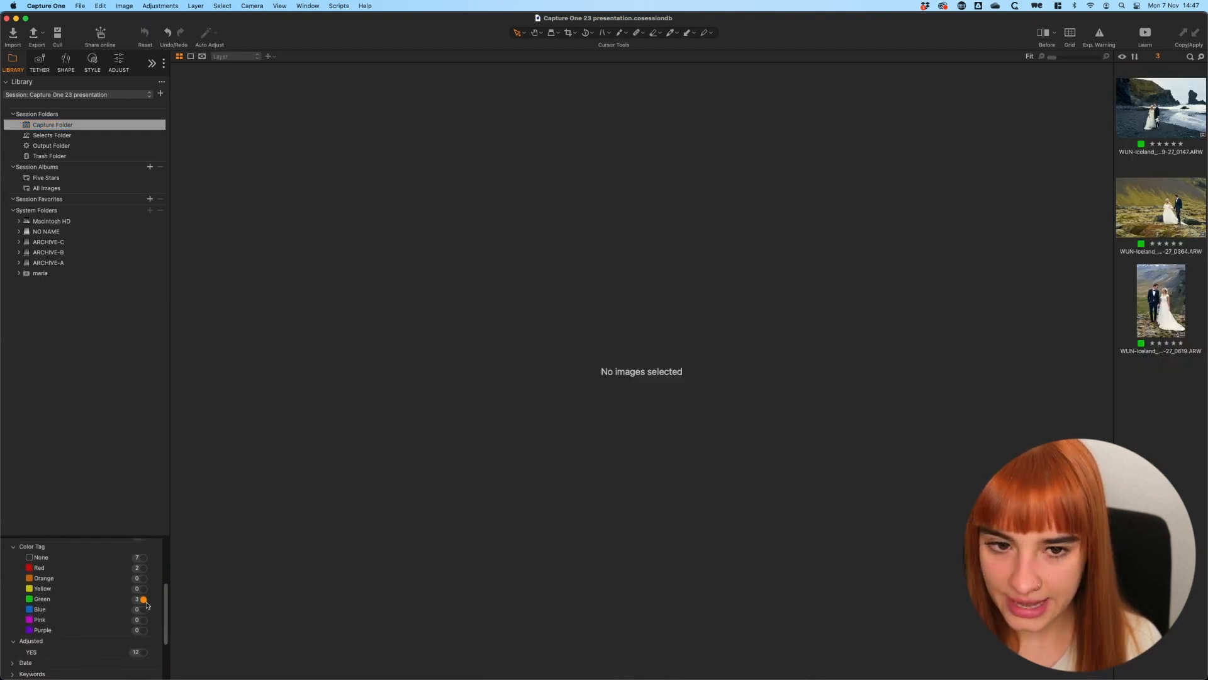
click(143, 568)
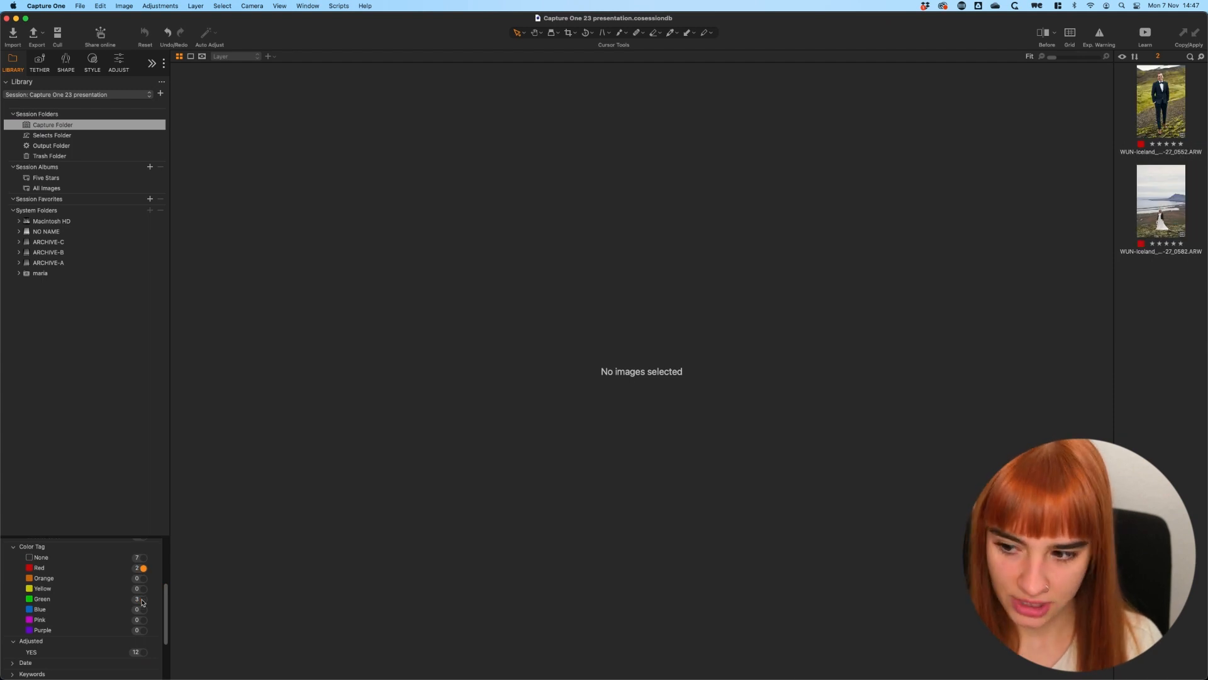
click(143, 600)
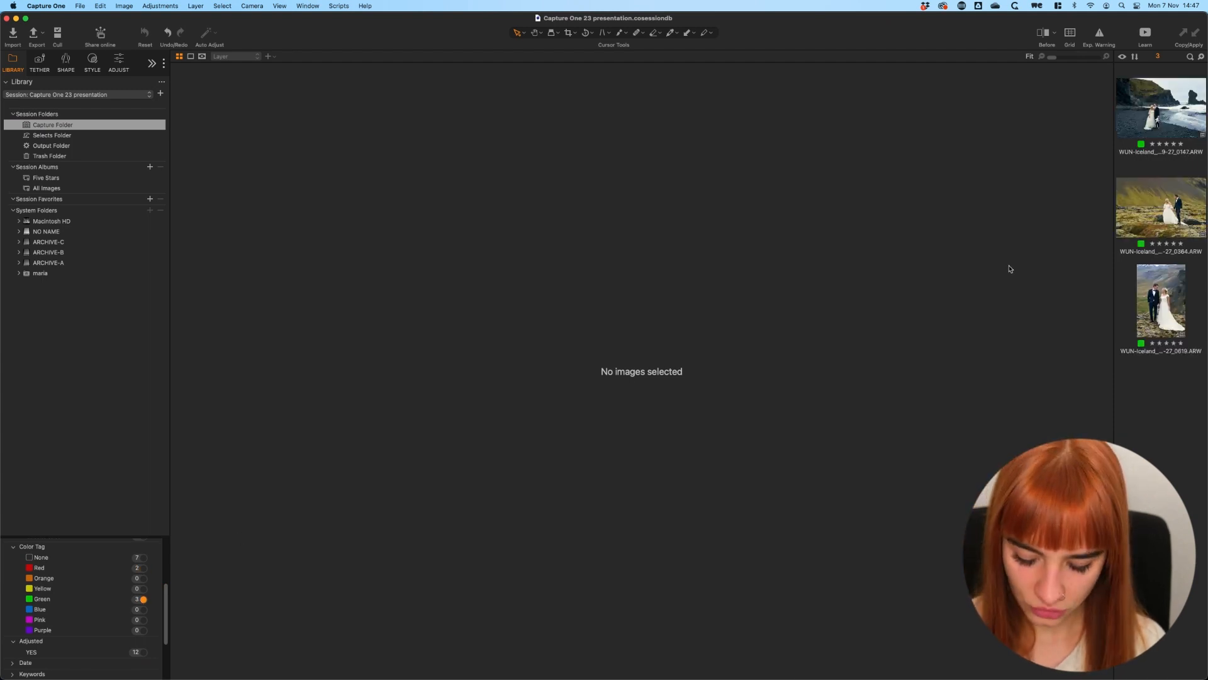
Clone a variant of each of the three green-tagged images
click(1138, 128)
key(super+a)
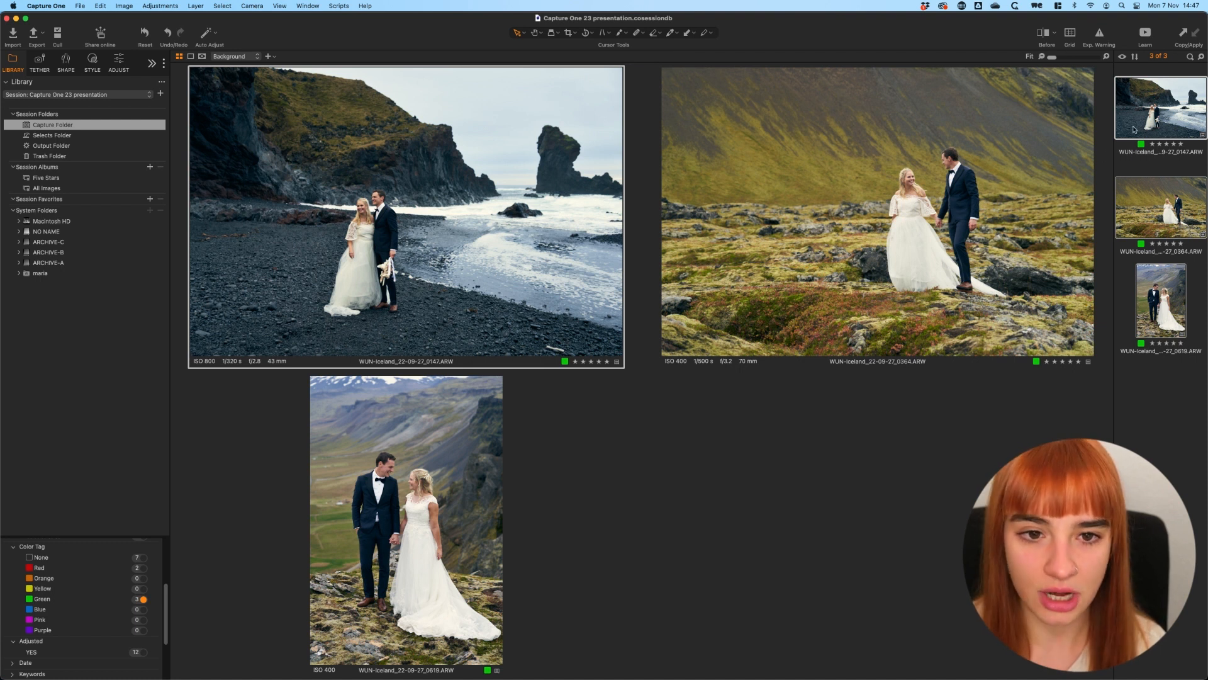
right_click(1147, 112)
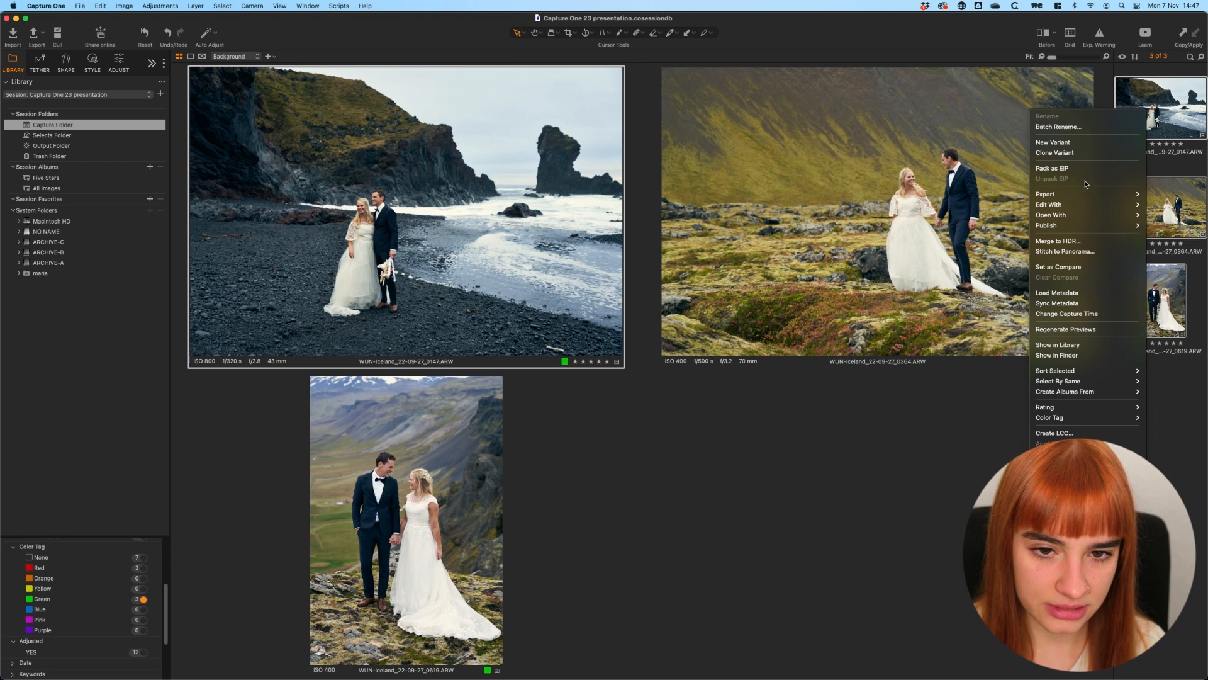
click(1079, 154)
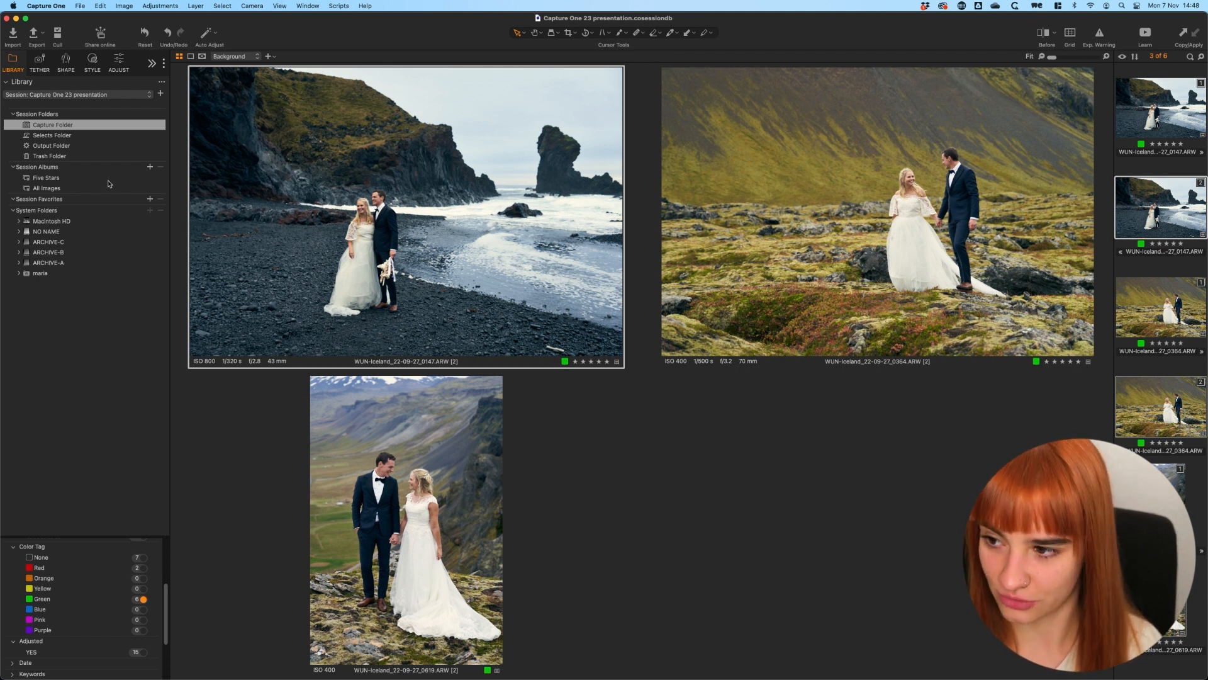
Create a session album named Black and White, add the three cloned variants to it and open it
click(150, 167)
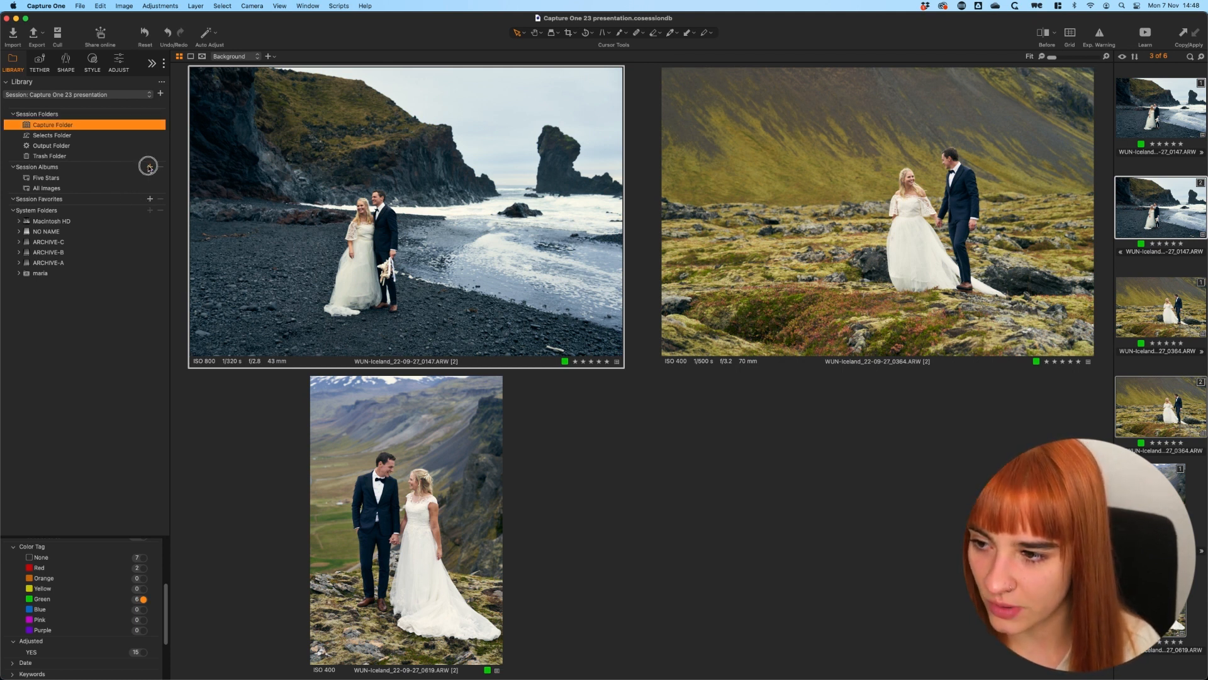
click(173, 173)
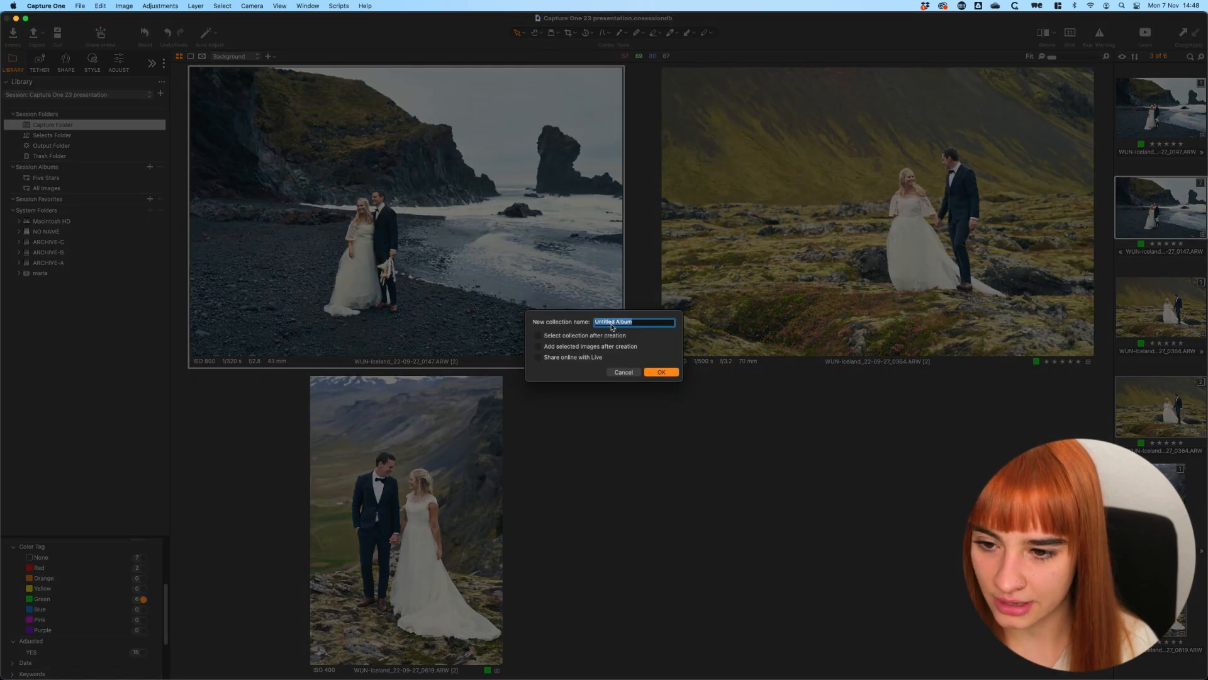
text(Black and White)
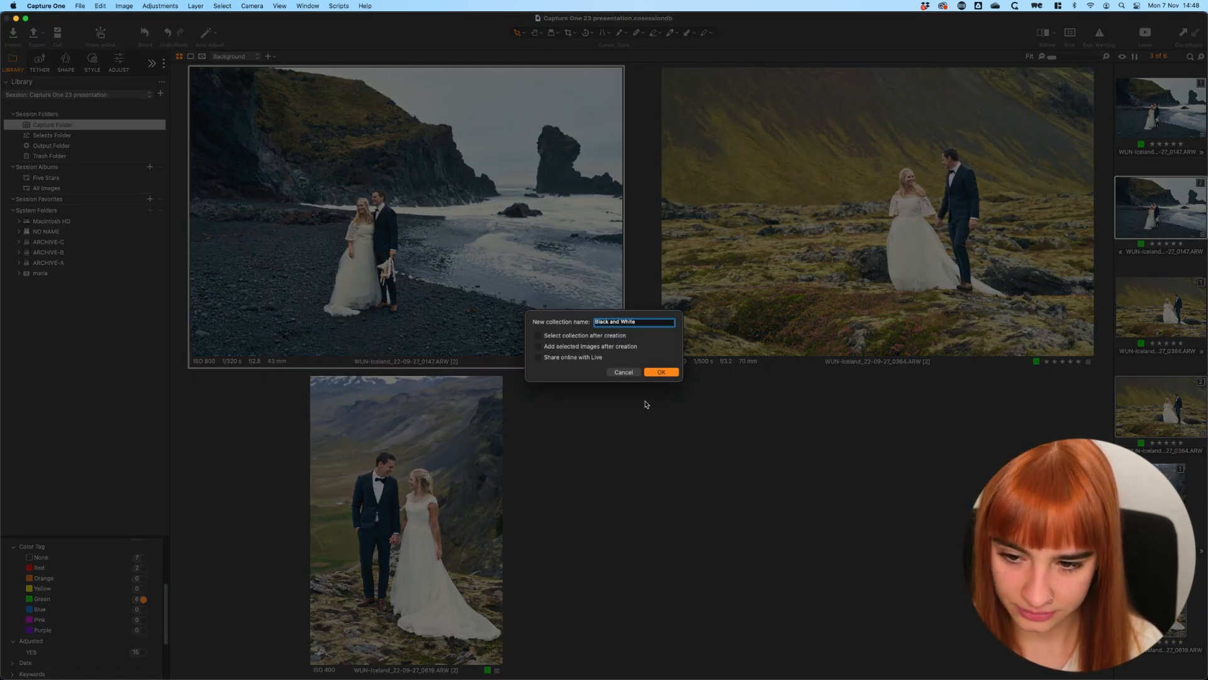
click(661, 371)
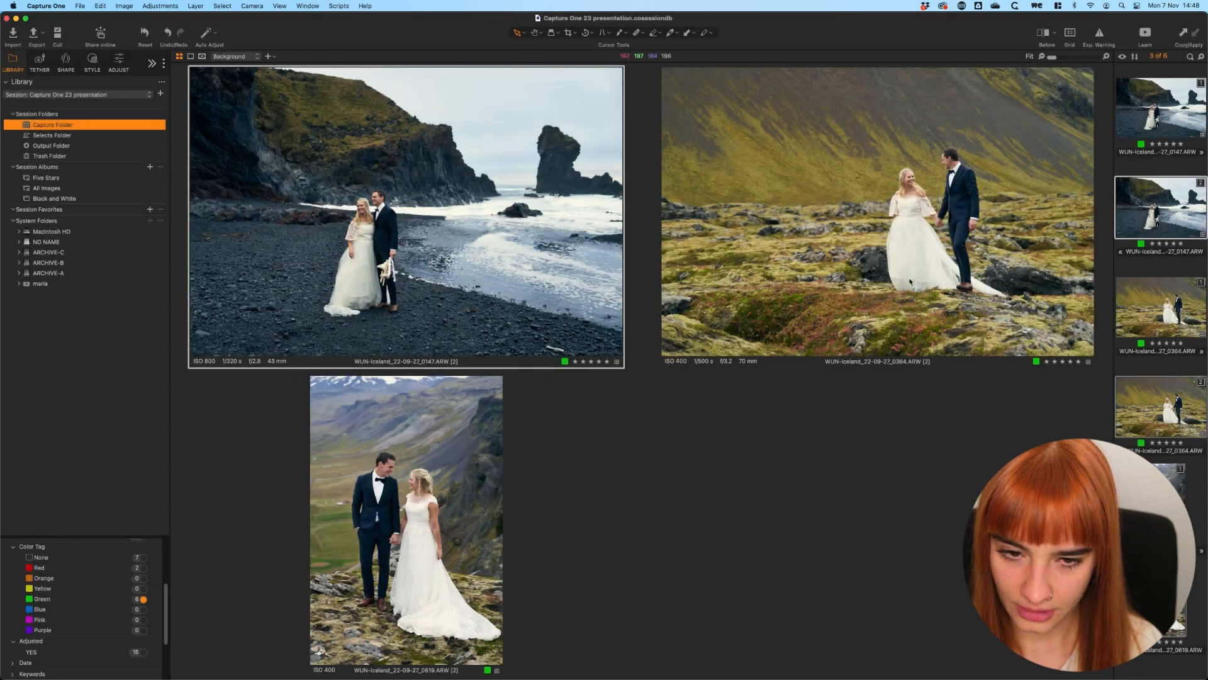
drag(1174, 185, 60, 198)
click(68, 199)
Enable the Black & White adjustment on each of the three album variants, 0147, 0364 and 0619
click(1157, 138)
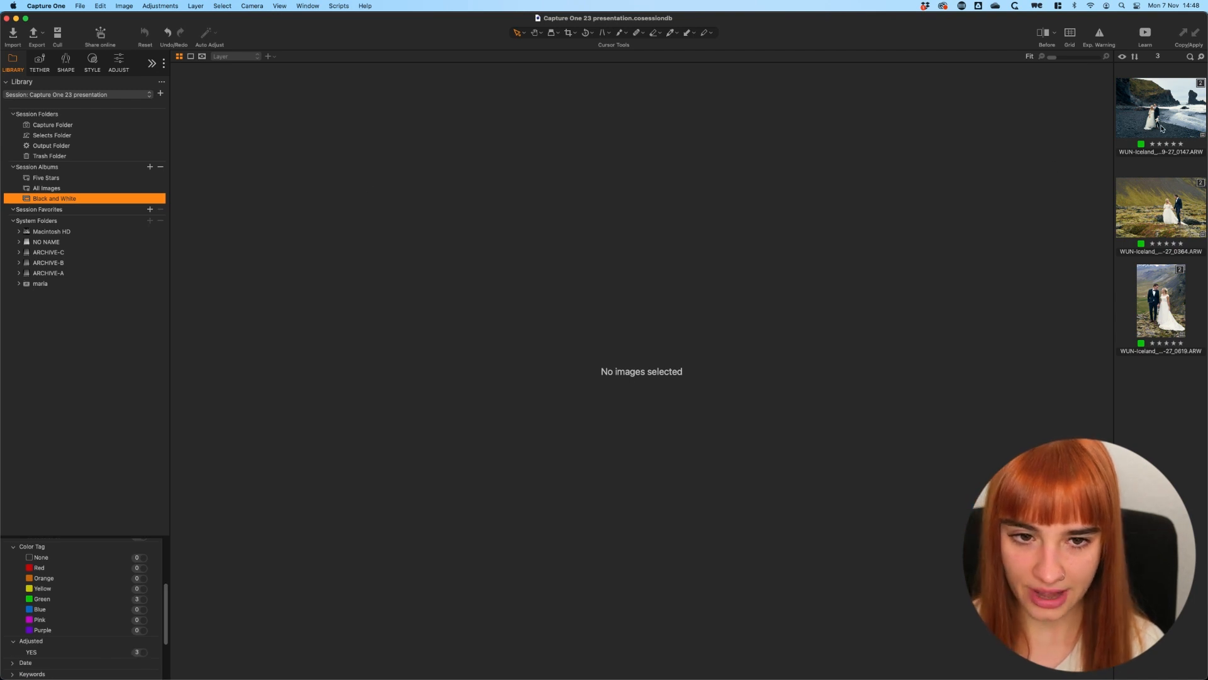
key(super+a)
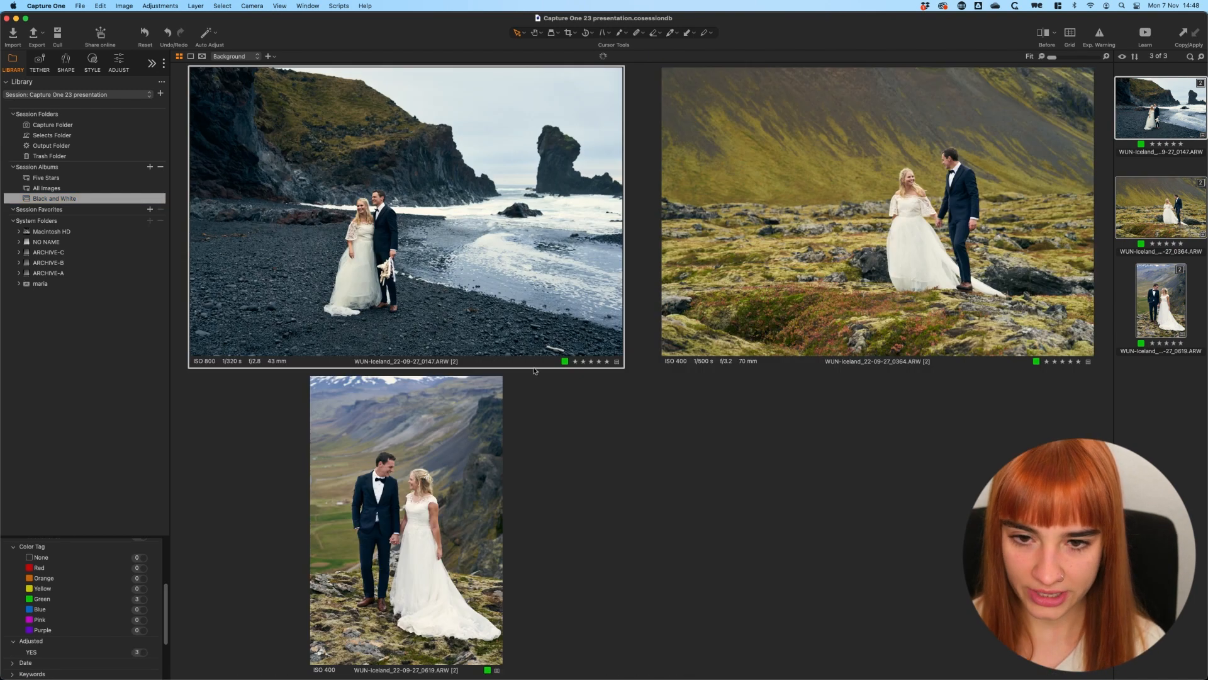
click(124, 66)
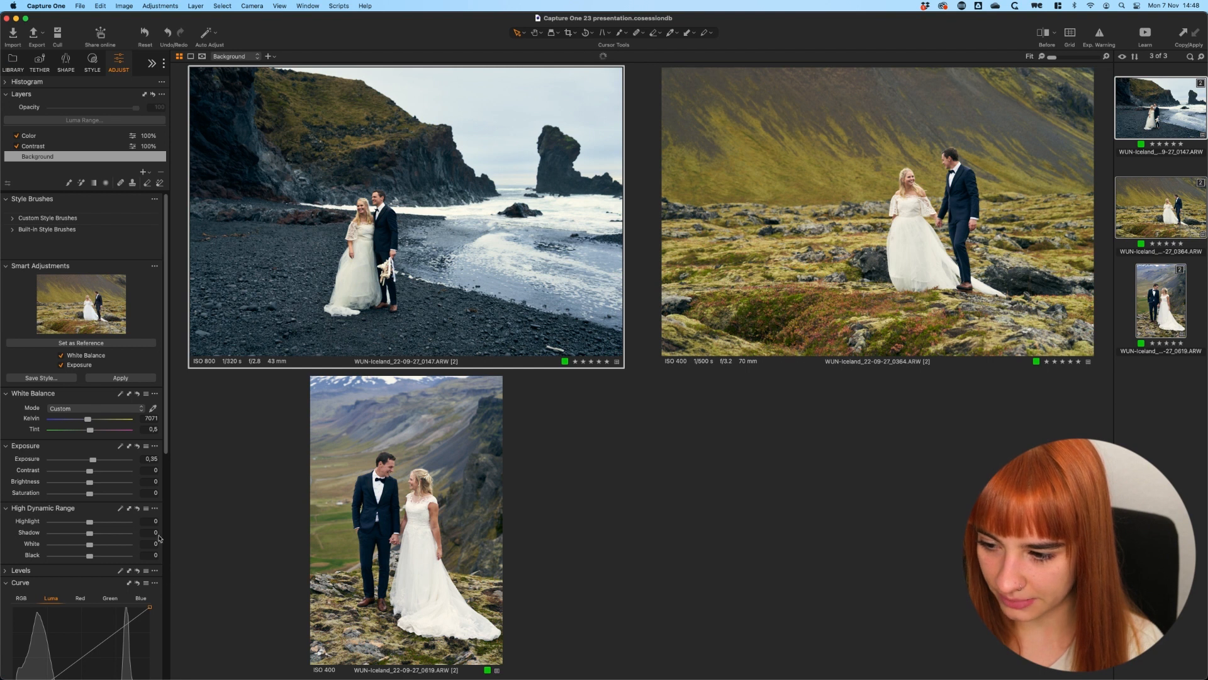
drag(164, 440, 167, 609)
scroll(167, 609, down, 3)
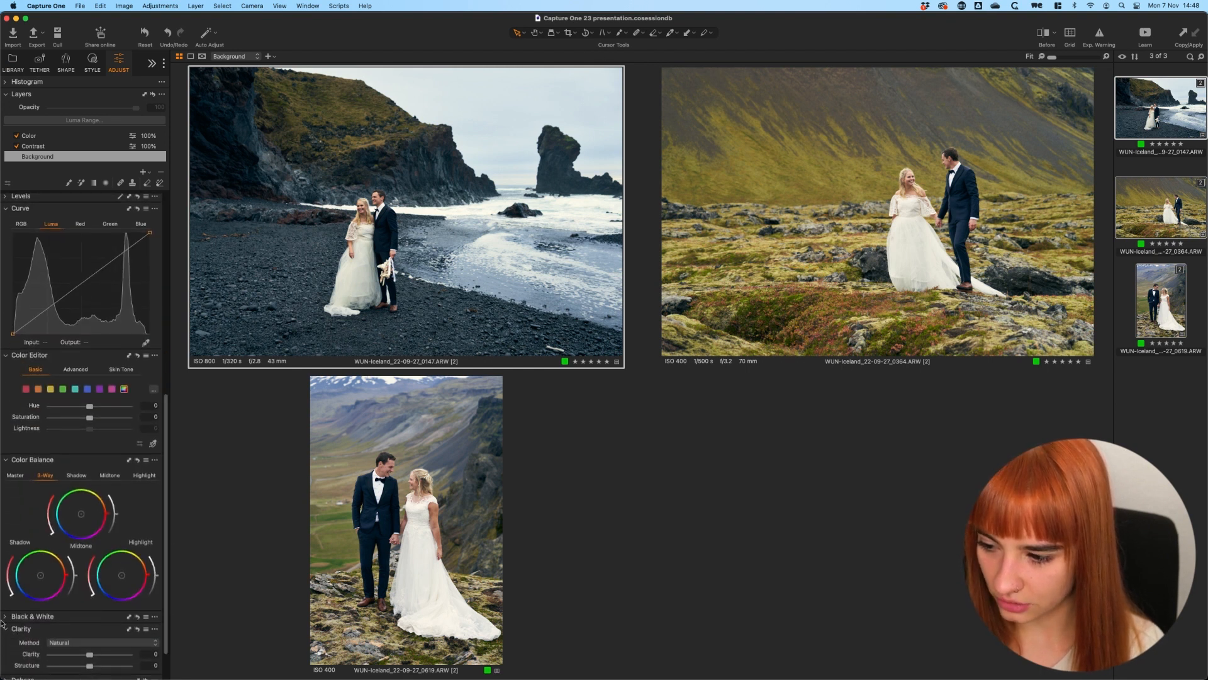
scroll(167, 582, down, 8)
click(52, 512)
click(830, 297)
click(52, 511)
click(377, 498)
click(71, 513)
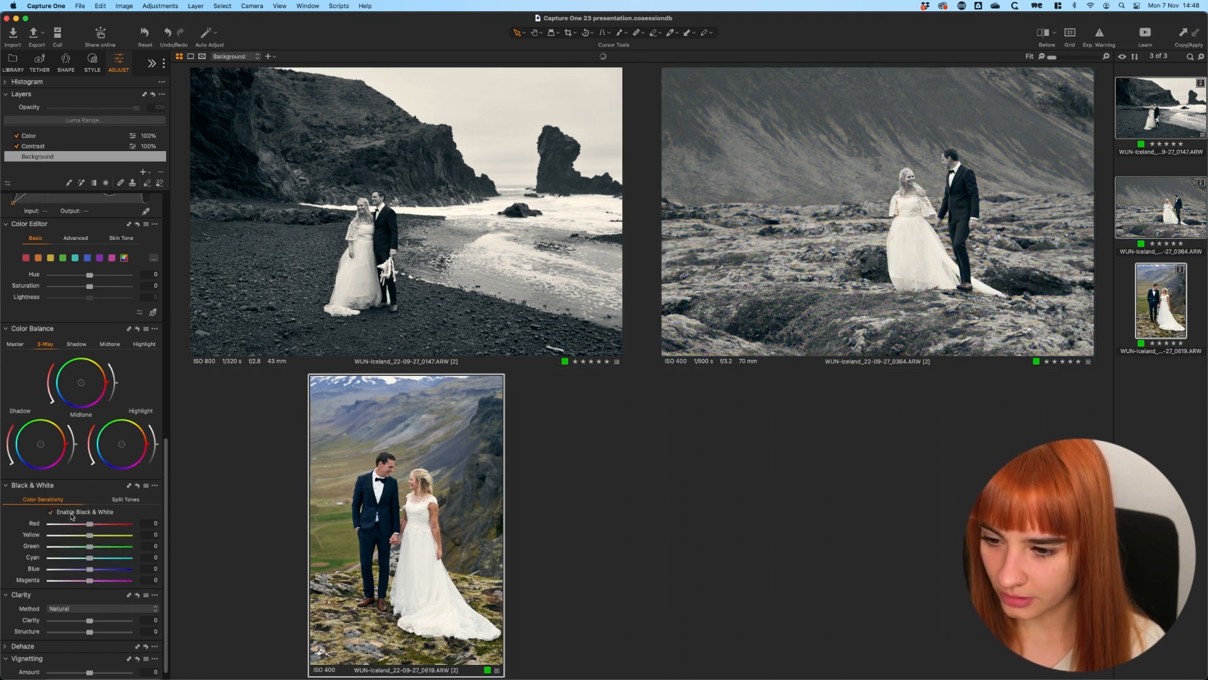